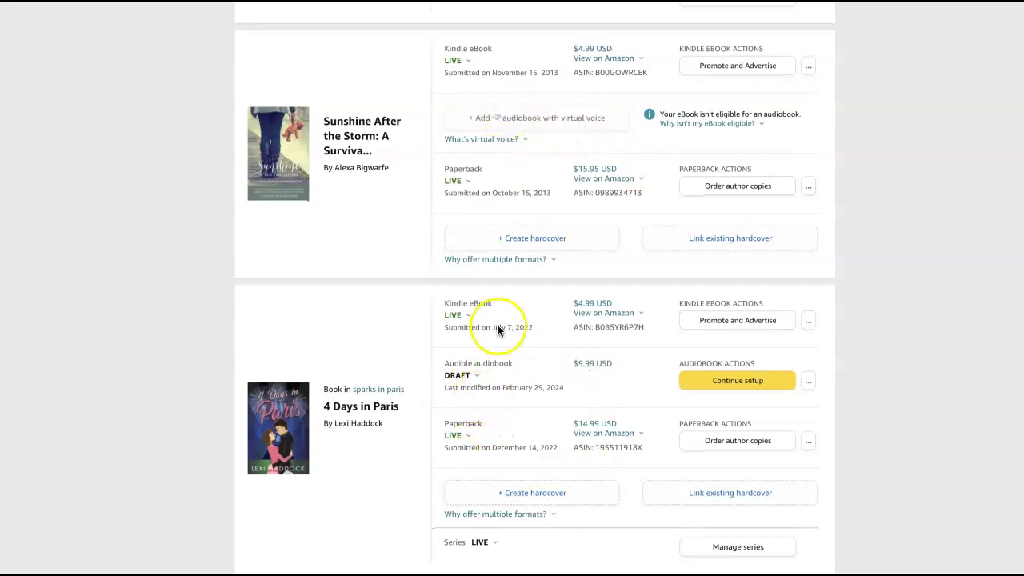
Step: Check what virtual voice is and why the Sunshine After the Storm eBook isn't eligible for an audiobook
left_click(496, 139)
left_click(496, 140)
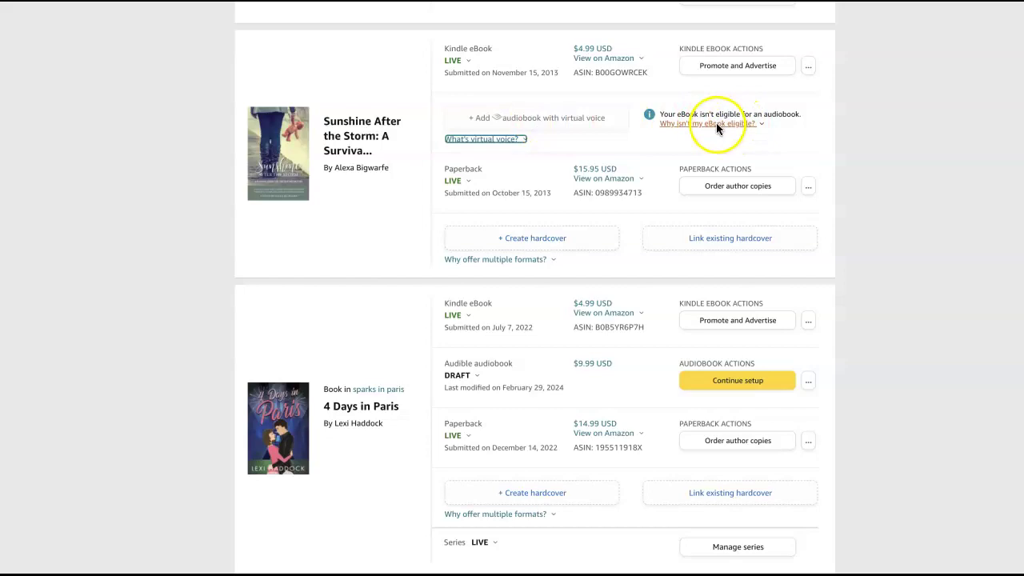
left_click(713, 124)
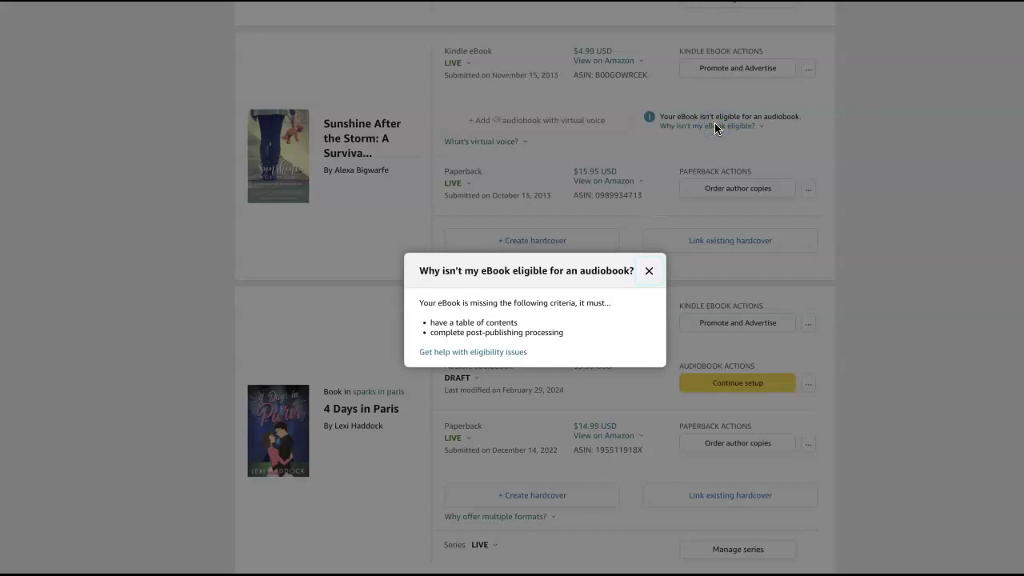
left_click(648, 271)
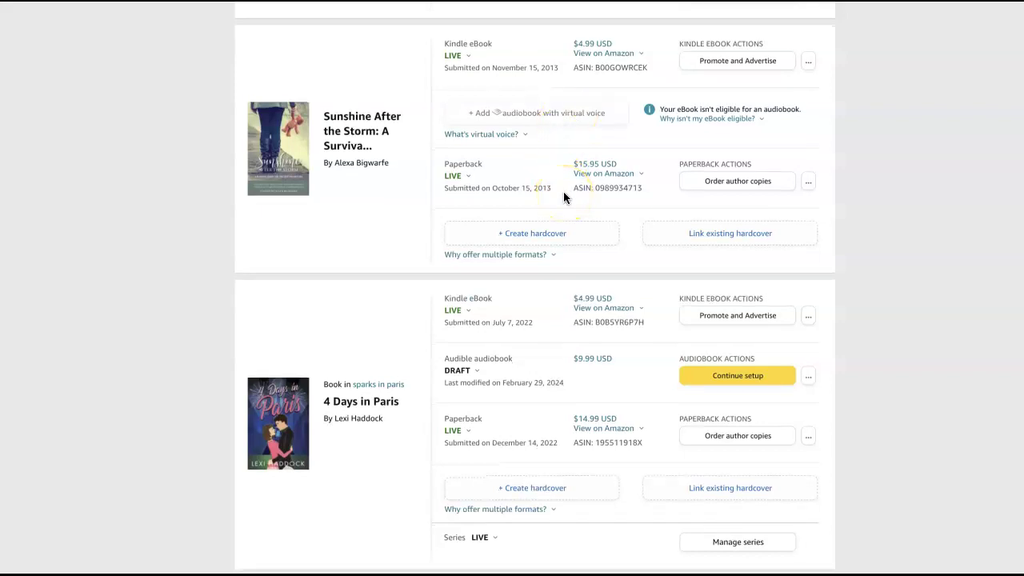
Step: Continue the audiobook setup for the 4 Days in Paris draft from the bookshelf
scroll(564, 198, "down", 1)
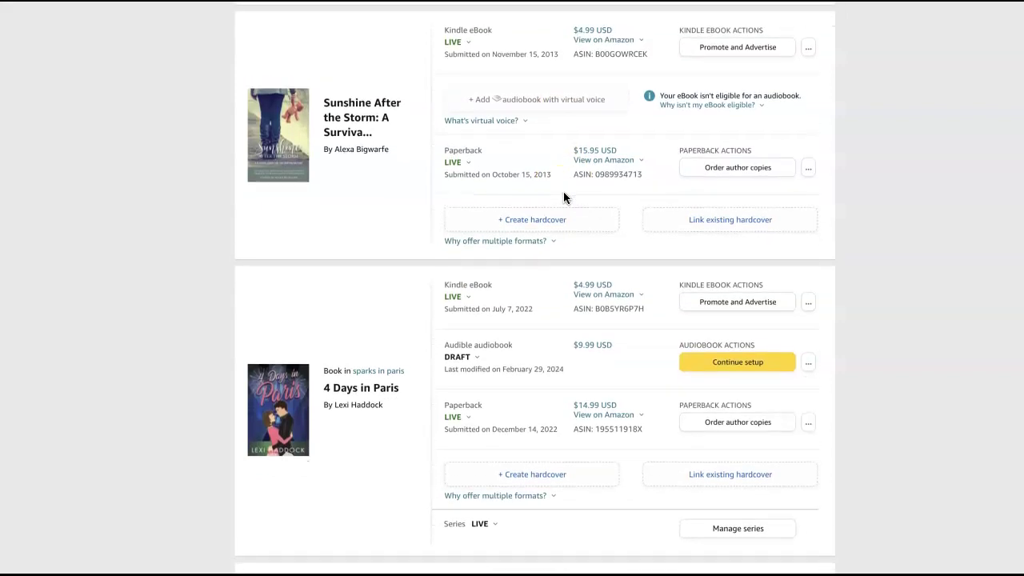
scroll(563, 198, "up", 3)
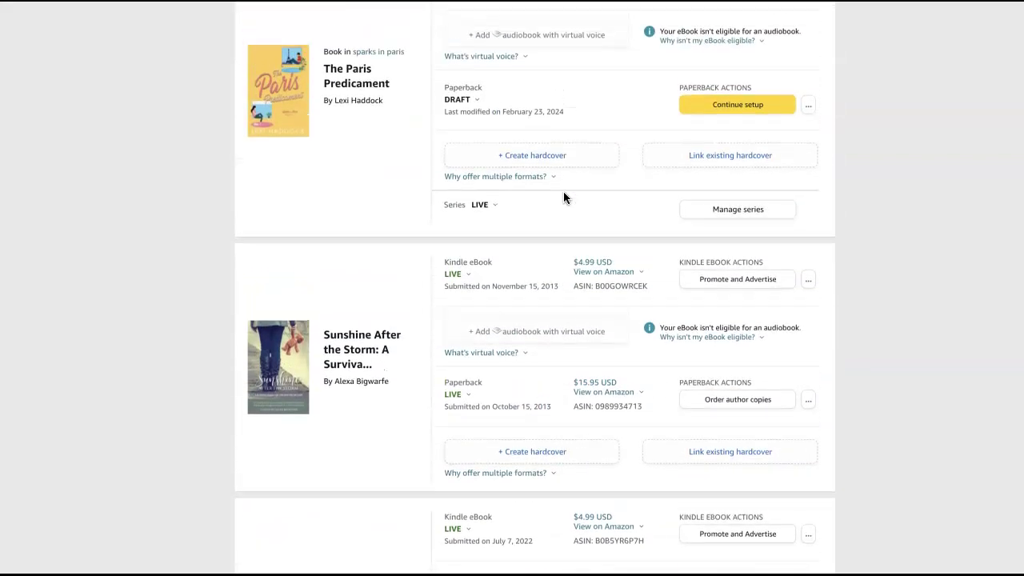
scroll(563, 198, "up", 4)
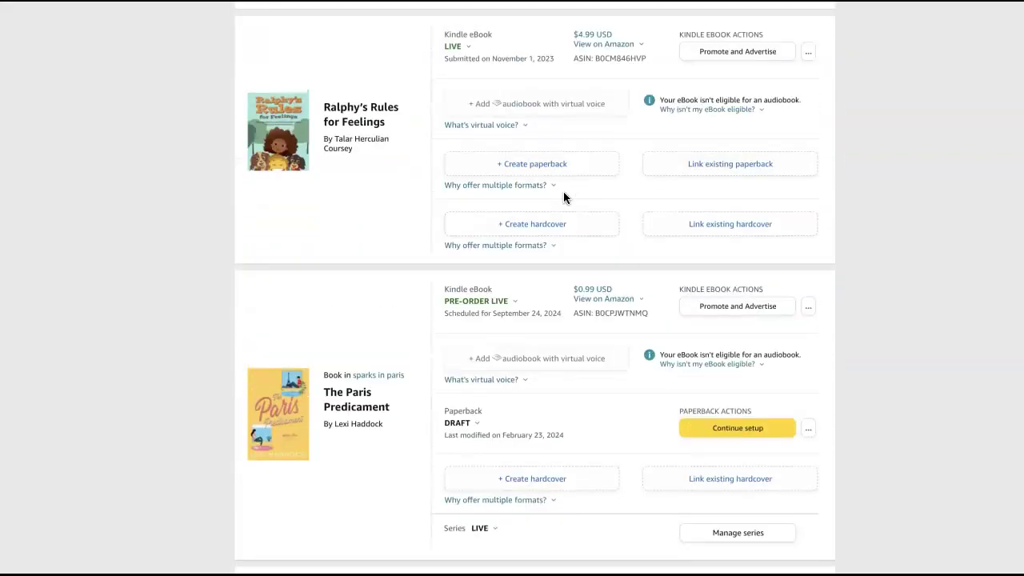
scroll(563, 198, "down", 4)
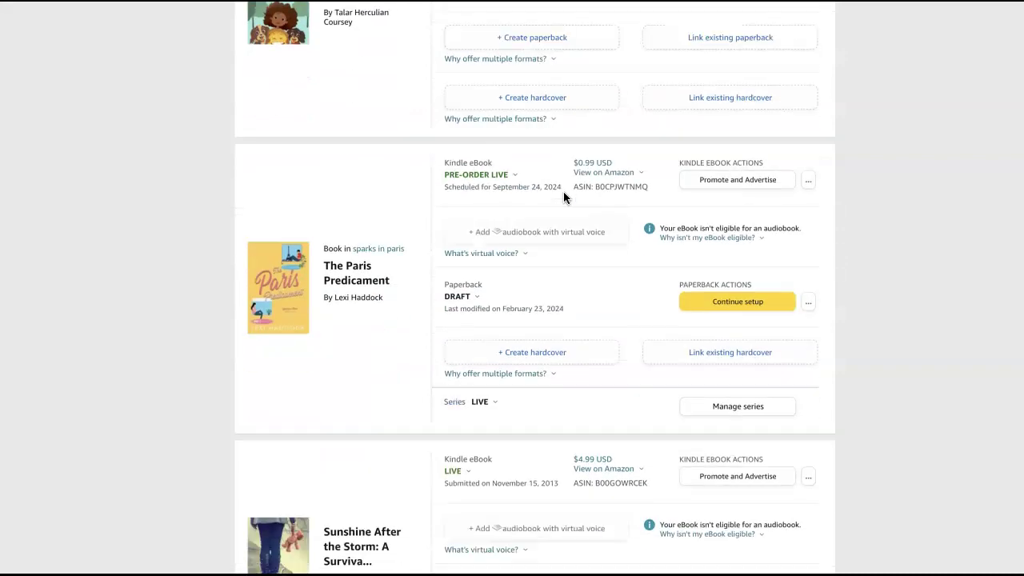
scroll(563, 198, "down", 3)
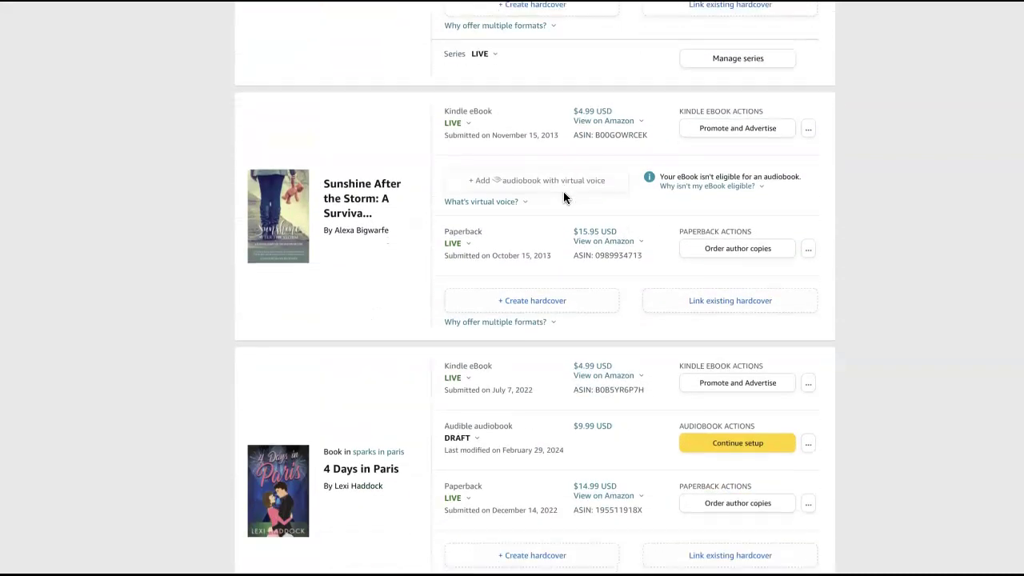
scroll(564, 191, "up", 1)
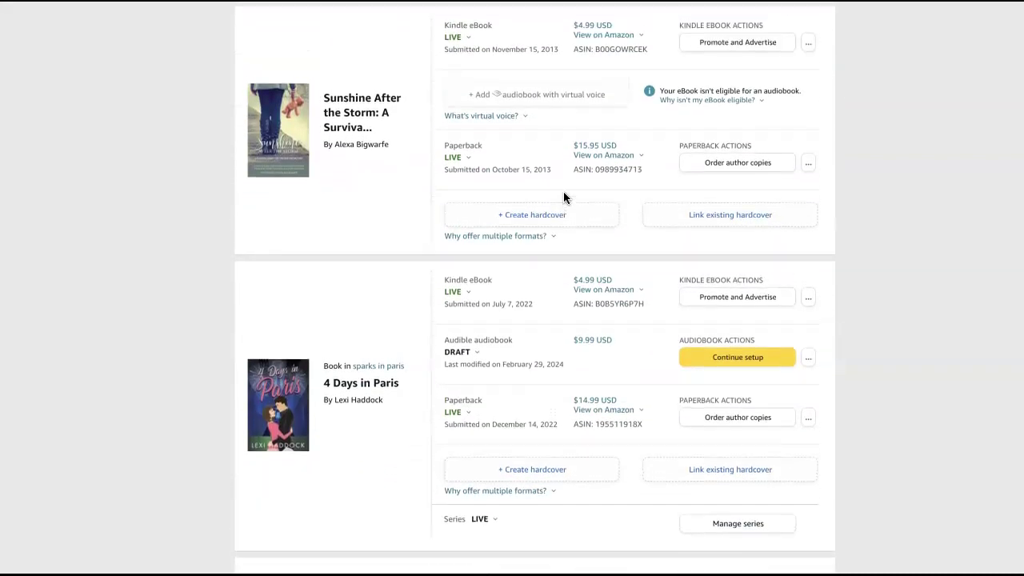
left_click(464, 351)
left_click(454, 157)
left_click(509, 91)
left_click(744, 358)
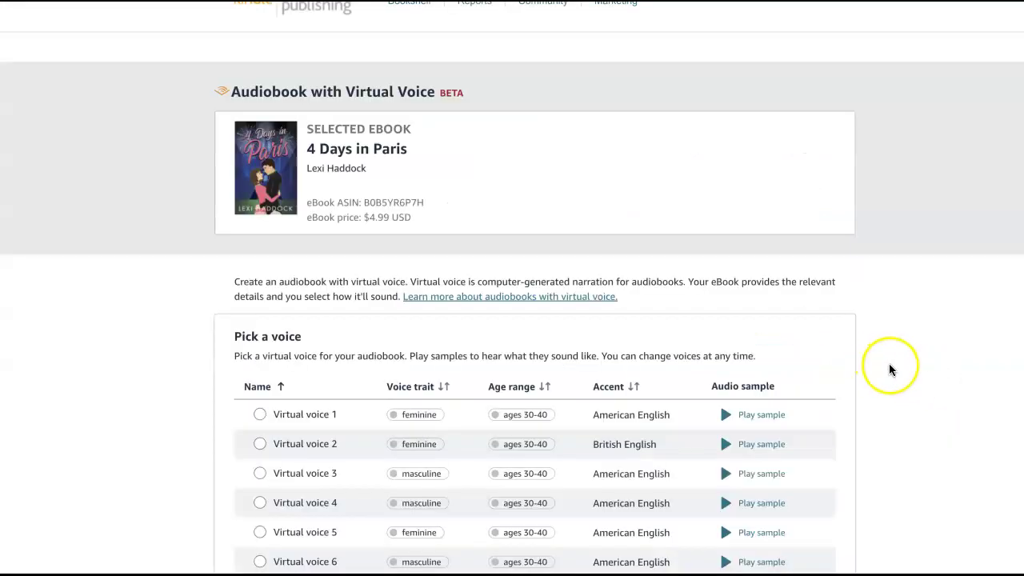
Step: Listen to the audio samples of Virtual voice 1 and Virtual voice 2, stopping each one
scroll(891, 370, "down", 2)
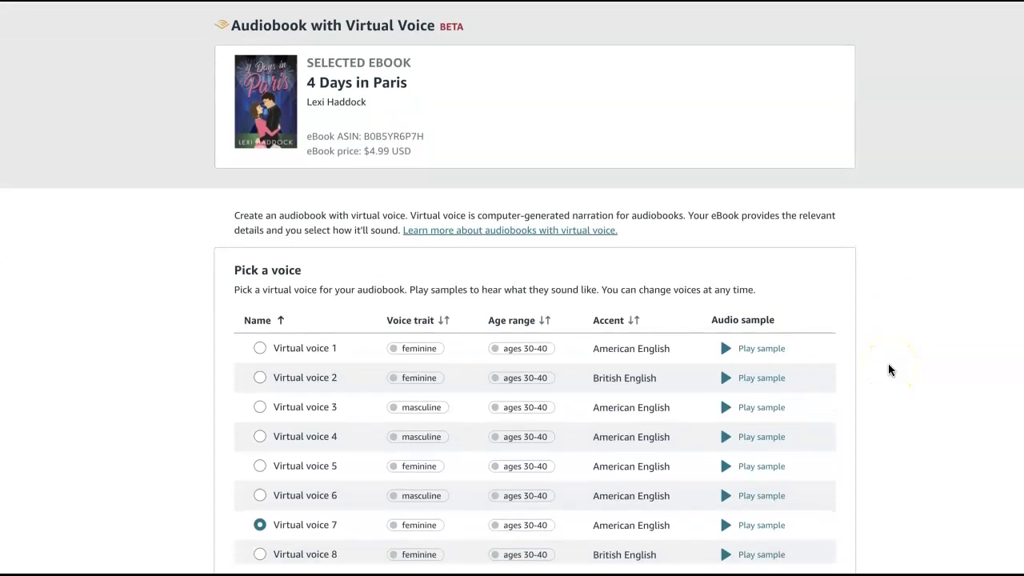
scroll(890, 370, "down", 2)
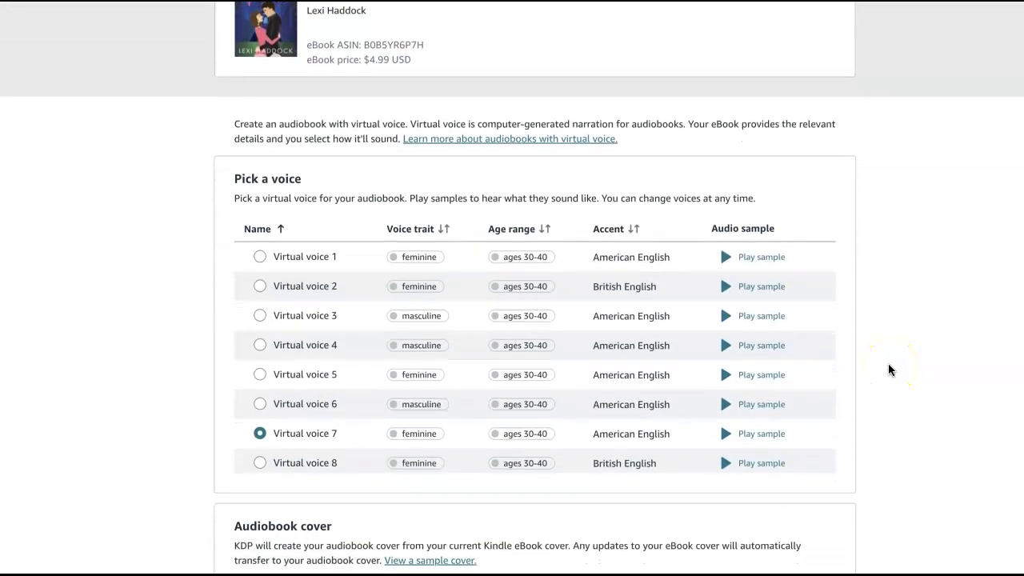
scroll(890, 369, "up", 1)
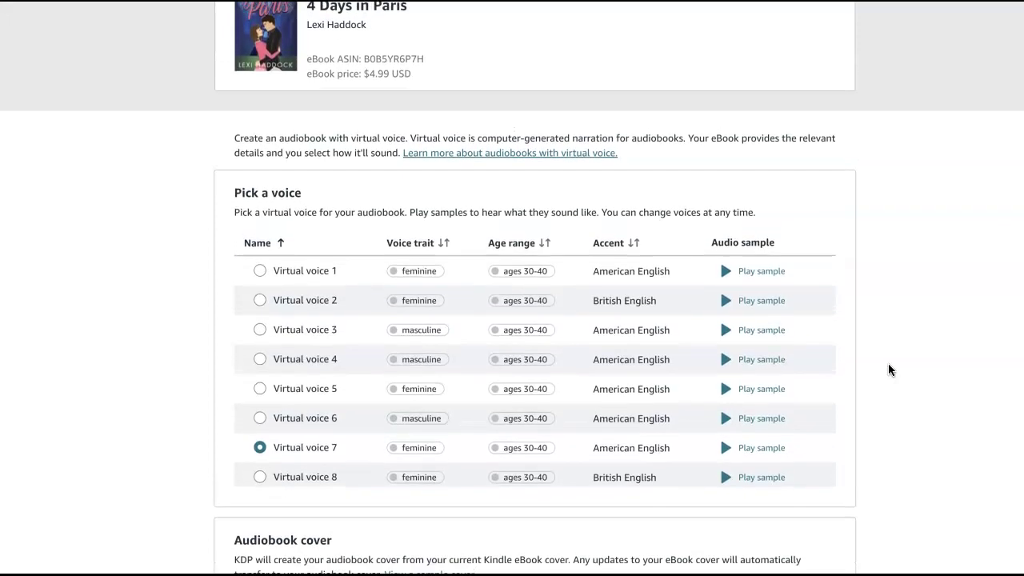
scroll(891, 370, "down", 1)
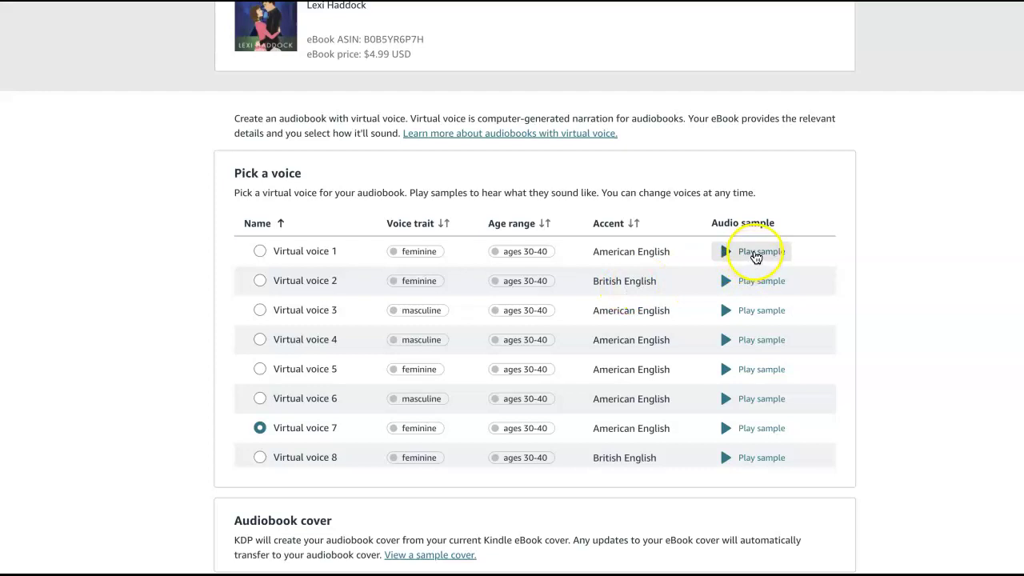
left_click(758, 254)
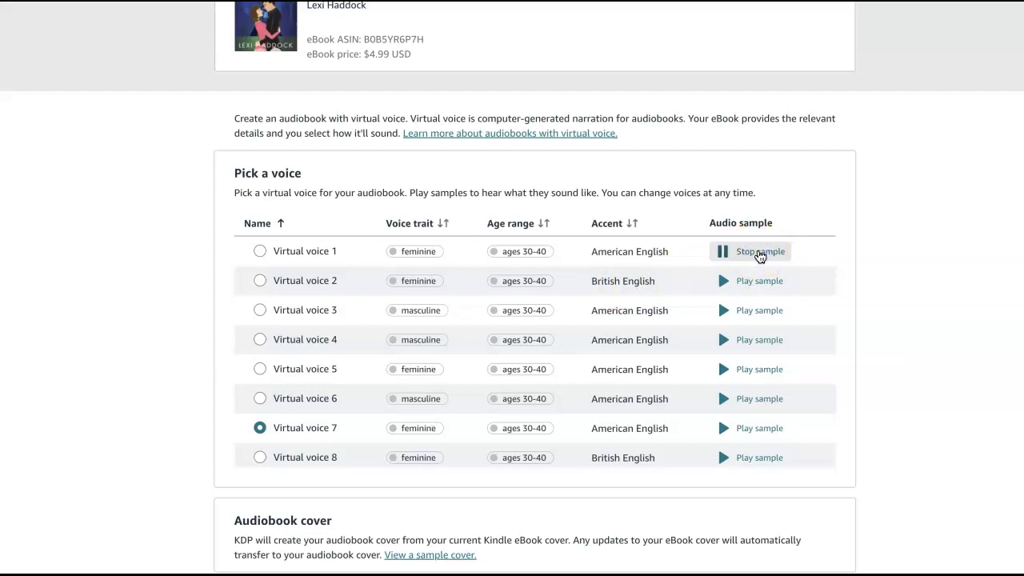
left_click(760, 254)
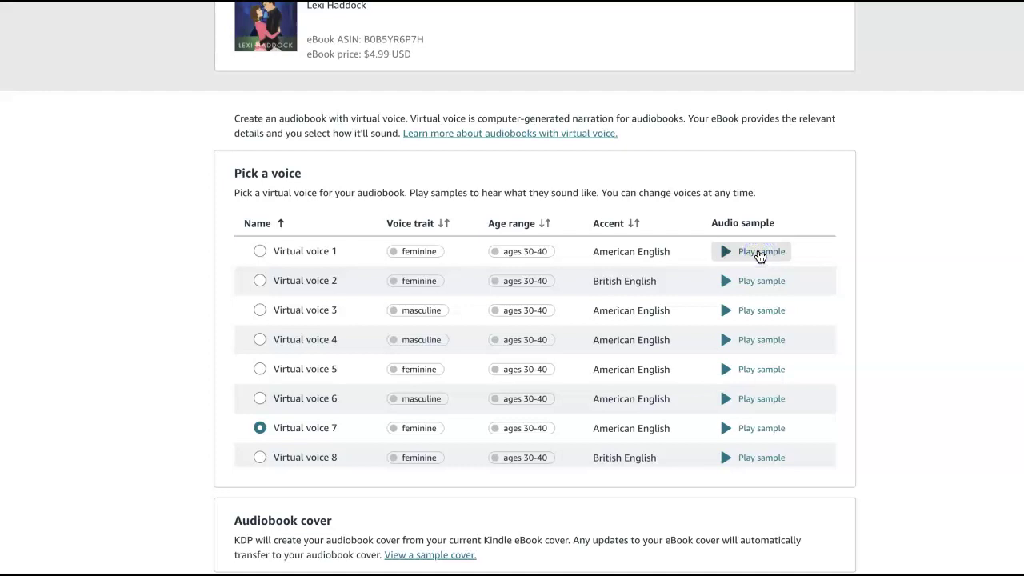
left_click(757, 284)
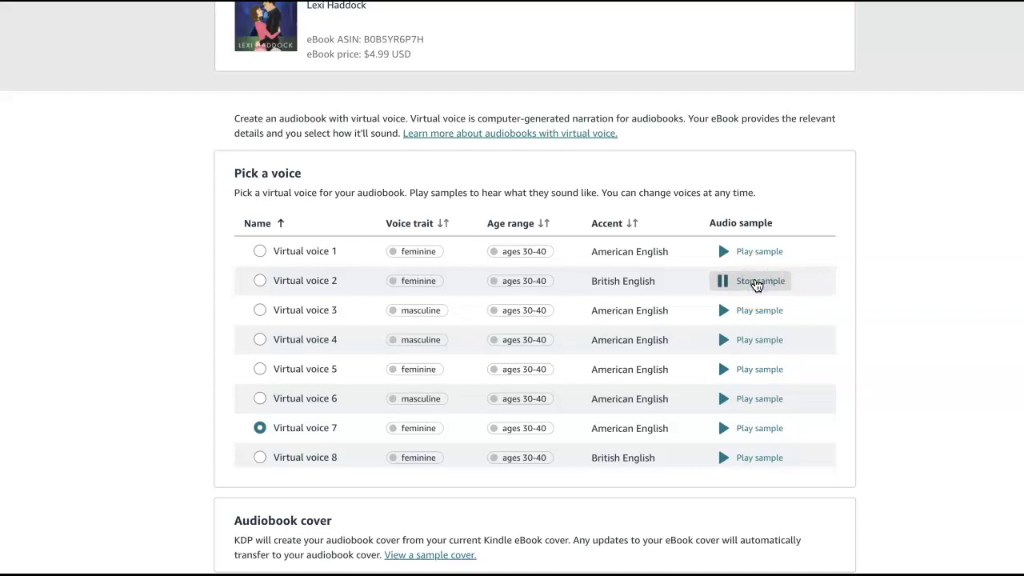
left_click(756, 284)
left_click(714, 284)
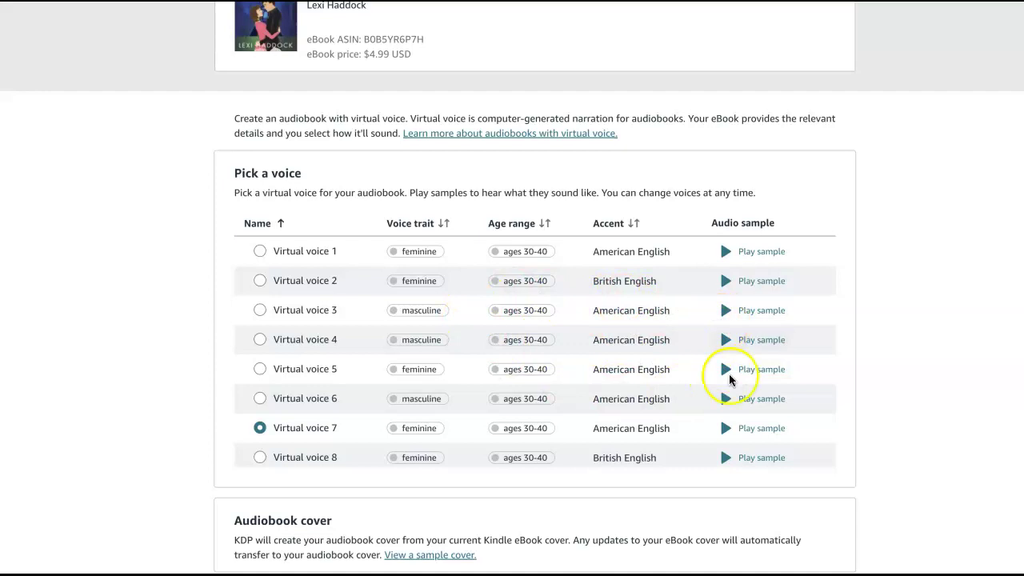
Step: Listen to the audio samples of Virtual voice 5 and Virtual voice 7, stopping each one
left_click(756, 370)
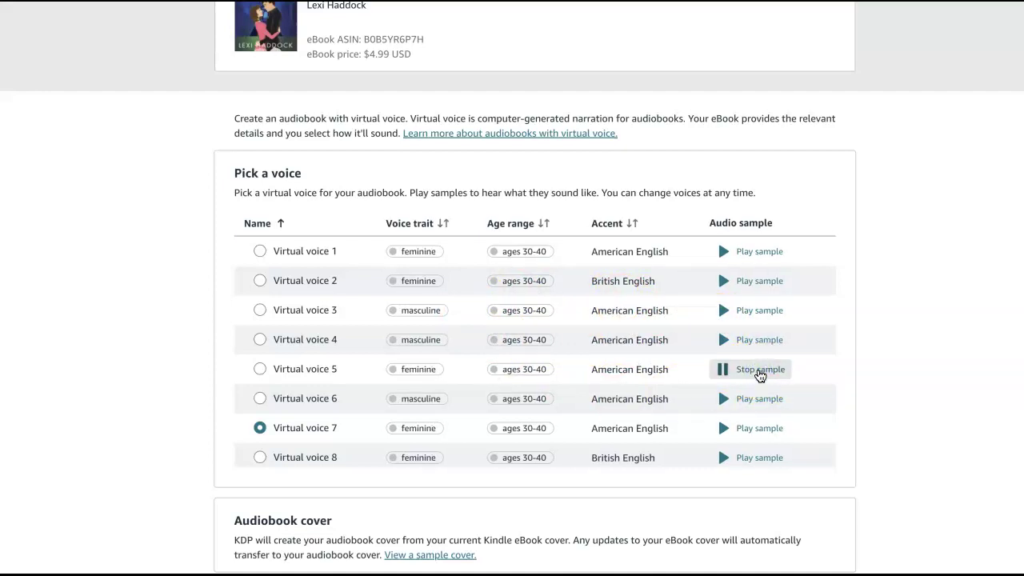
left_click(723, 368)
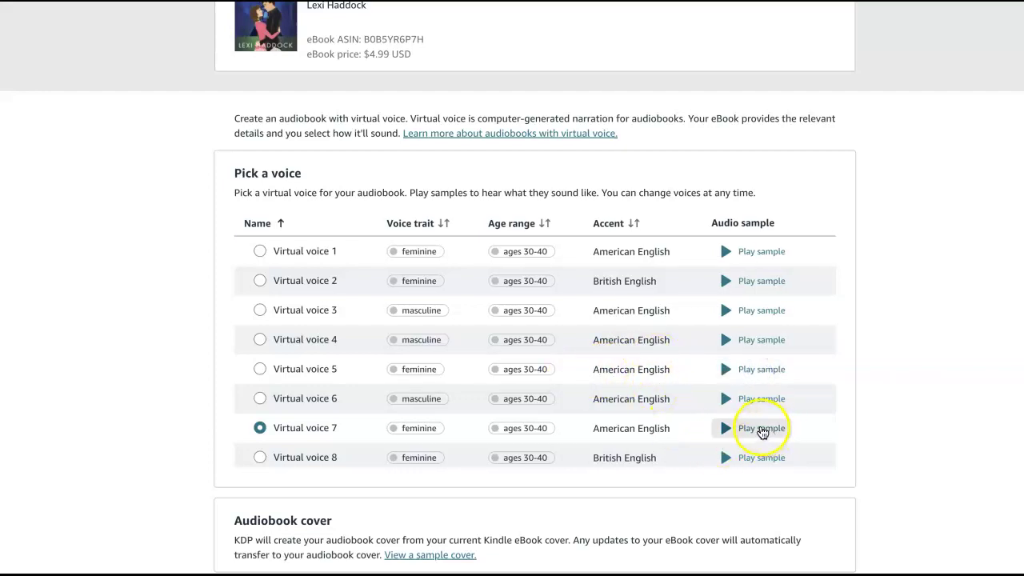
left_click(760, 429)
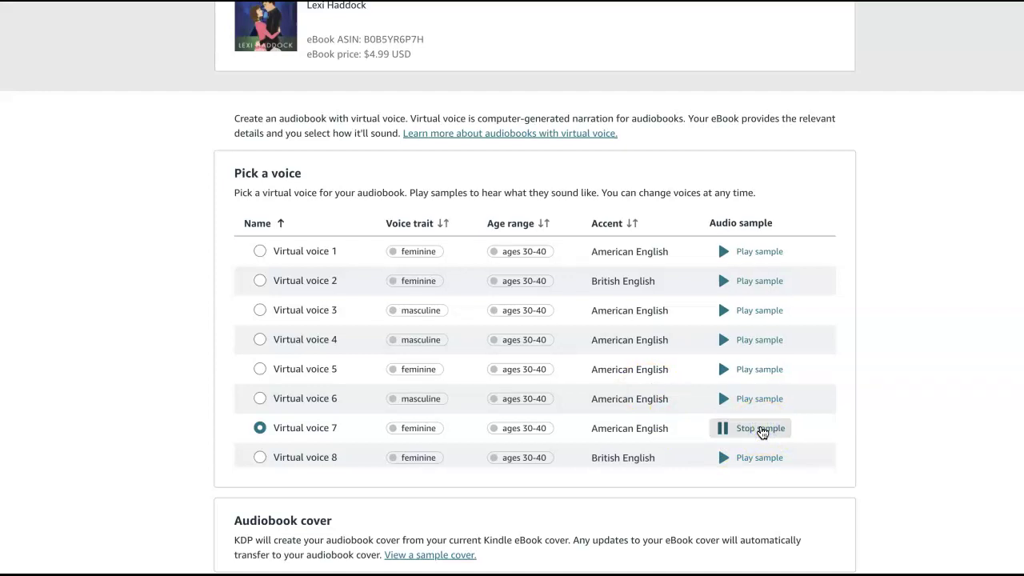
left_click(761, 430)
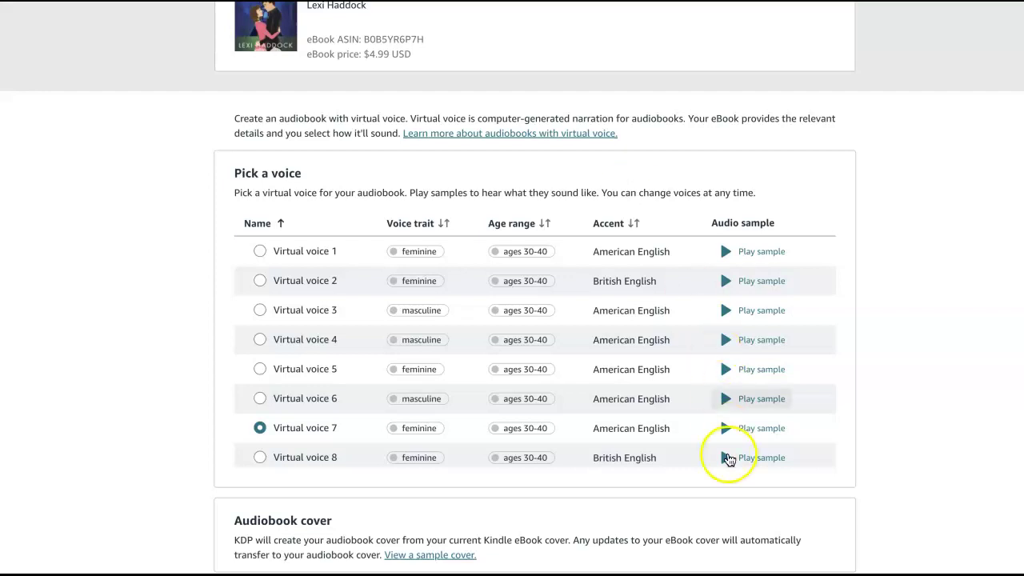
left_click(758, 430)
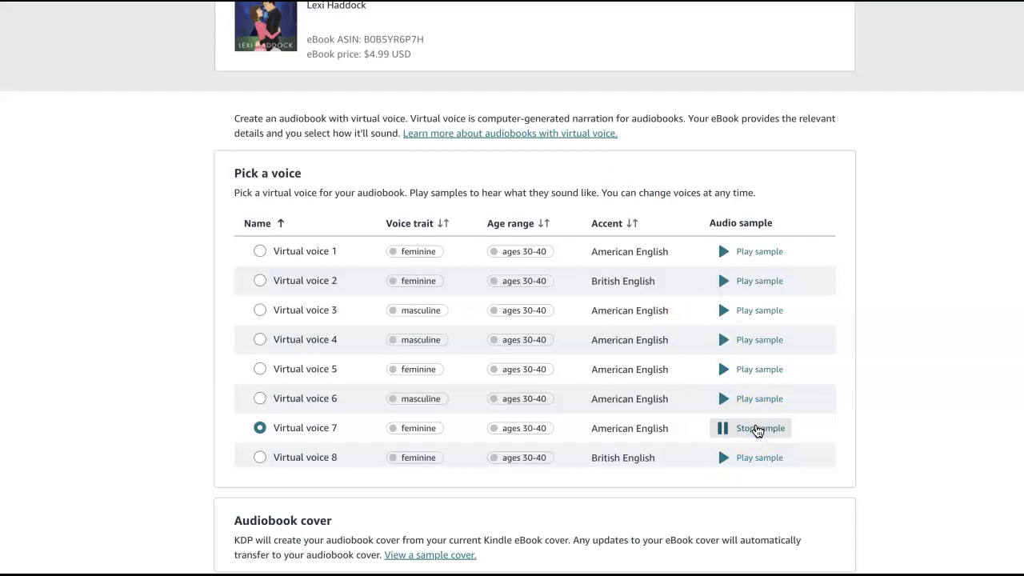
left_click(757, 429)
Step: Review the audiobook cover, KDP Select enrollment, and pricing and royalties sections of the setup page
scroll(597, 393, "down", 4)
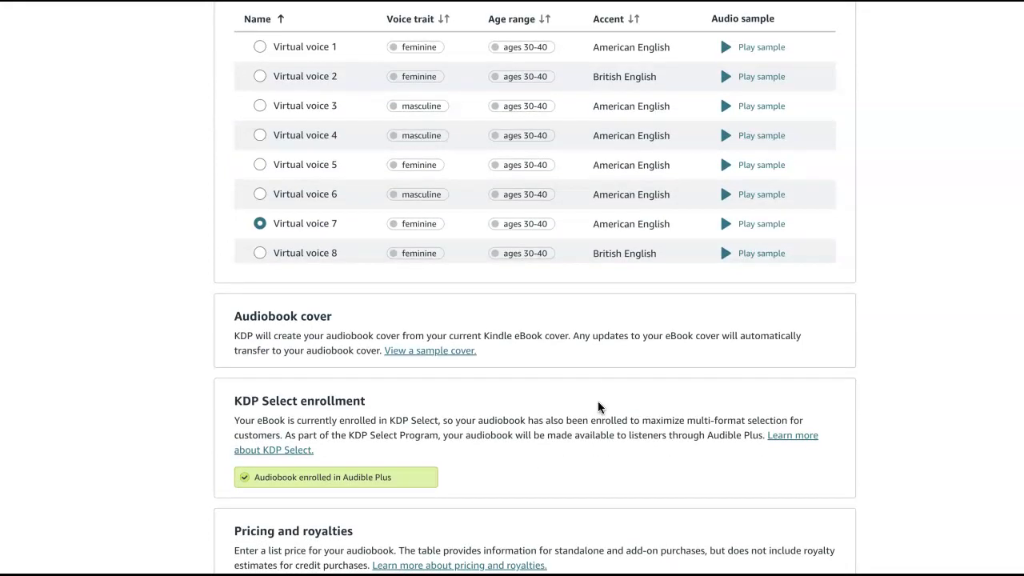
scroll(592, 402, "down", 3)
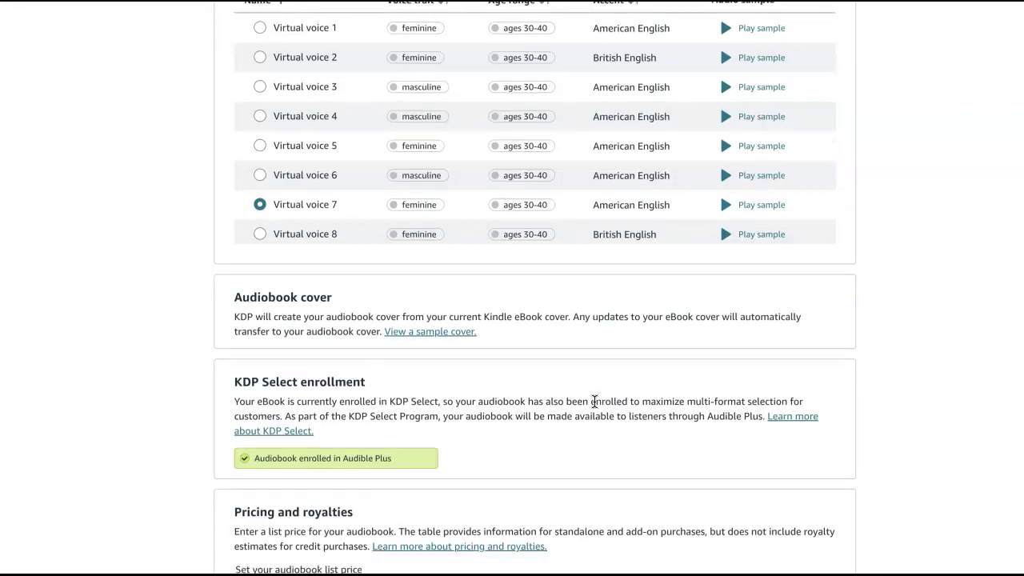
scroll(593, 406, "down", 1)
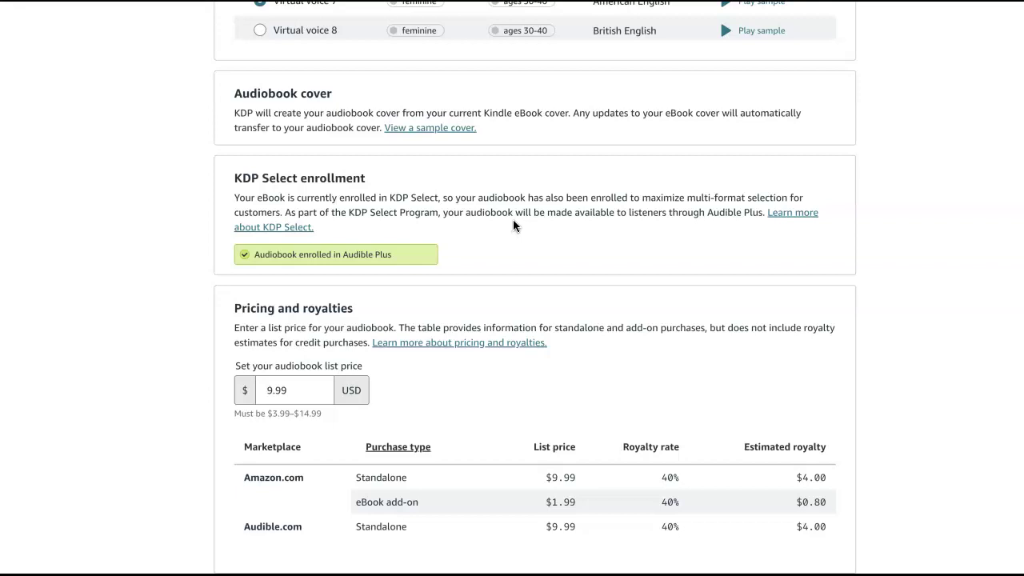
scroll(545, 233, "down", 1)
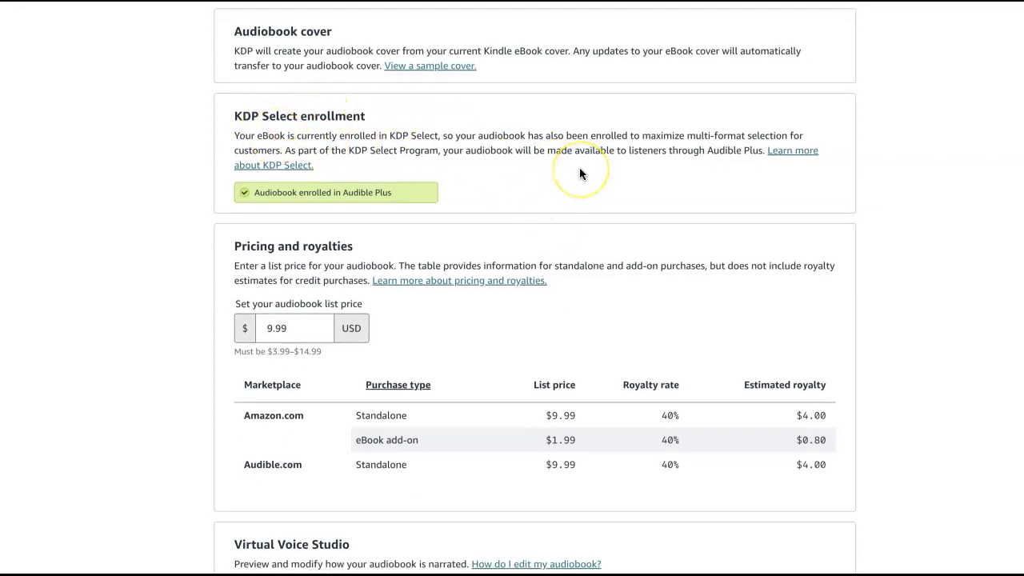
scroll(579, 174, "down", 1)
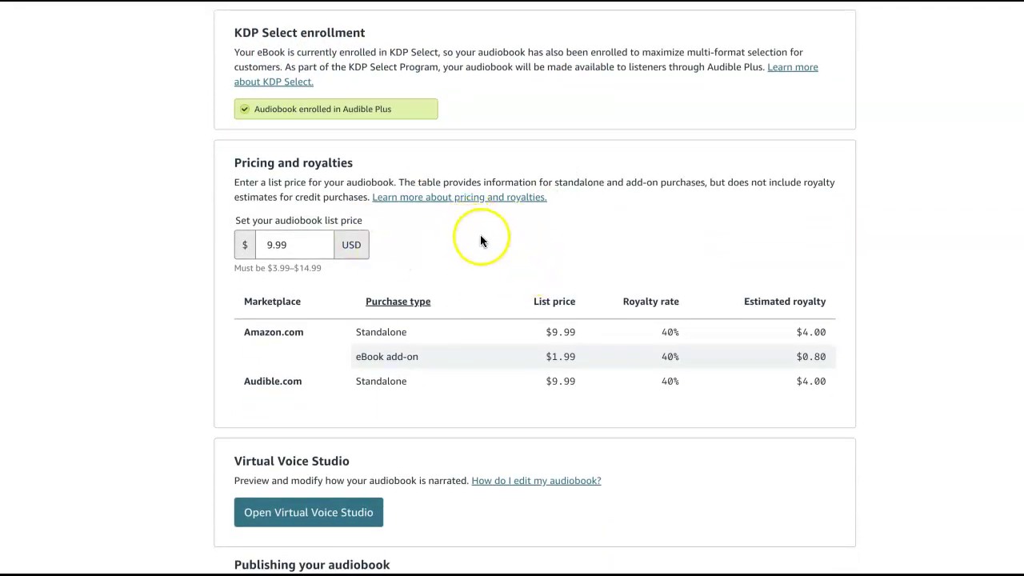
scroll(481, 235, "down", 1)
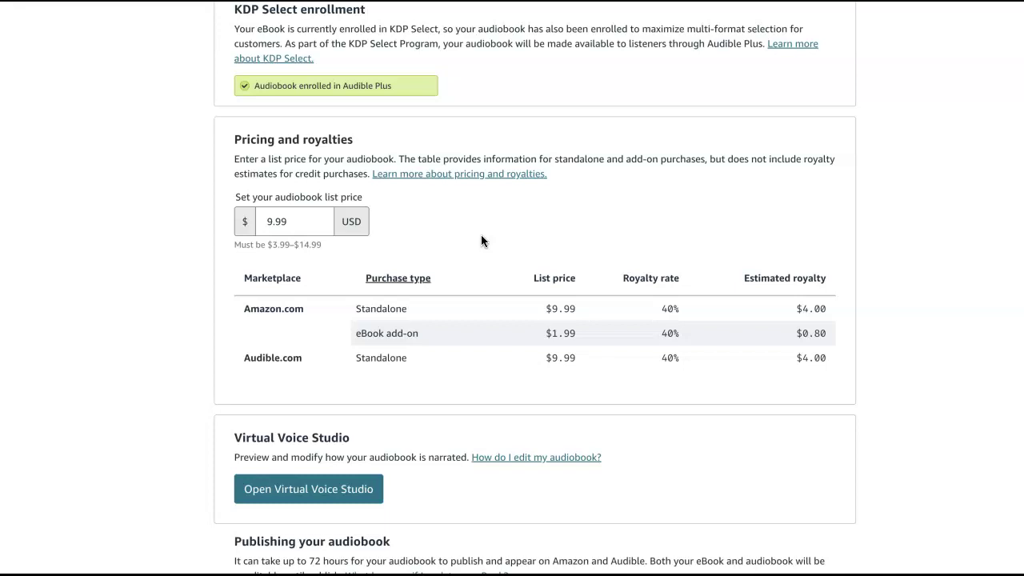
left_click(292, 246)
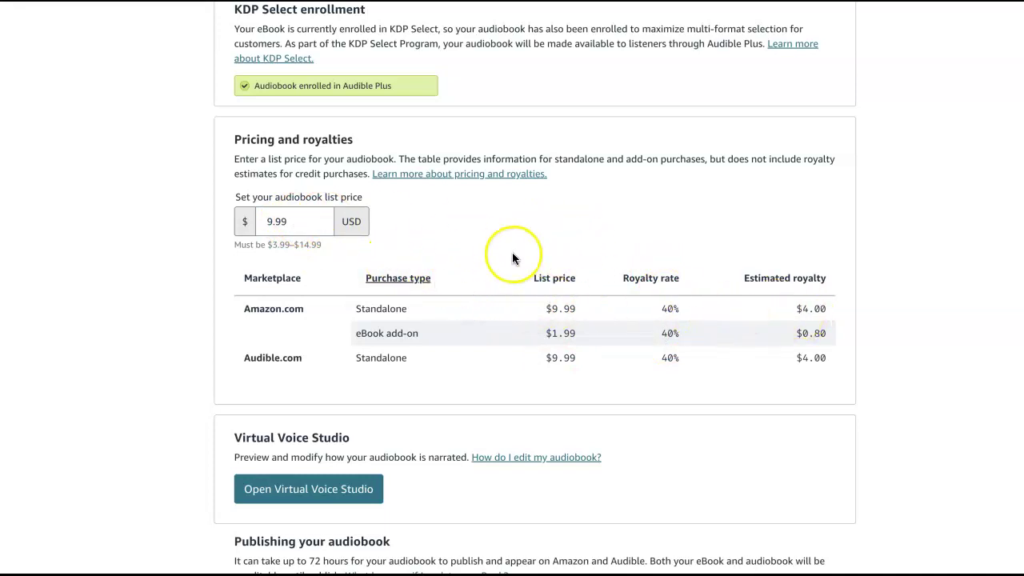
scroll(484, 253, "down", 2)
scroll(484, 256, "down", 2)
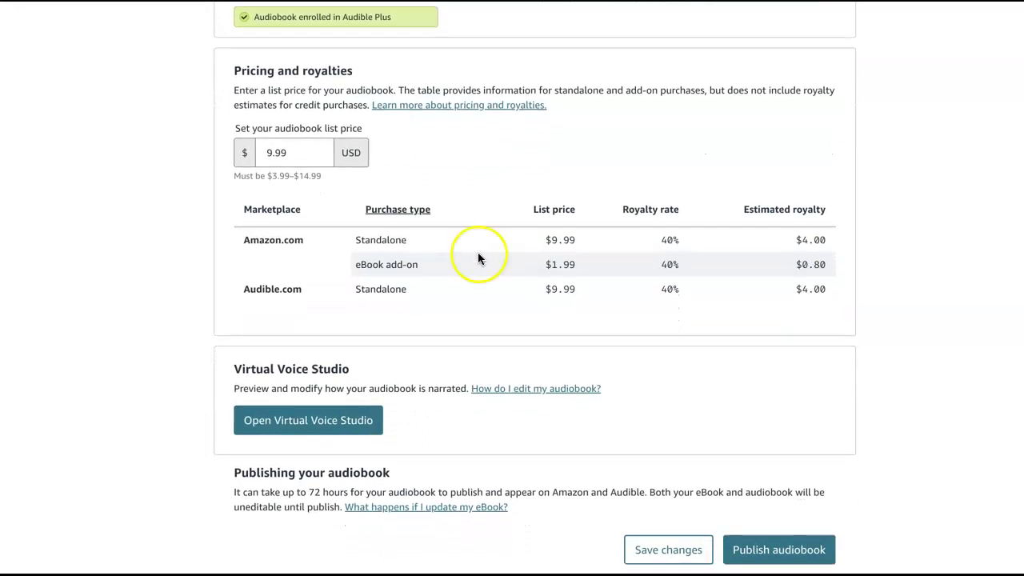
scroll(808, 257, "down", 1)
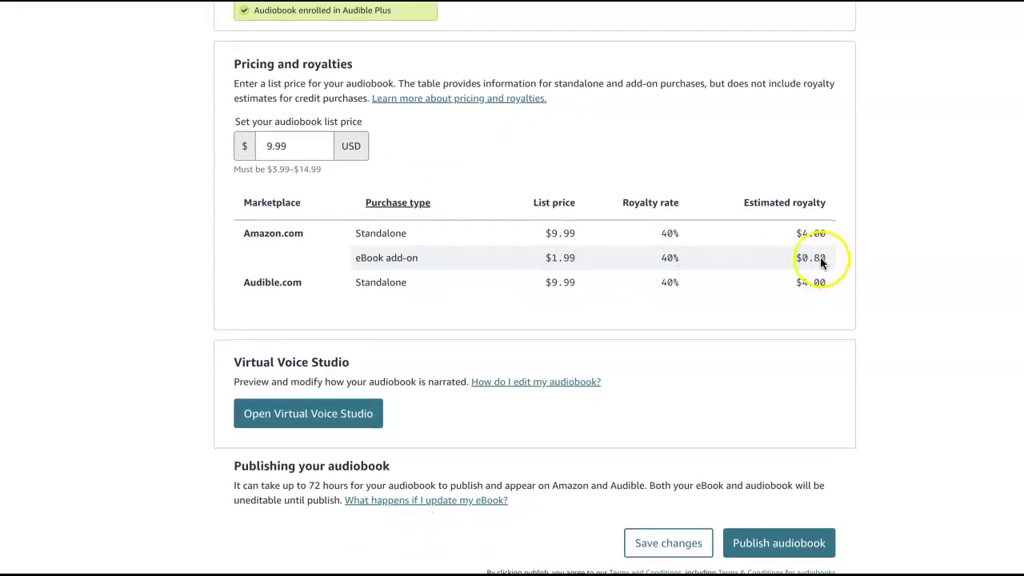
scroll(814, 255, "down", 1)
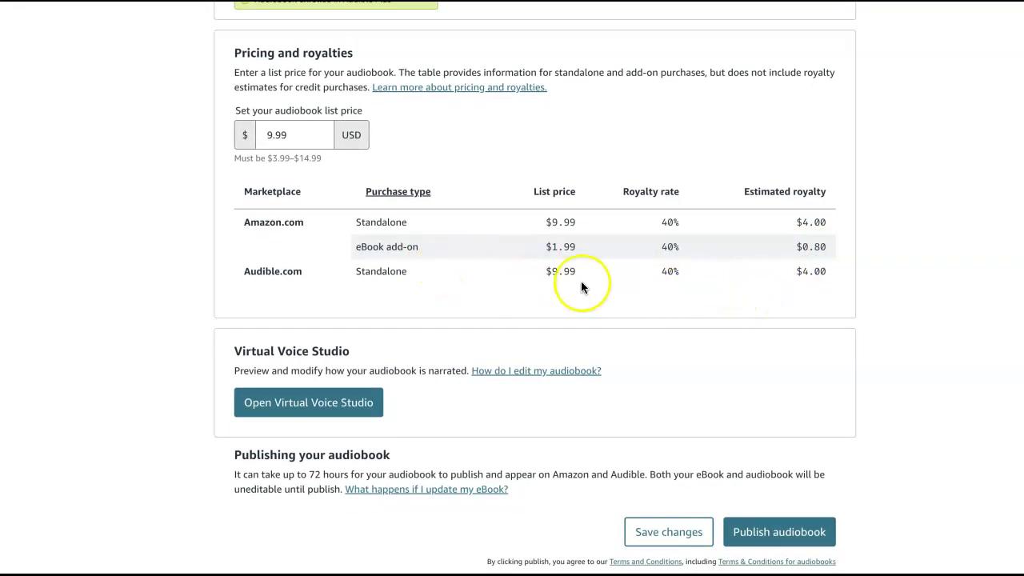
Step: Open Virtual Voice Studio for the 4 Days in Paris audiobook
scroll(504, 266, "down", 1)
scroll(503, 266, "down", 1)
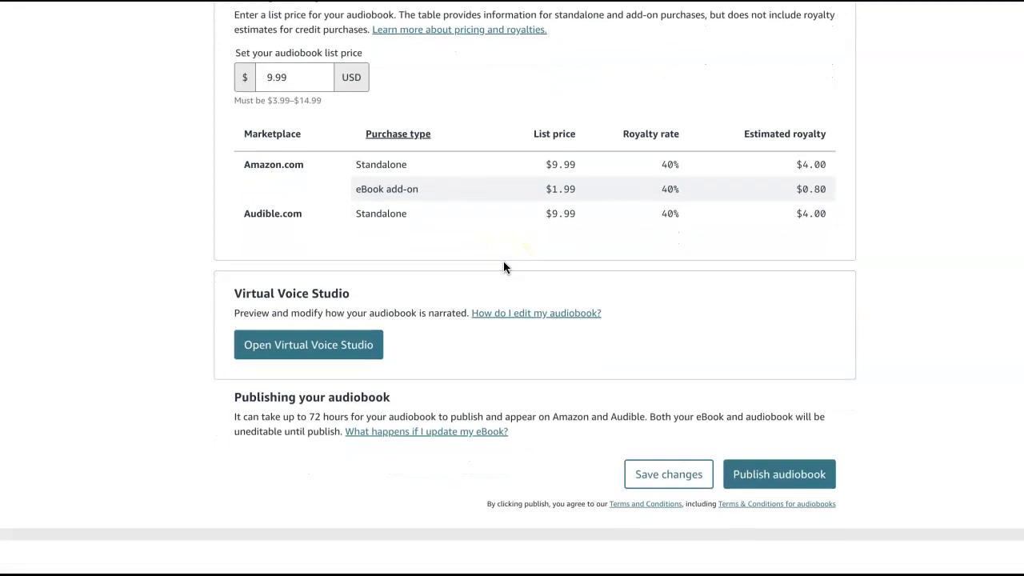
left_click(330, 349)
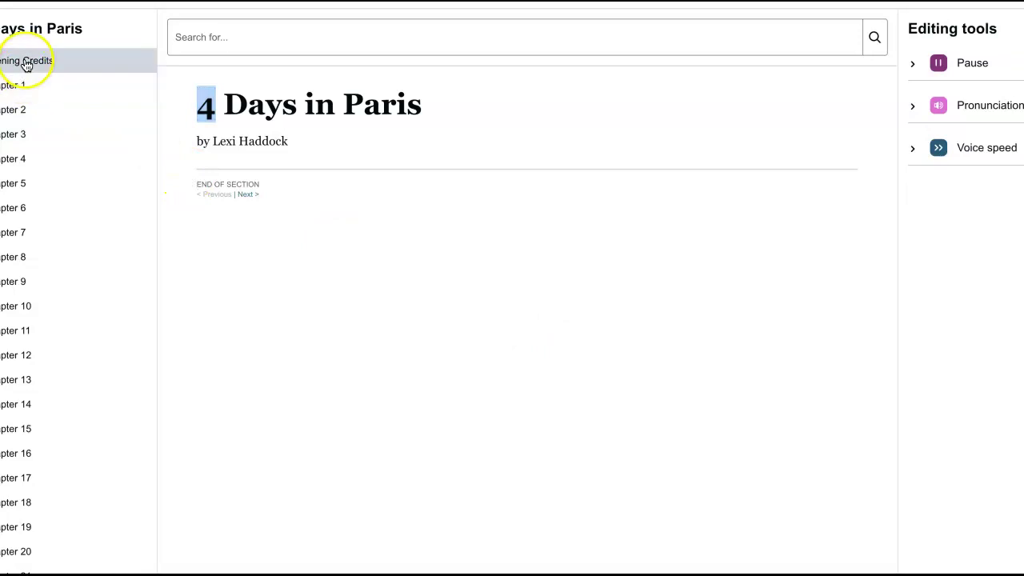
Step: Open Chapter 1 of the audiobook text and check what the Pronunciation editing tool offers
left_click(21, 85)
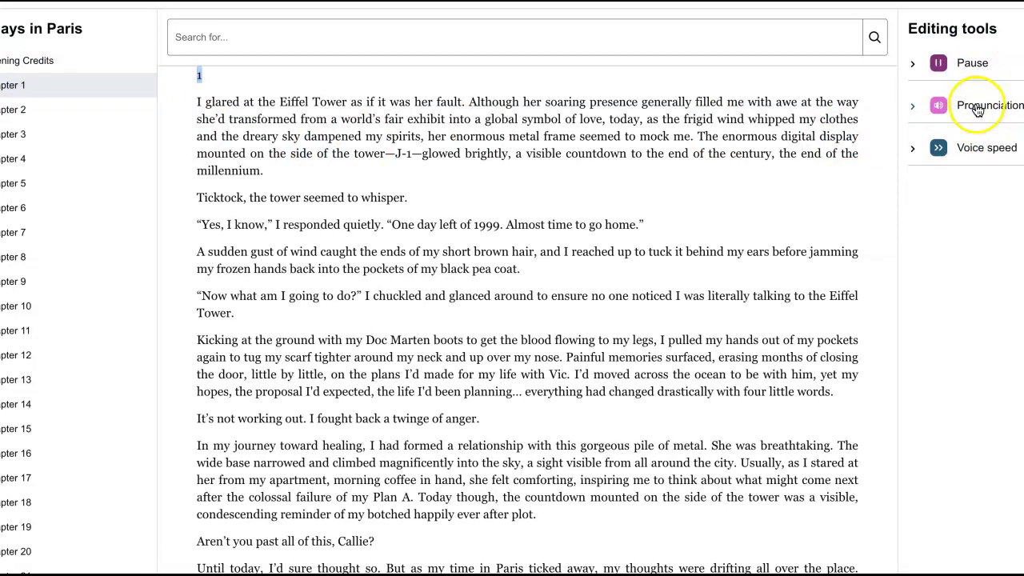
left_click(976, 111)
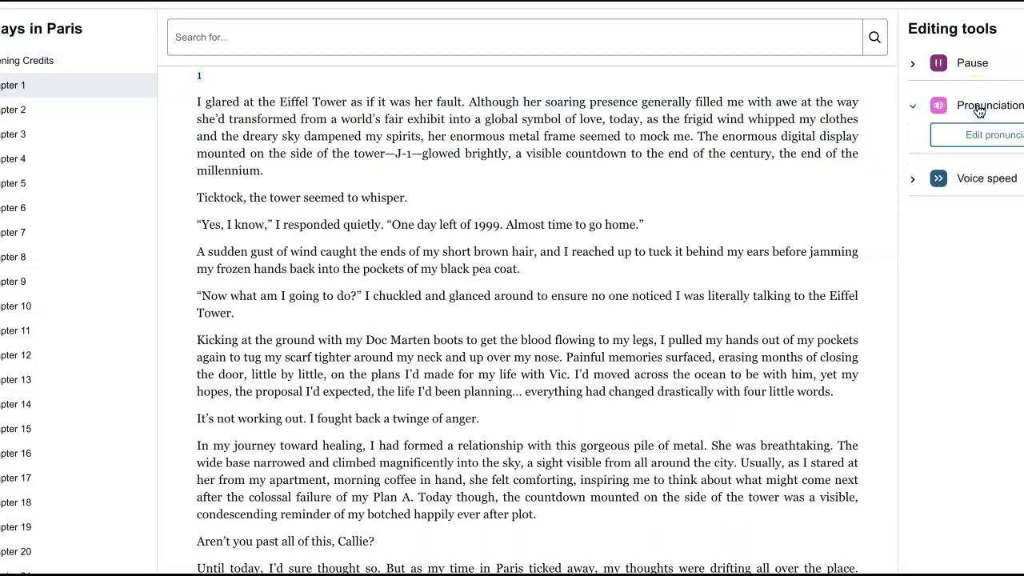
left_click(982, 109)
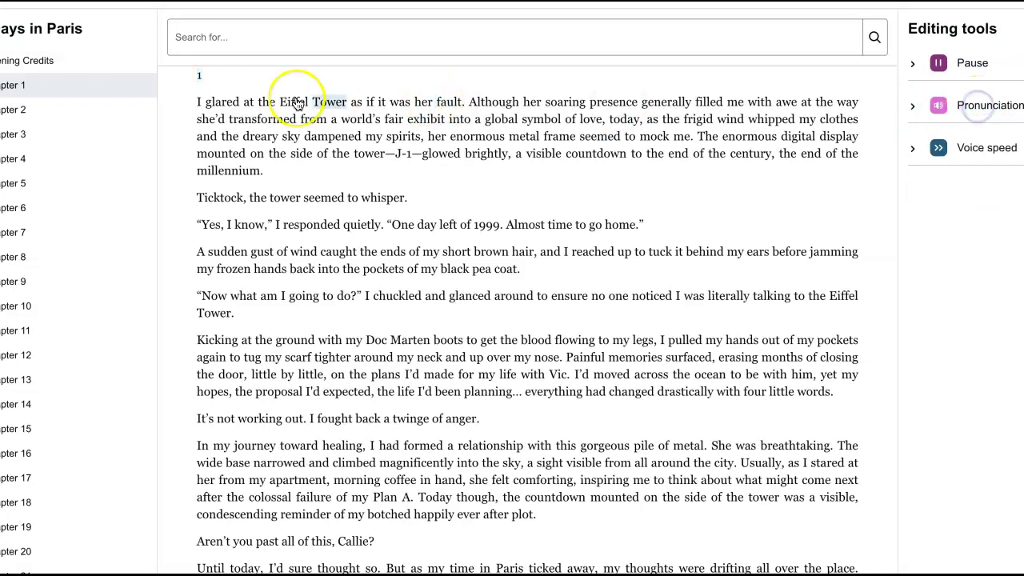
left_click(199, 105)
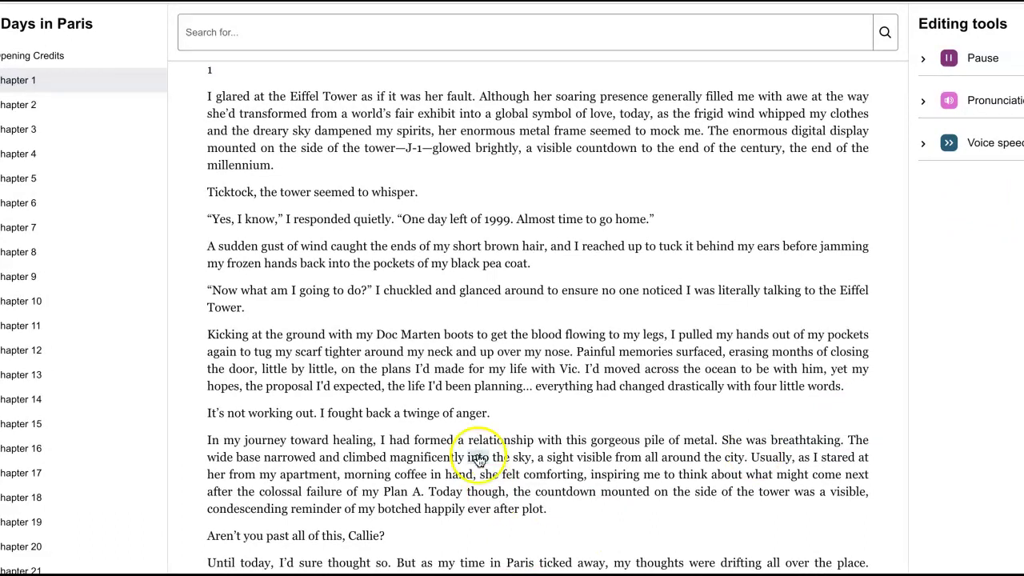
scroll(358, 304, "up", 1)
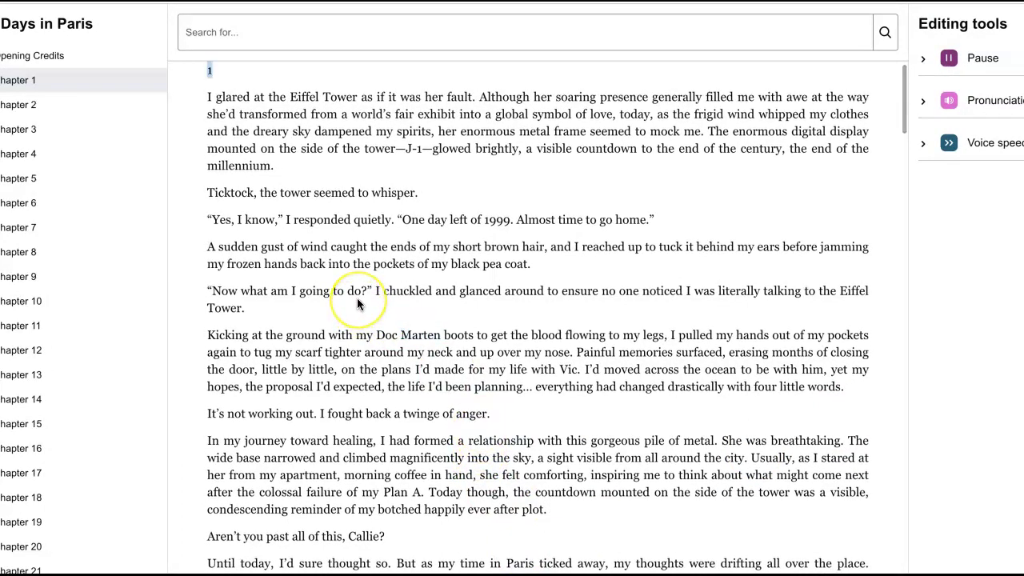
scroll(358, 304, "up", 1)
scroll(357, 304, "down", 1)
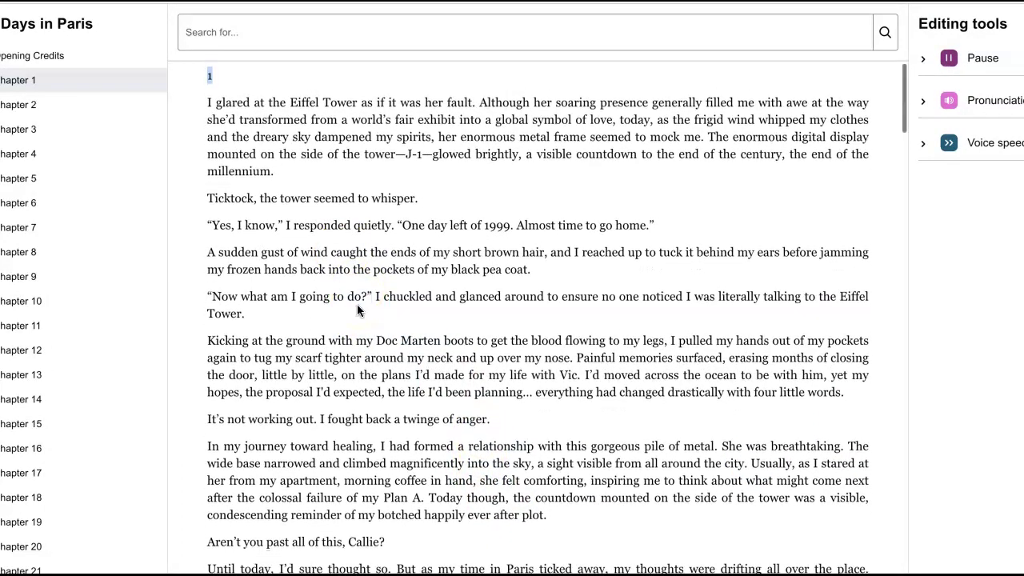
left_click(219, 119)
scroll(219, 120, "up", 1)
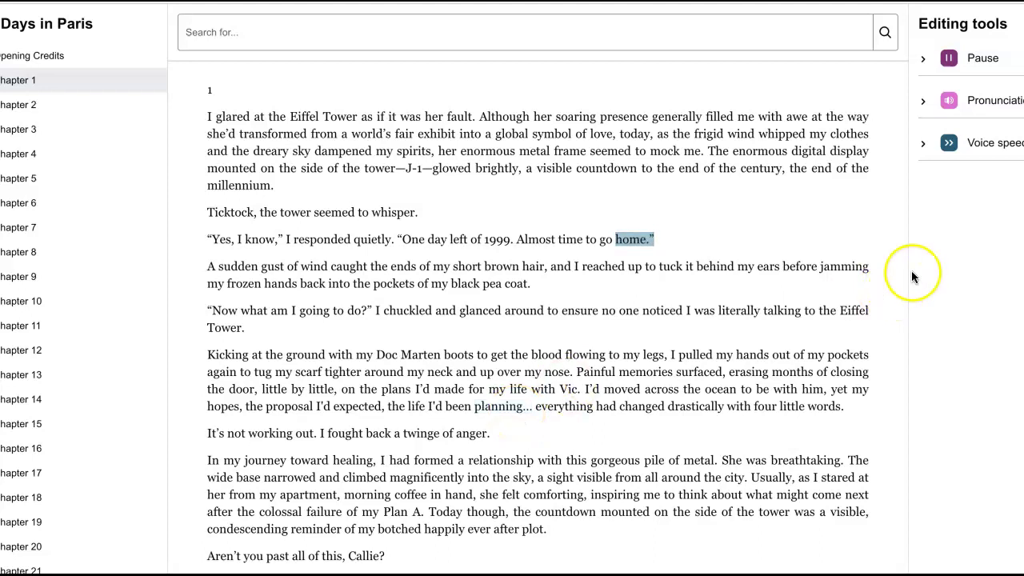
Step: Apply a 25% Faster voice speed to the word “home.” in the “Almost time to go home” line of Chapter 1
left_click(924, 145)
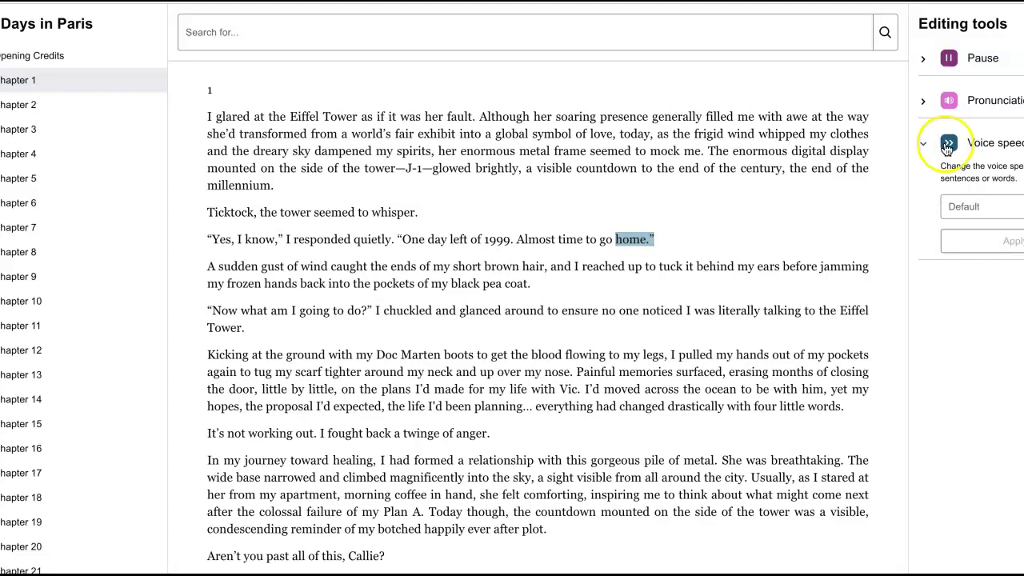
left_click(998, 208)
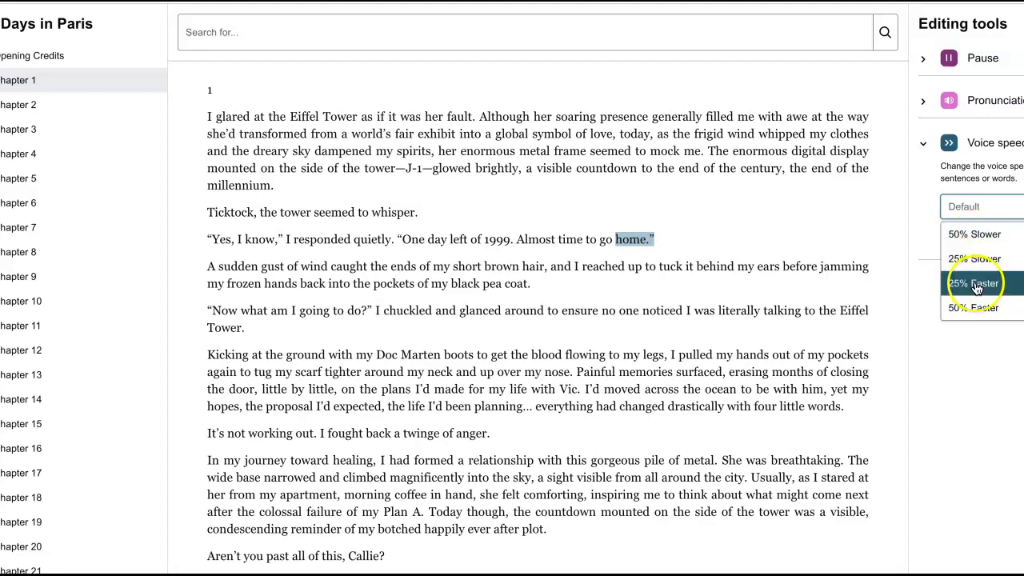
left_click(976, 285)
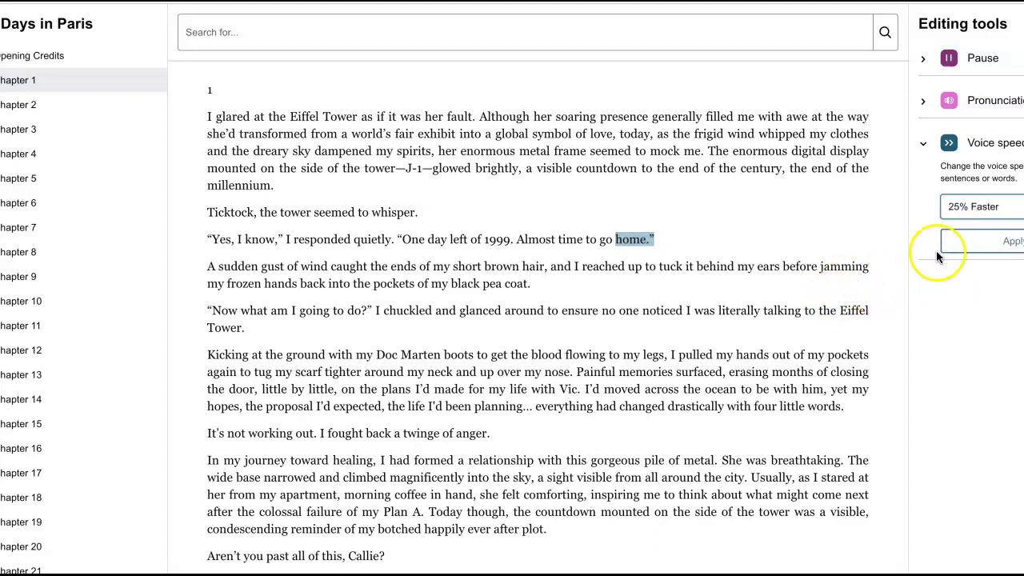
left_click(984, 241)
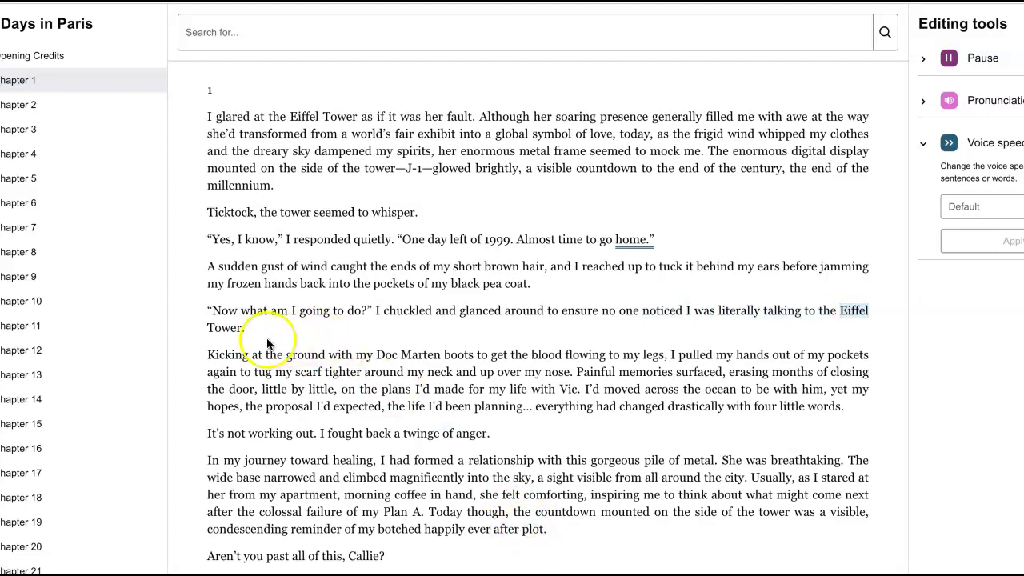
Step: View the pronunciation settings for the word “Now” in “Now what am I going to do?” and close them
double_click(224, 312)
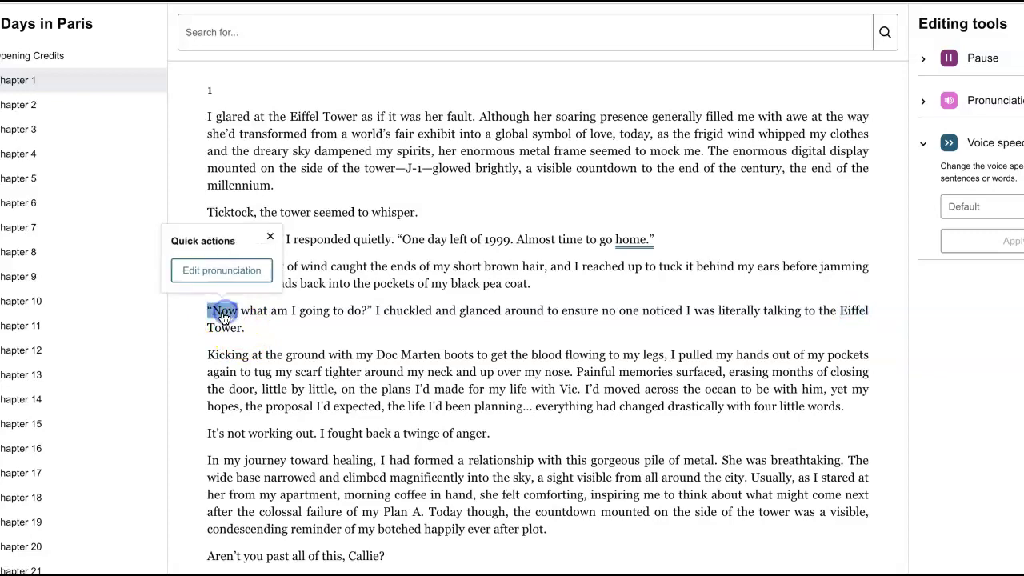
left_click(221, 271)
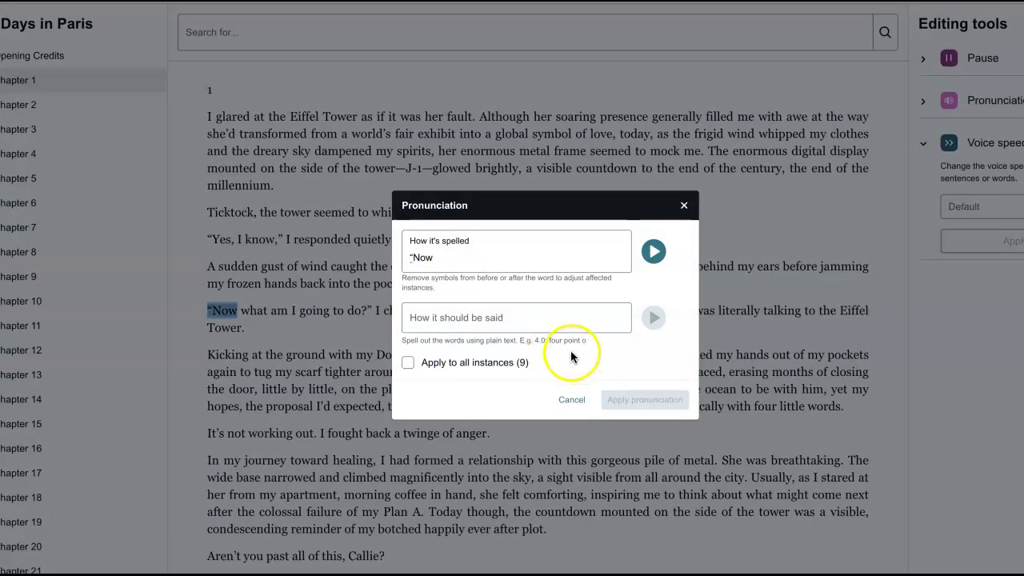
left_click(683, 207)
Step: Look through the rest of Chapter 1 down to its final paragraphs
scroll(521, 330, "down", 10)
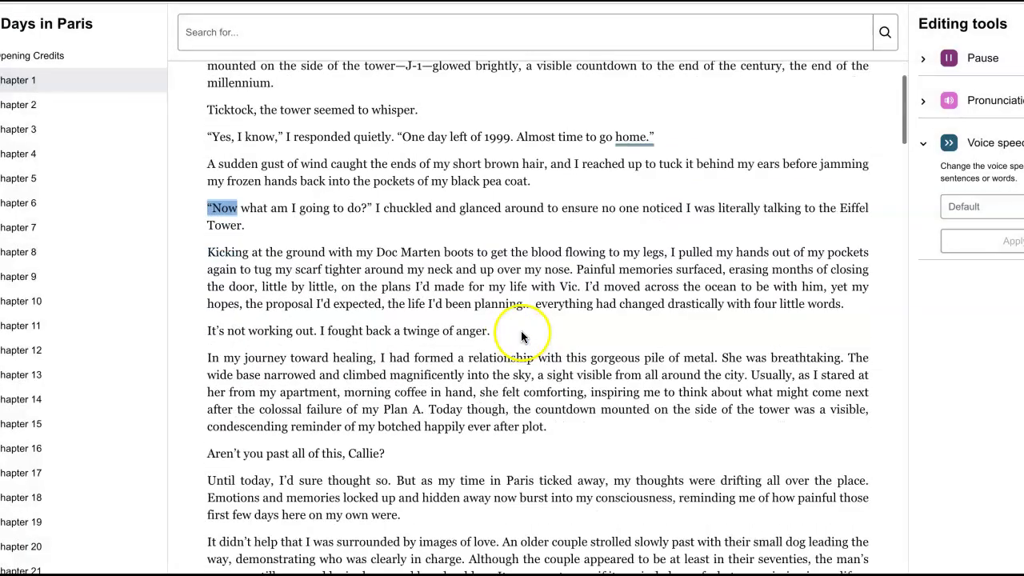
scroll(524, 334, "down", 8)
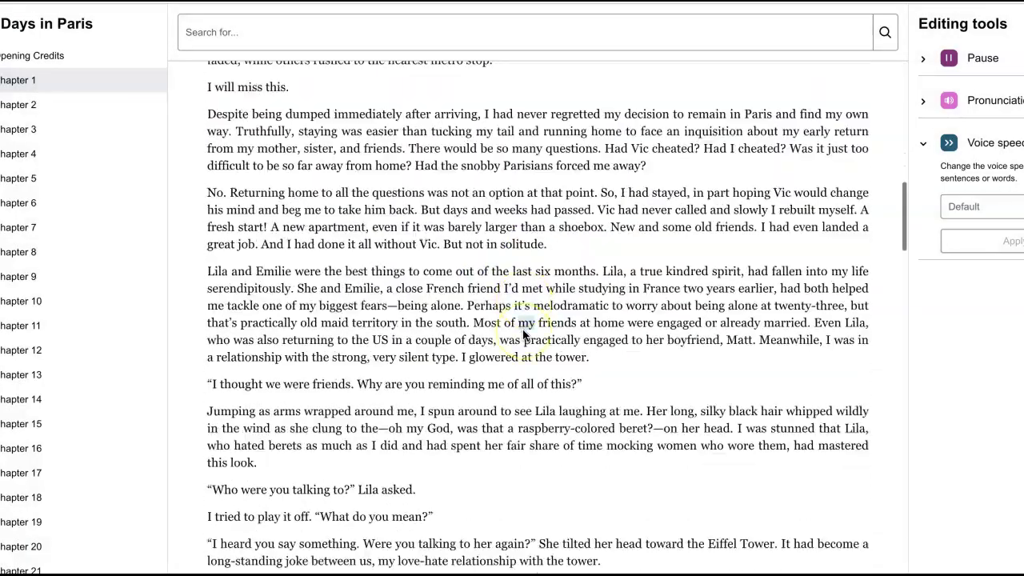
scroll(524, 335, "down", 7)
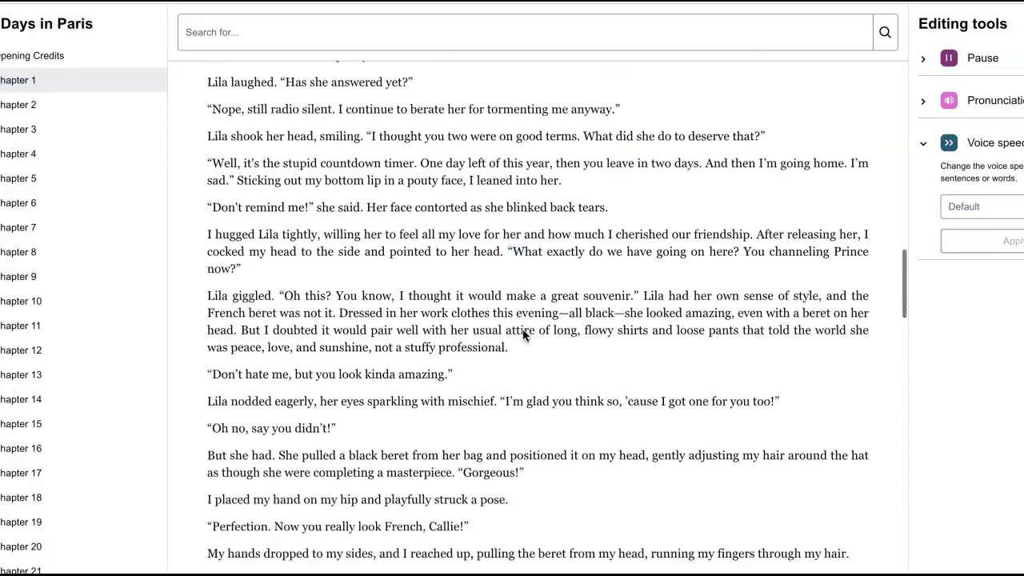
scroll(524, 335, "down", 5)
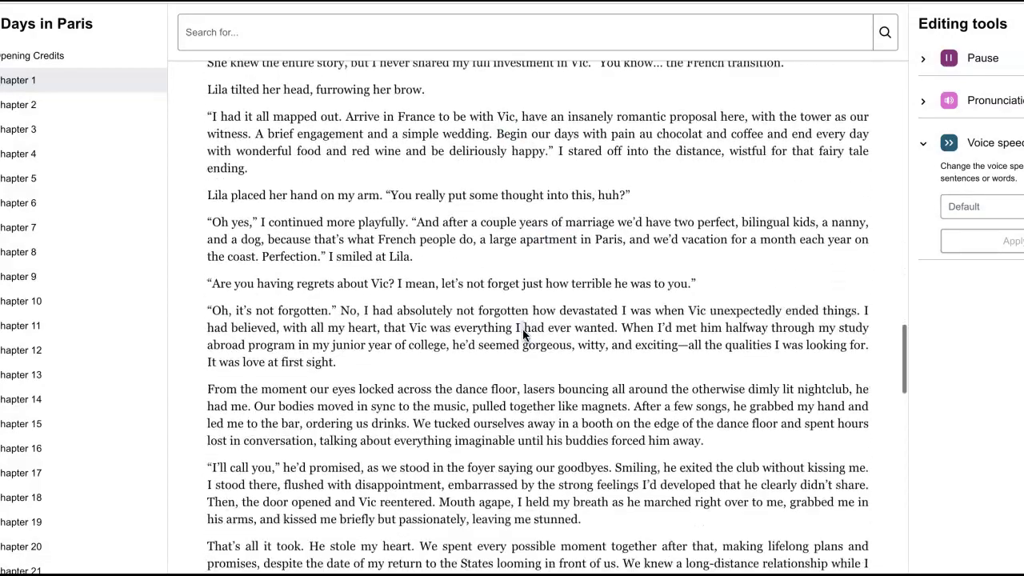
scroll(522, 334, "down", 7)
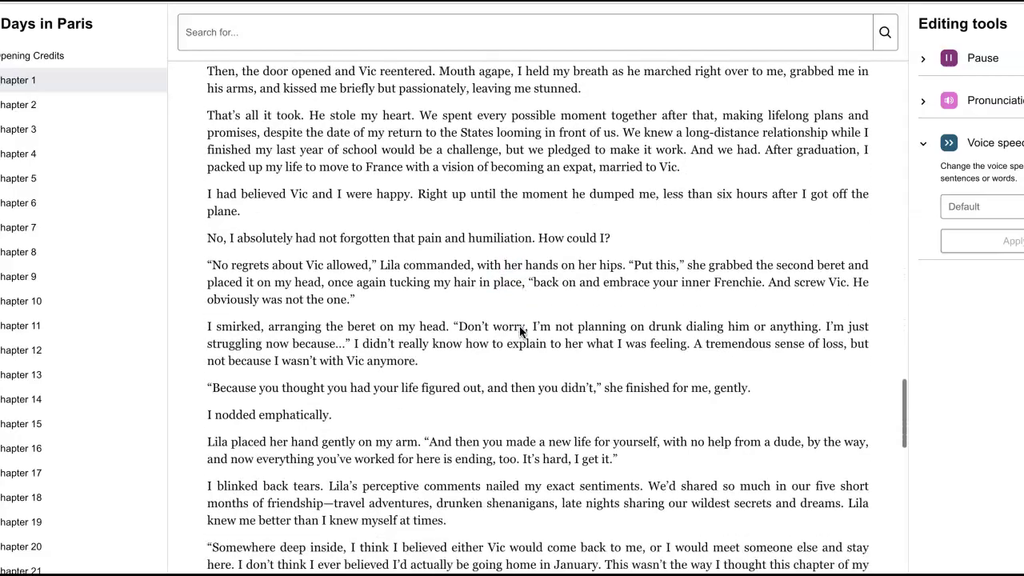
scroll(519, 331, "down", 8)
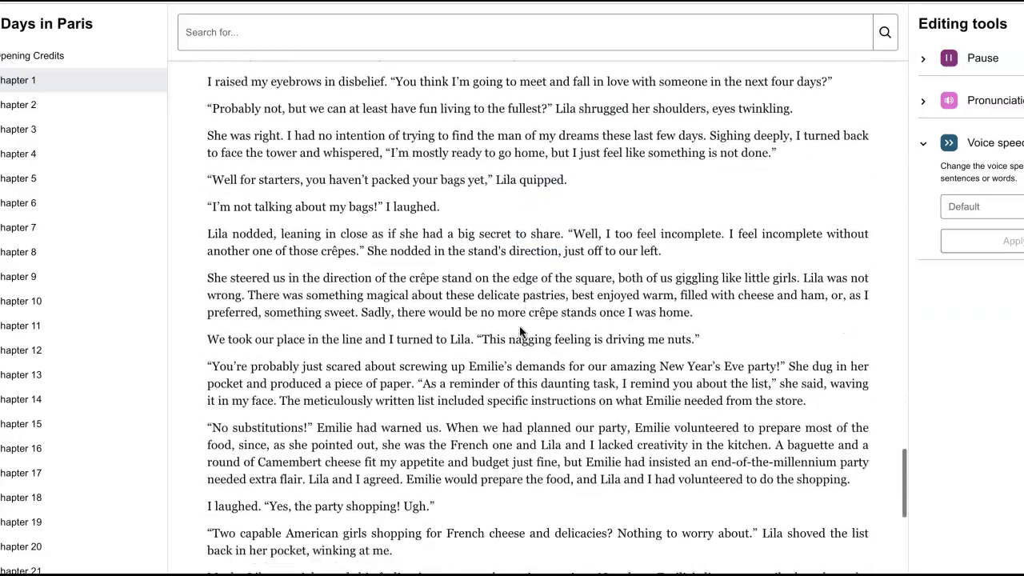
scroll(520, 331, "down", 4)
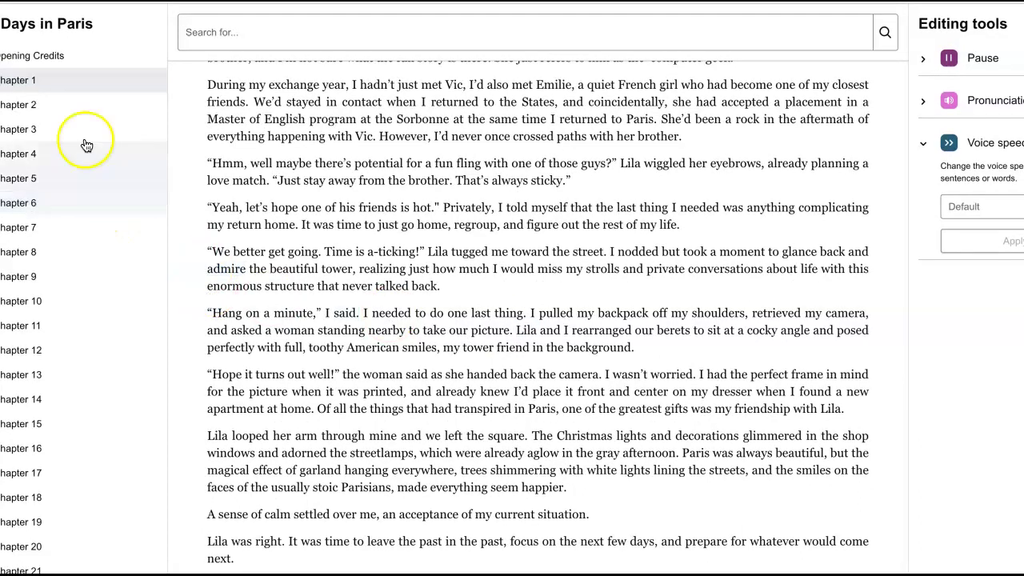
Step: Open Chapter 2 and look through its text down to the closing conversation
left_click(22, 104)
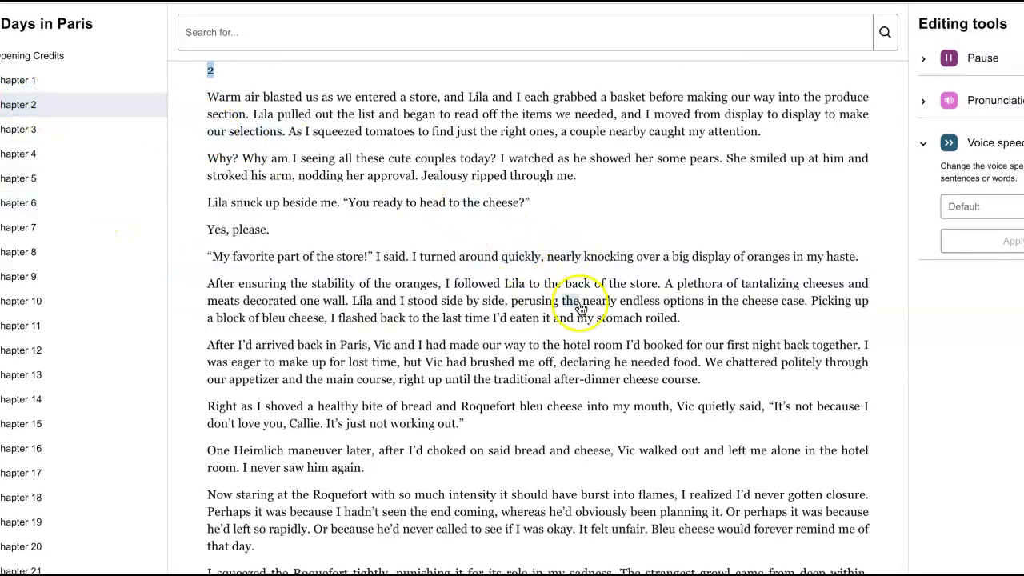
scroll(522, 286, "down", 2)
scroll(522, 286, "down", 4)
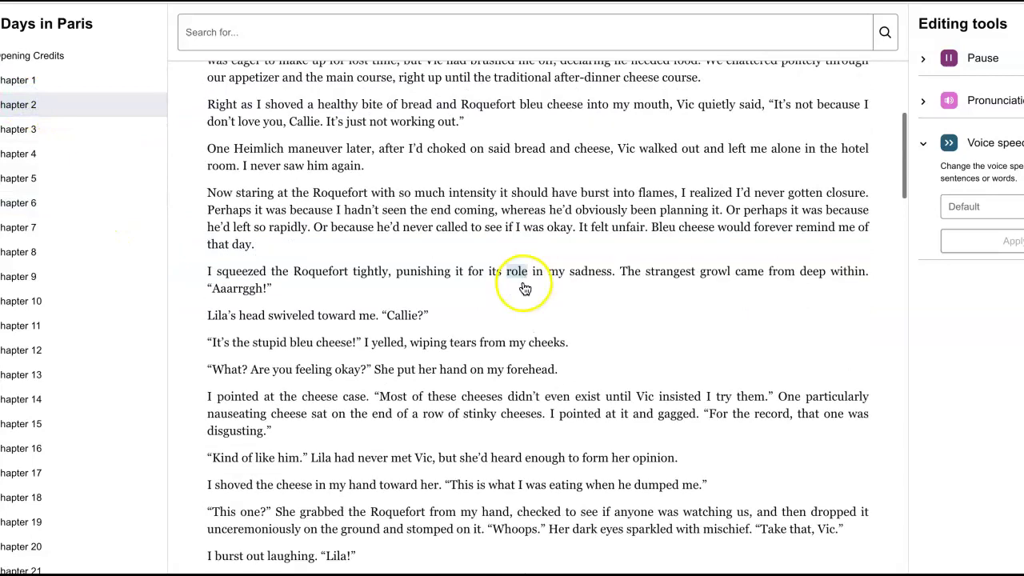
scroll(524, 288, "down", 5)
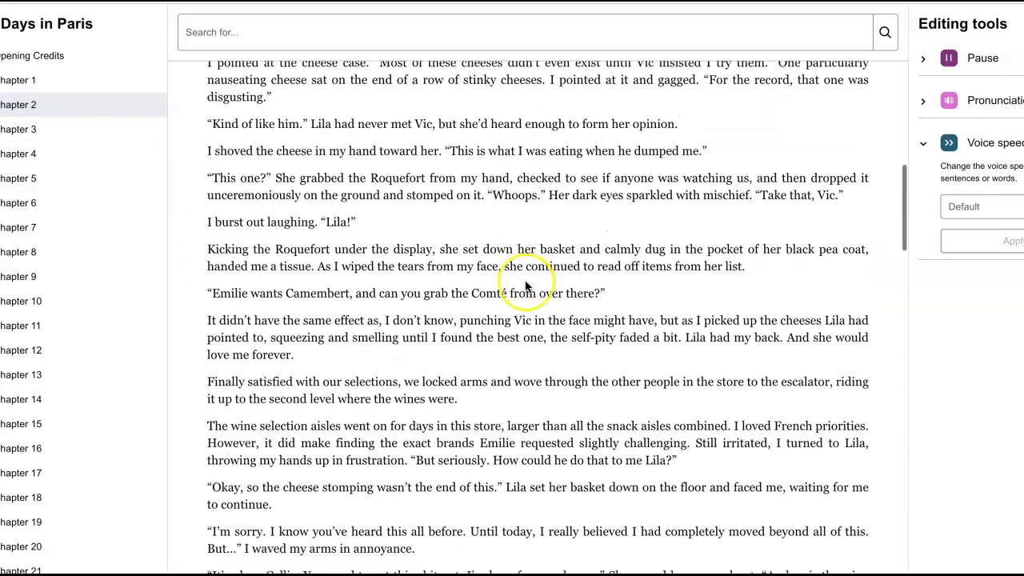
scroll(527, 284, "down", 7)
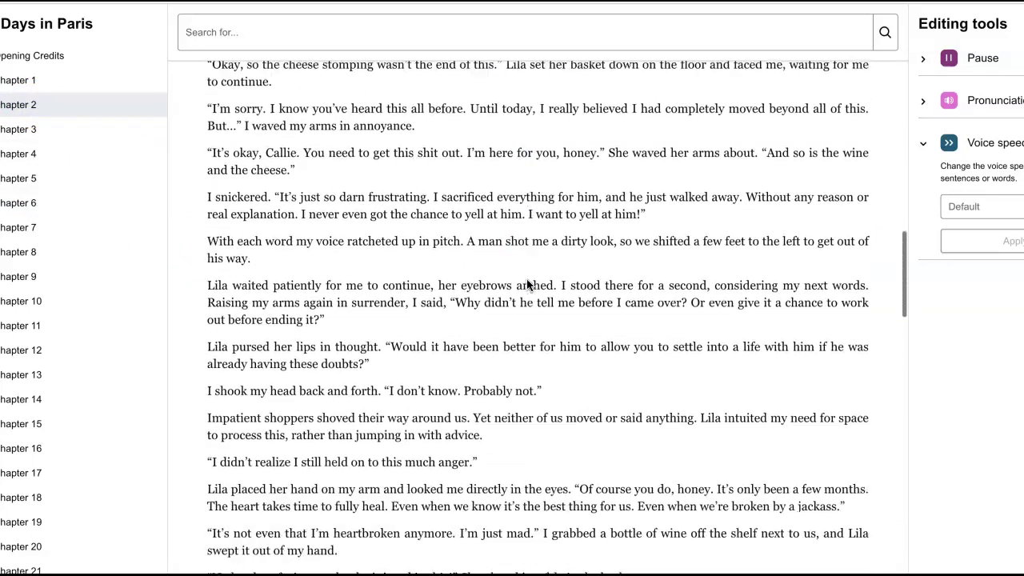
scroll(527, 284, "down", 7)
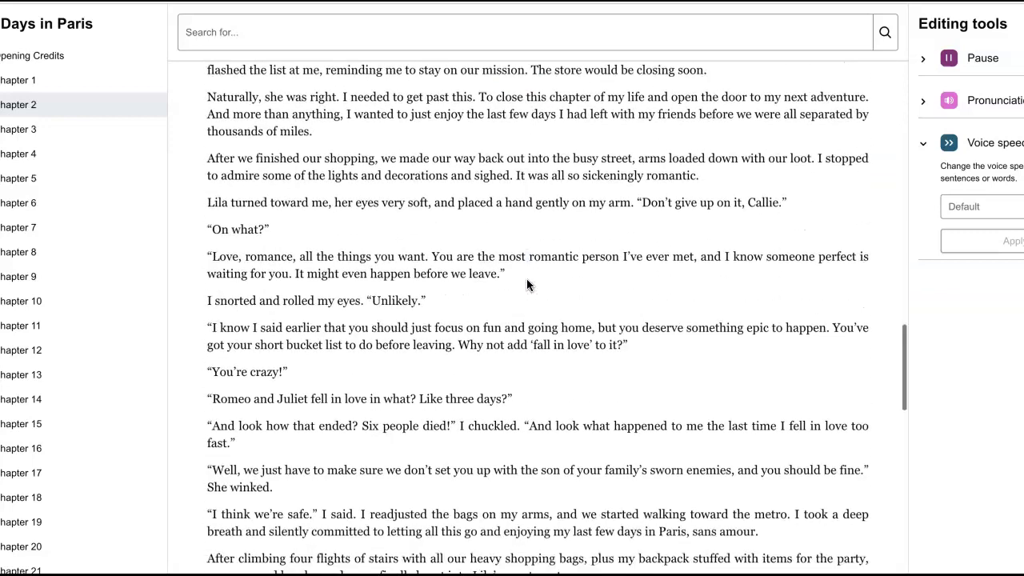
left_click(560, 296)
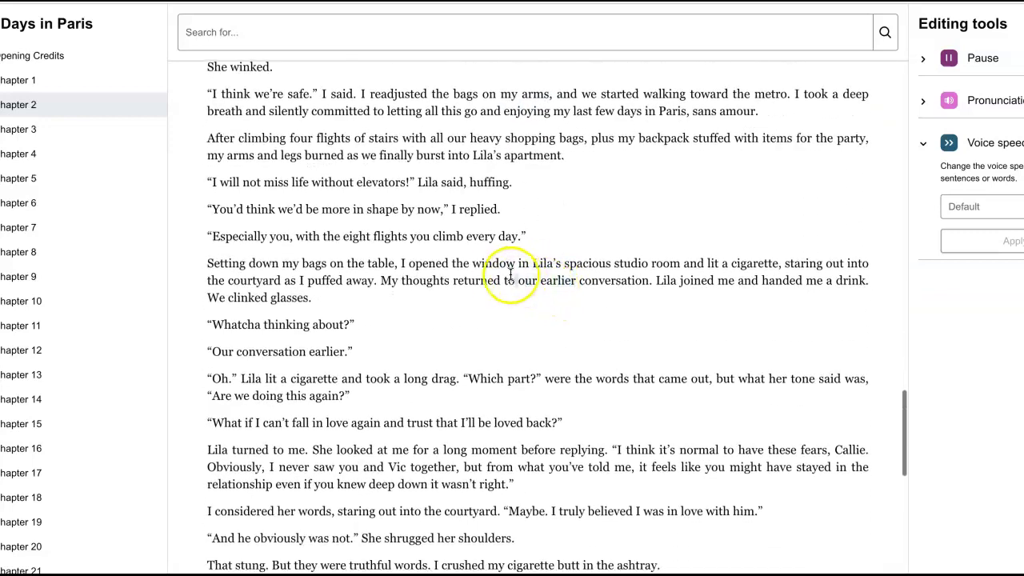
scroll(577, 318, "down", 4)
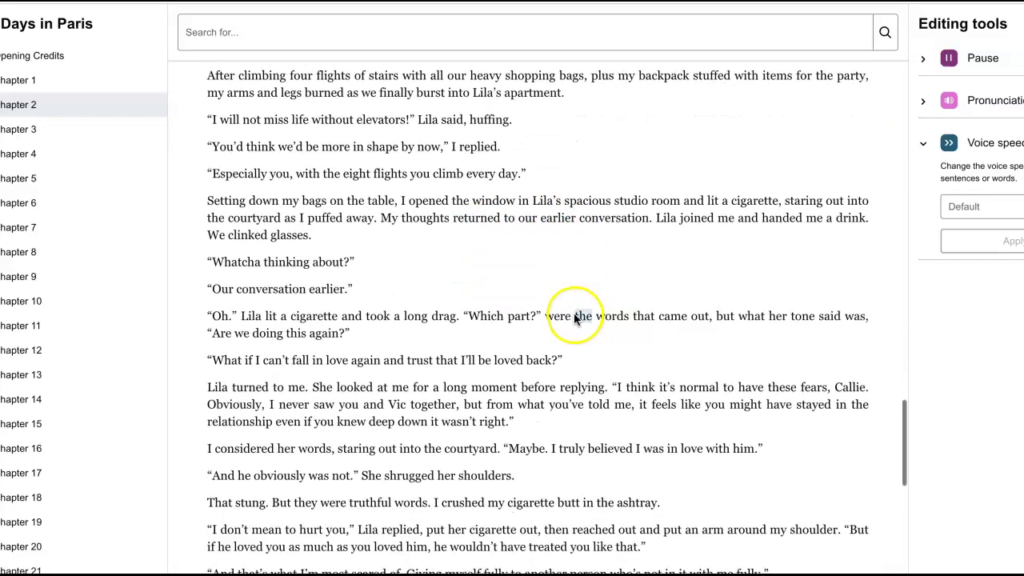
scroll(576, 318, "down", 9)
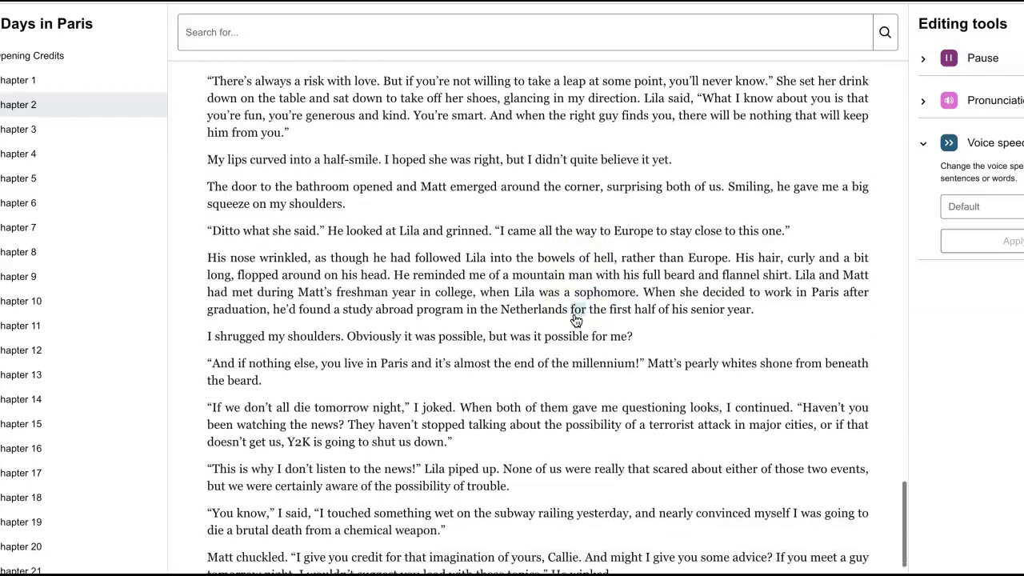
Step: Open Chapter 3 and look through its text
left_click(22, 128)
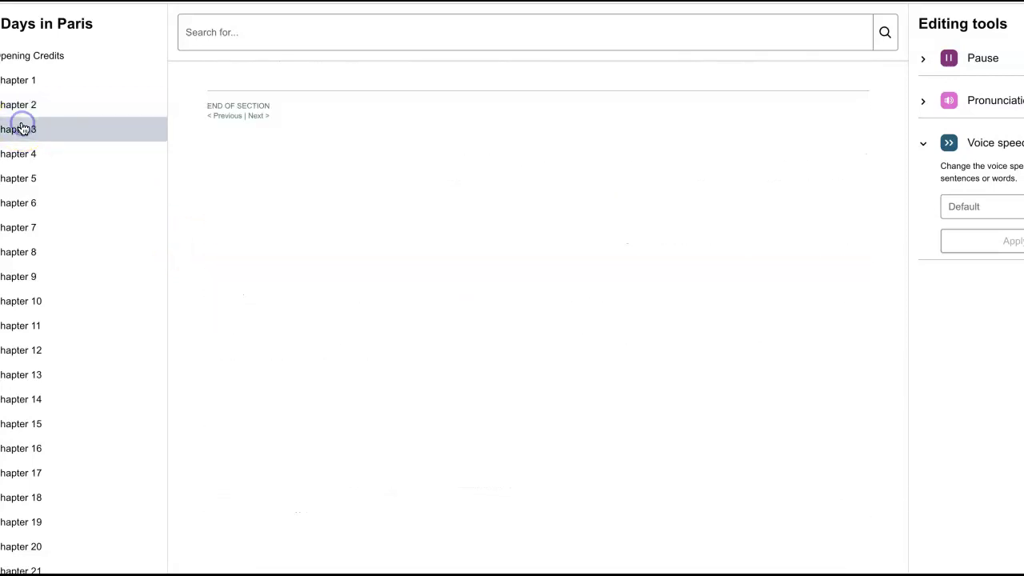
scroll(427, 304, "down", 7)
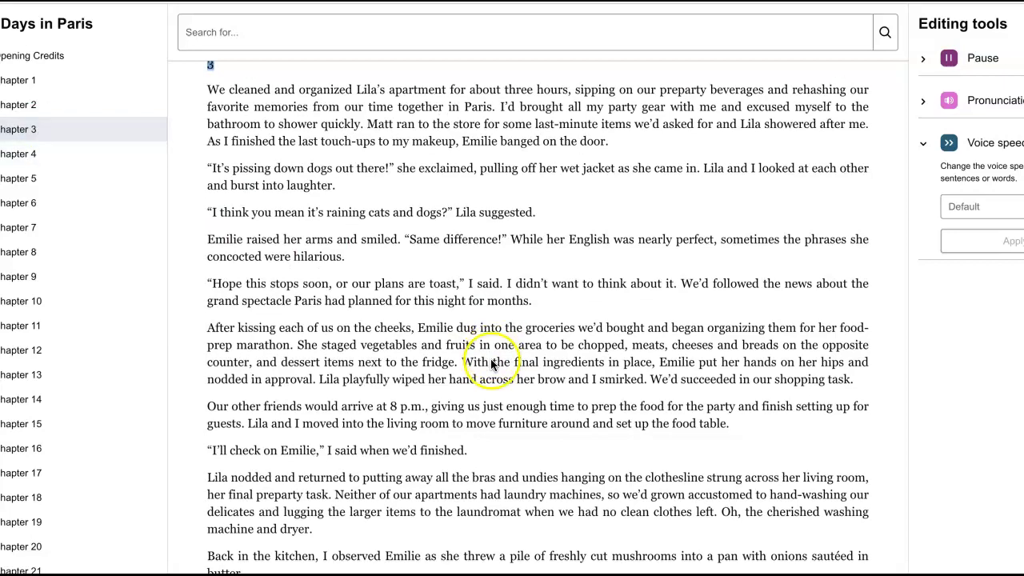
scroll(486, 362, "down", 10)
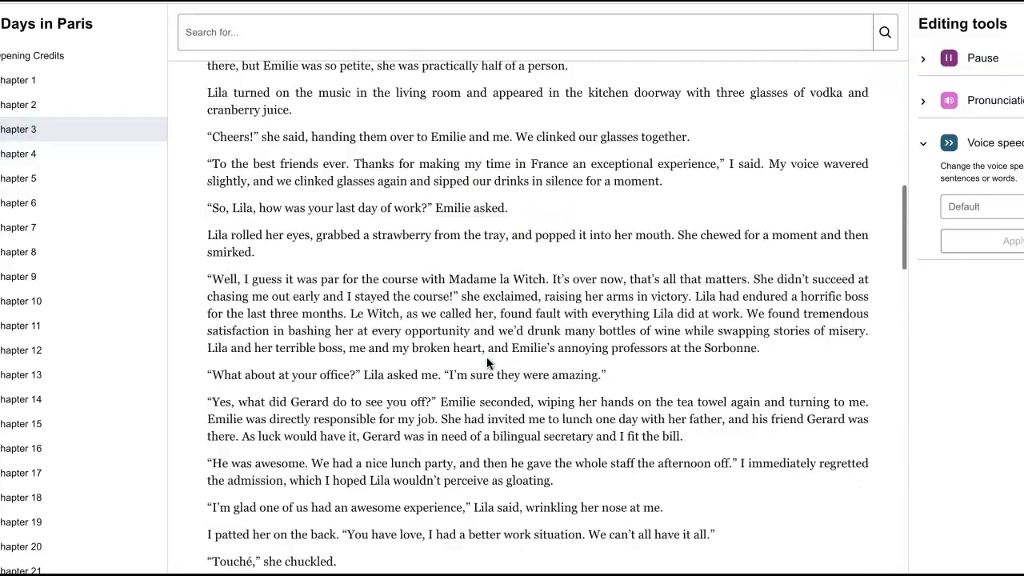
scroll(486, 362, "down", 1)
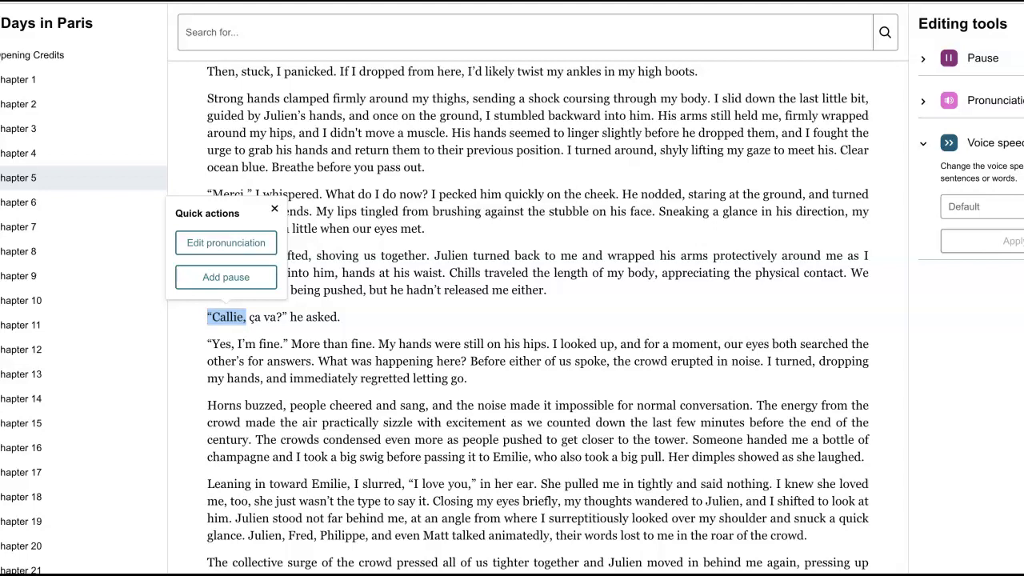
Step: Dismiss the quick actions at the “ça va?” line in Chapter 5 and examine the surrounding passage
key("Escape")
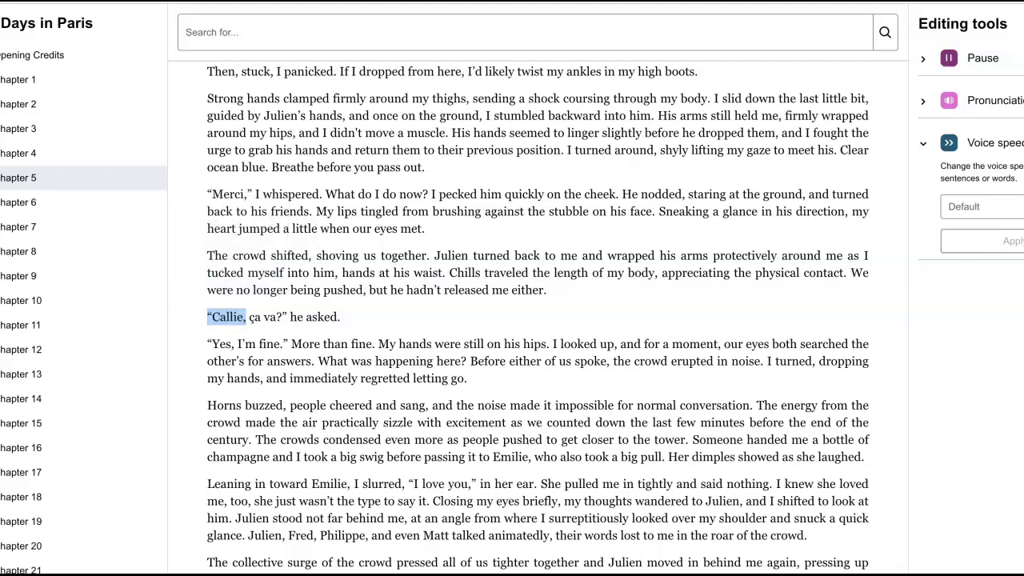
scroll(557, 317, "up", 1)
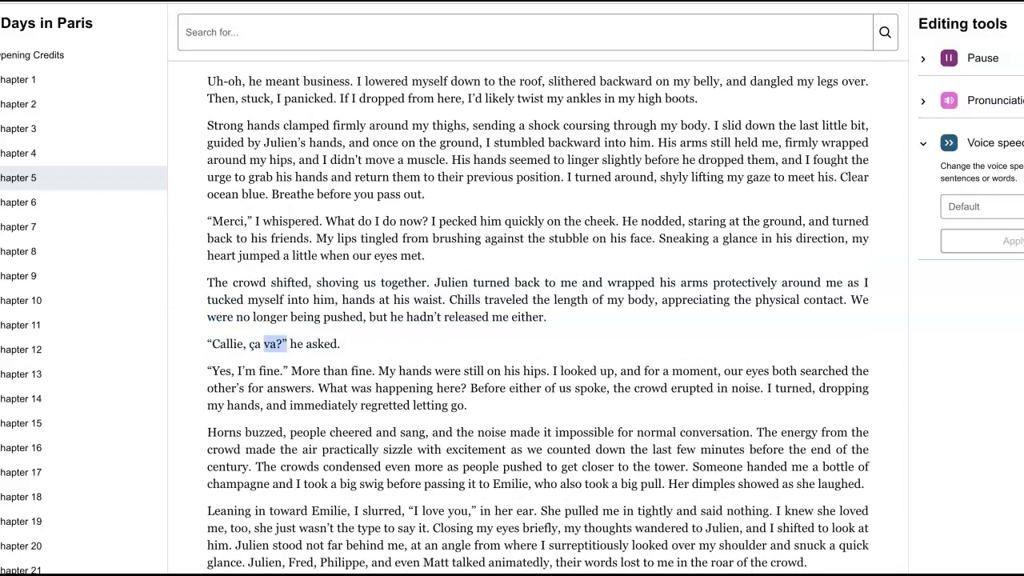
scroll(212, 317, "down", 1)
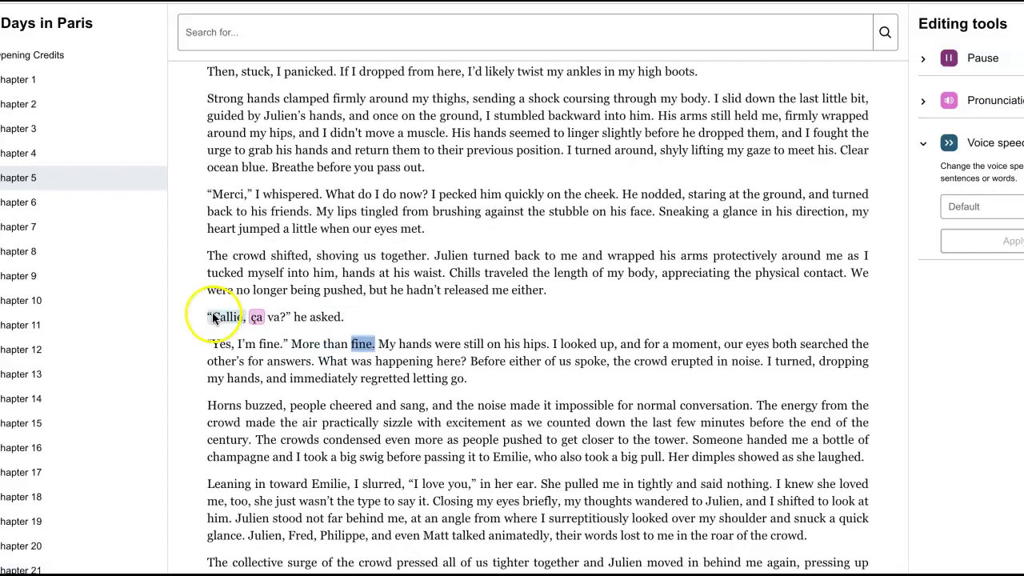
Step: Apply the “sah” pronunciation of “ça” to all instances and play back the “ça va?” line
left_click(255, 319)
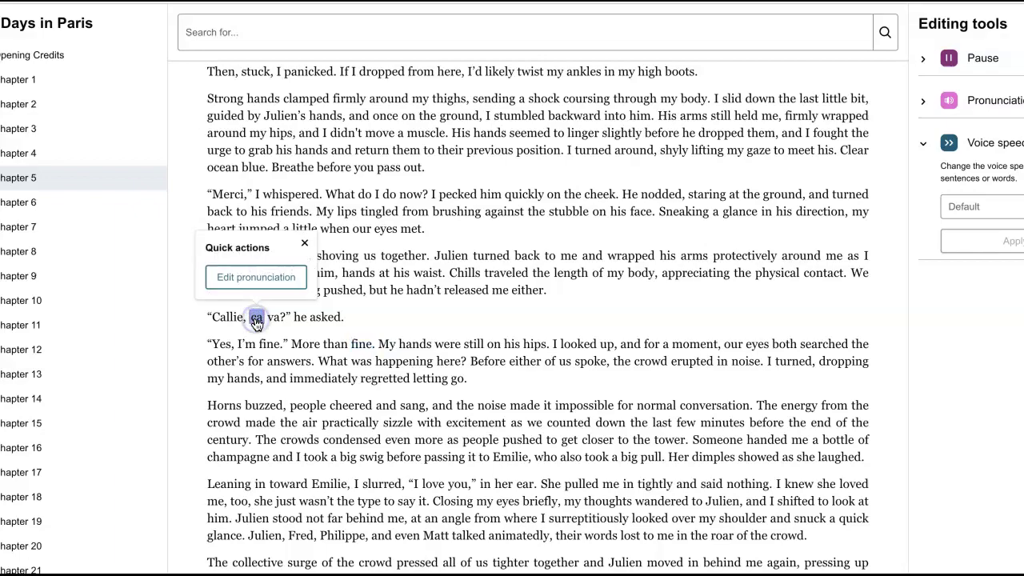
left_click(268, 277)
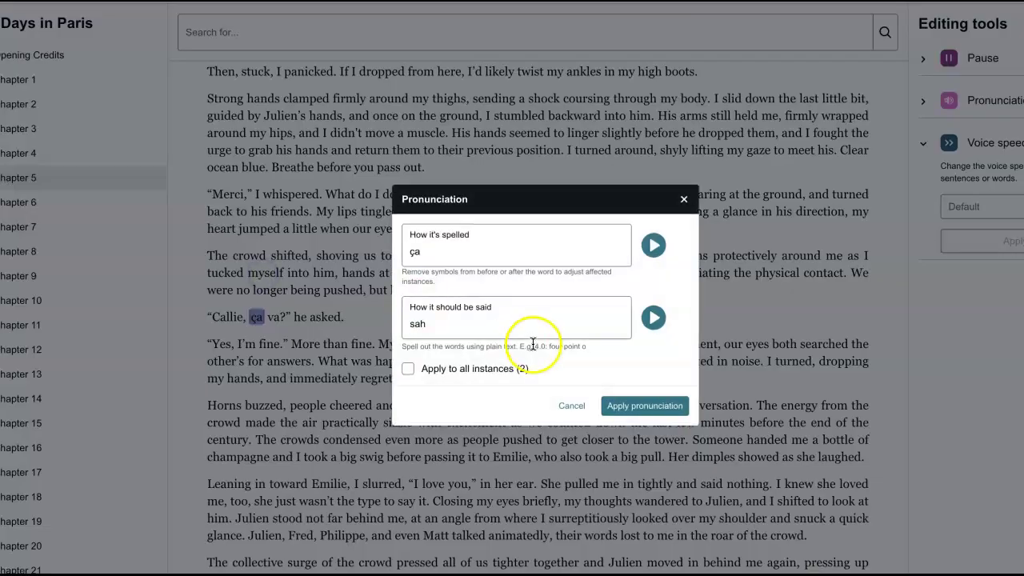
left_click(408, 369)
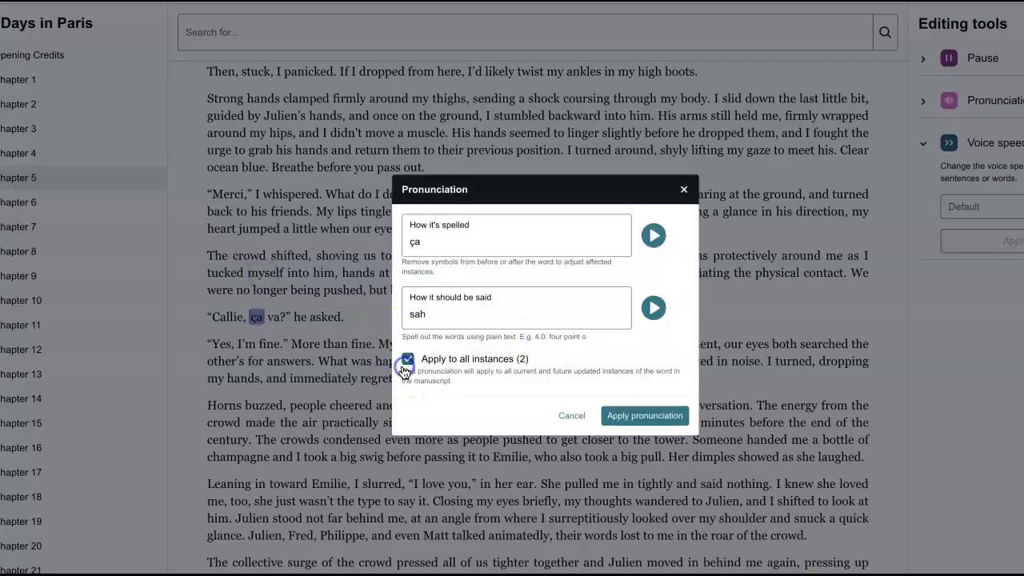
left_click(640, 415)
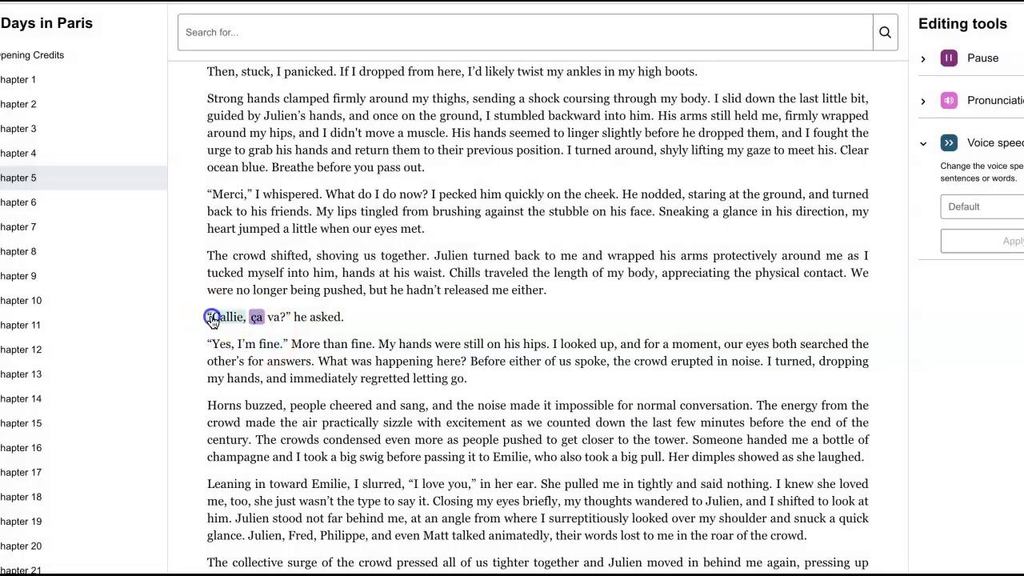
left_click(210, 320)
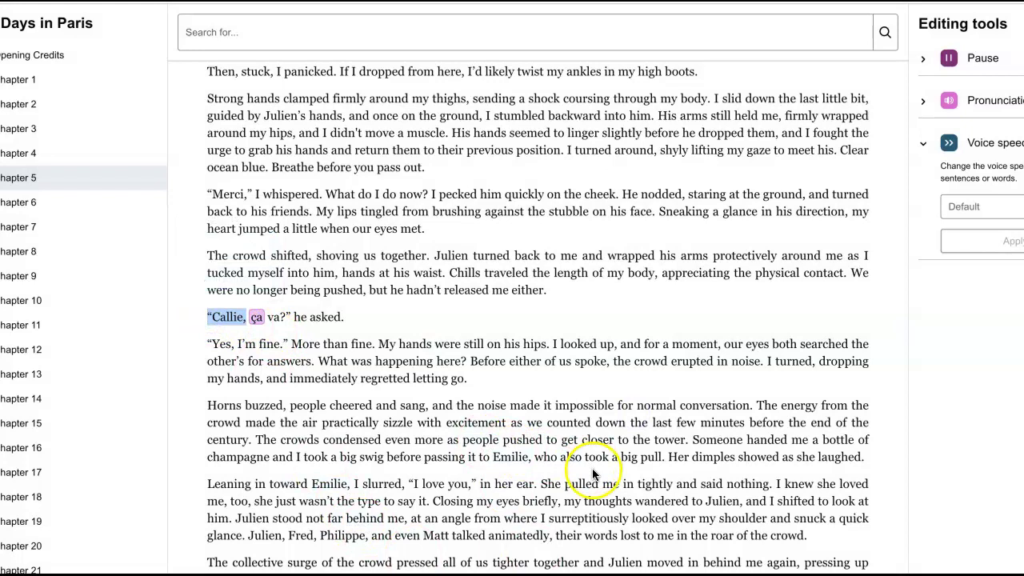
scroll(576, 496, "up", 1)
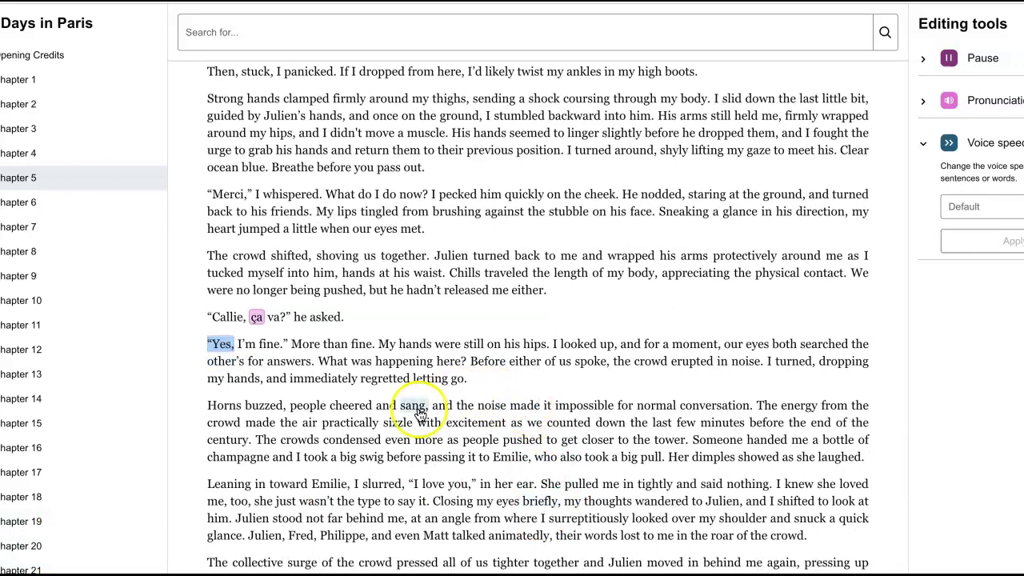
Step: Find the standalone “Bonne Année” greeting further down Chapter 5 and play back how it is spoken
scroll(422, 400, "down", 5)
scroll(420, 414, "down", 5)
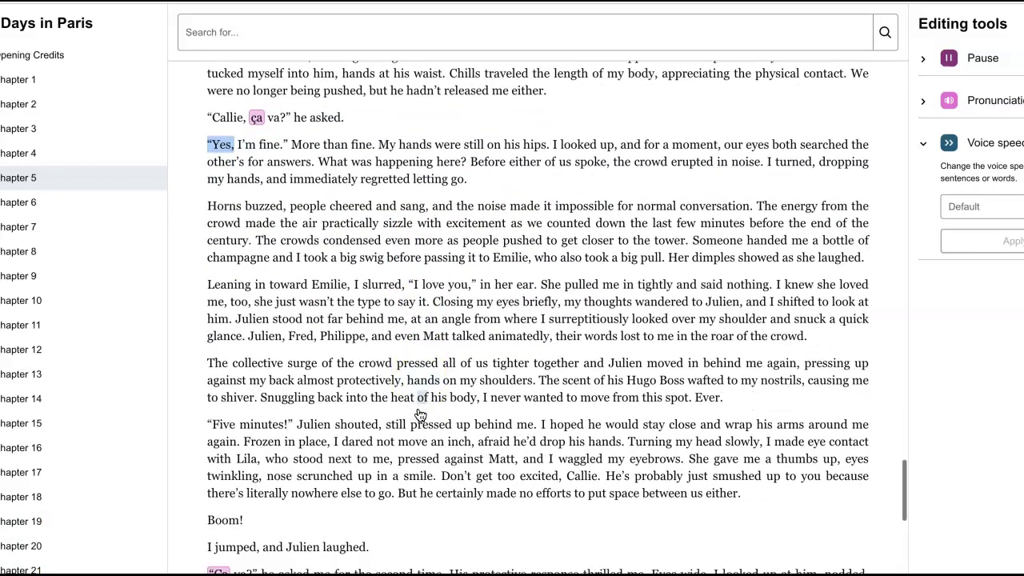
scroll(420, 414, "down", 8)
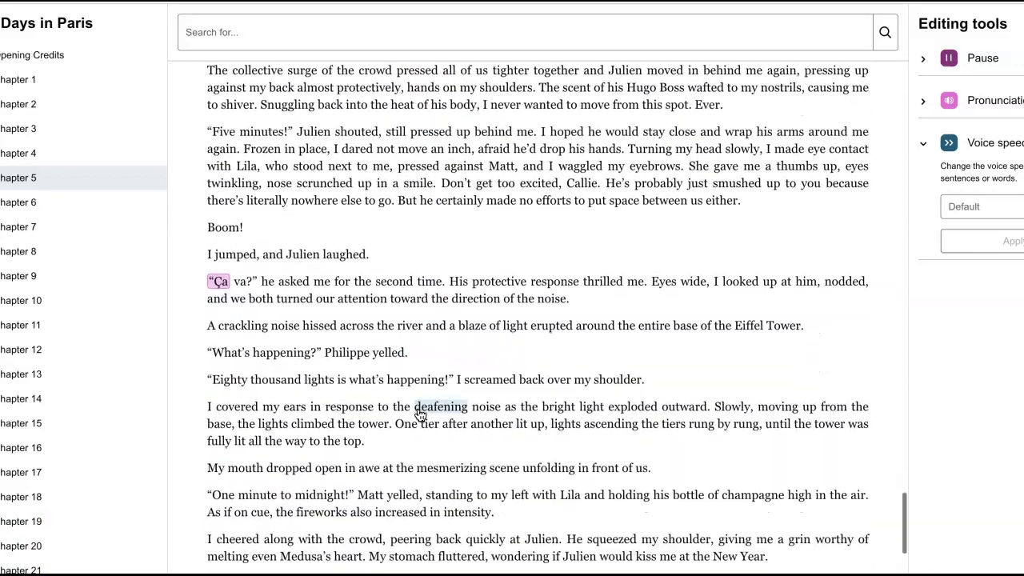
scroll(420, 414, "down", 10)
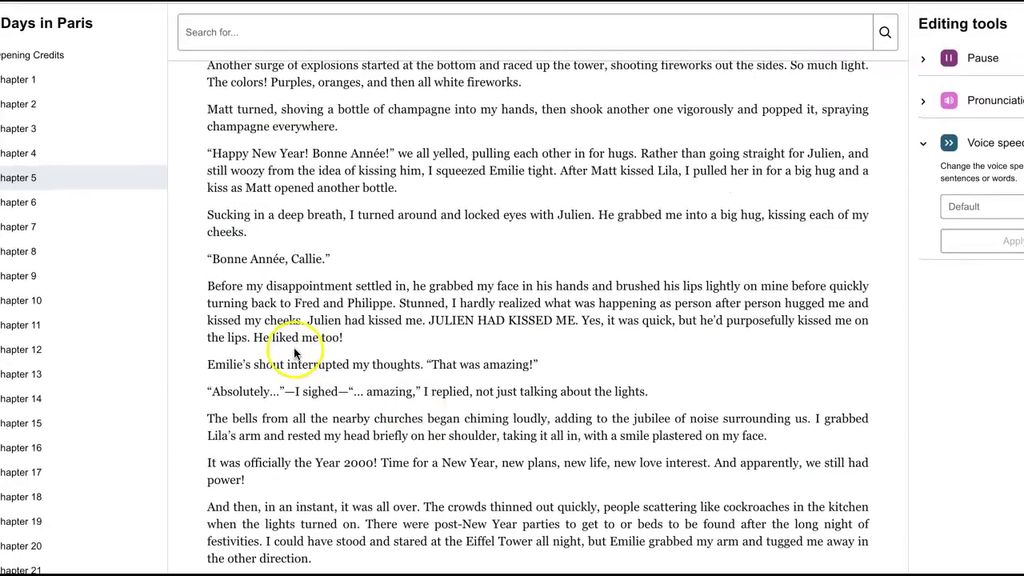
left_click_drag(214, 260, 248, 258)
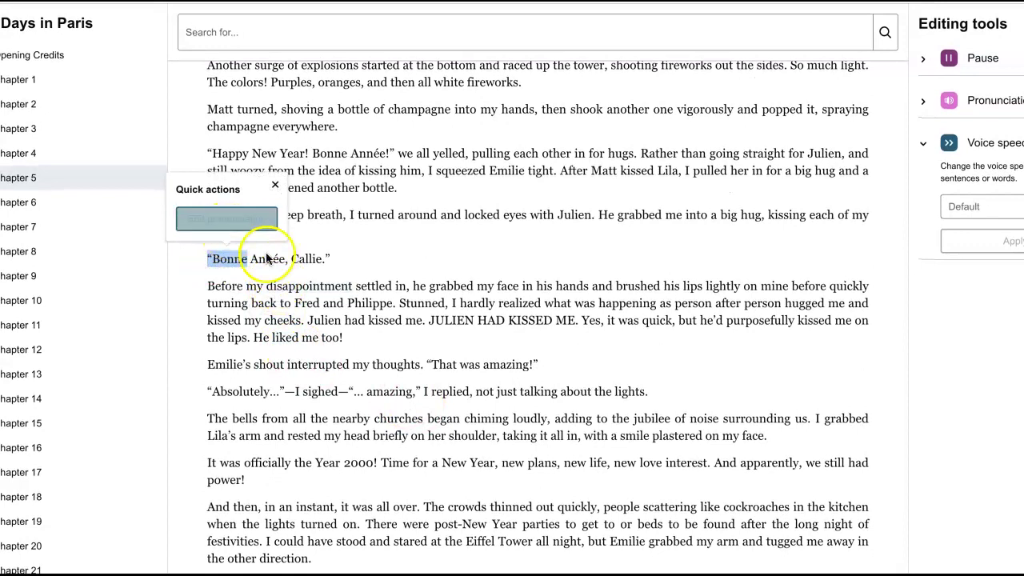
left_click_drag(537, 507, 551, 507)
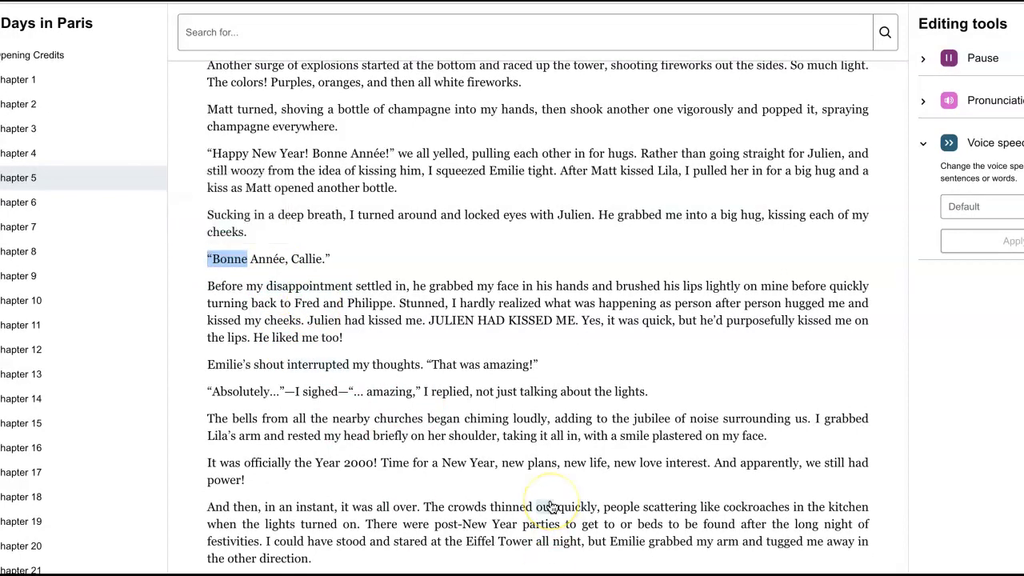
scroll(550, 507, "up", 1)
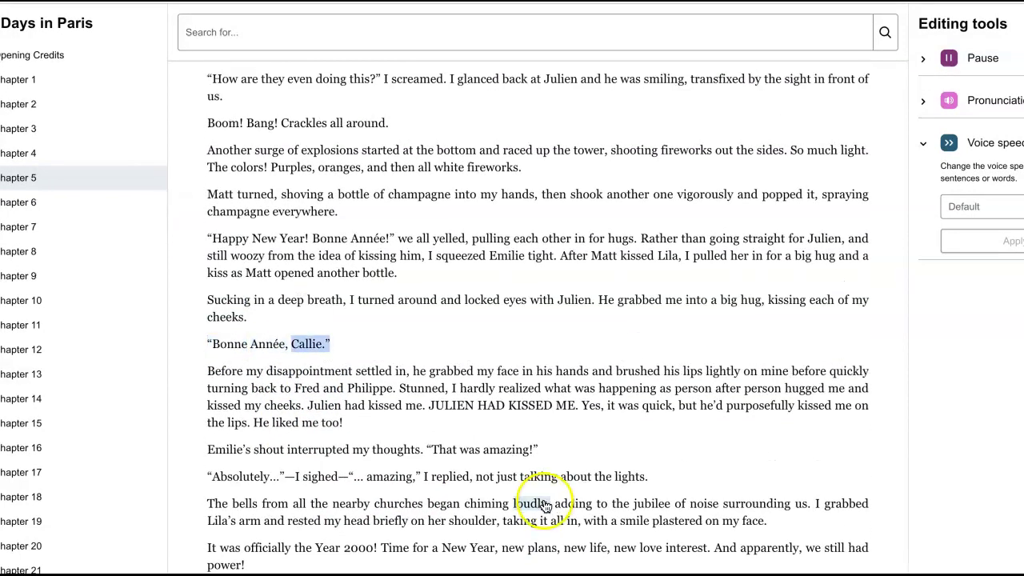
left_click(478, 477)
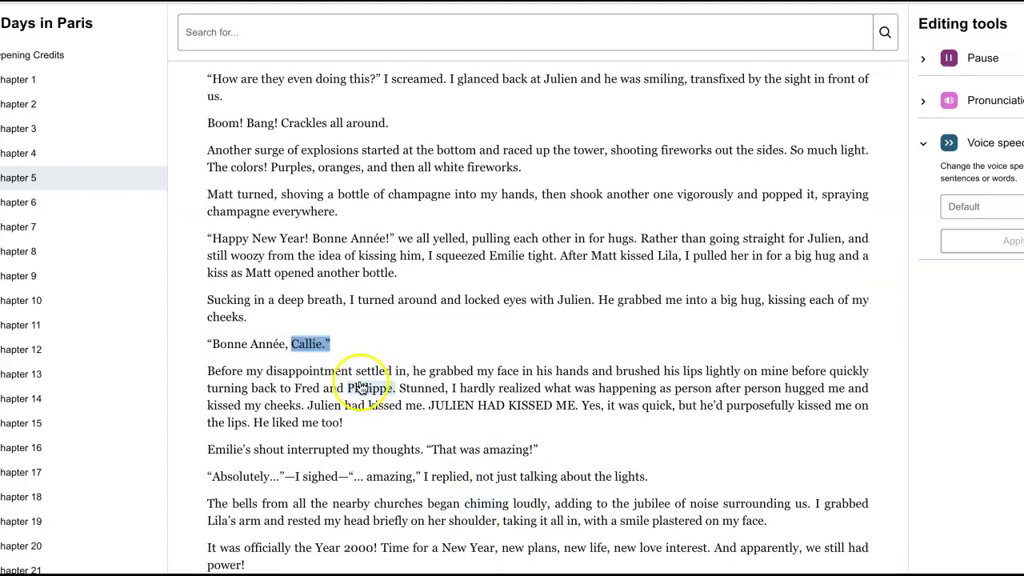
Step: Set the pronunciation of “Bonne” in the standalone greeting to “bun” and apply it to all instances
left_click(216, 346)
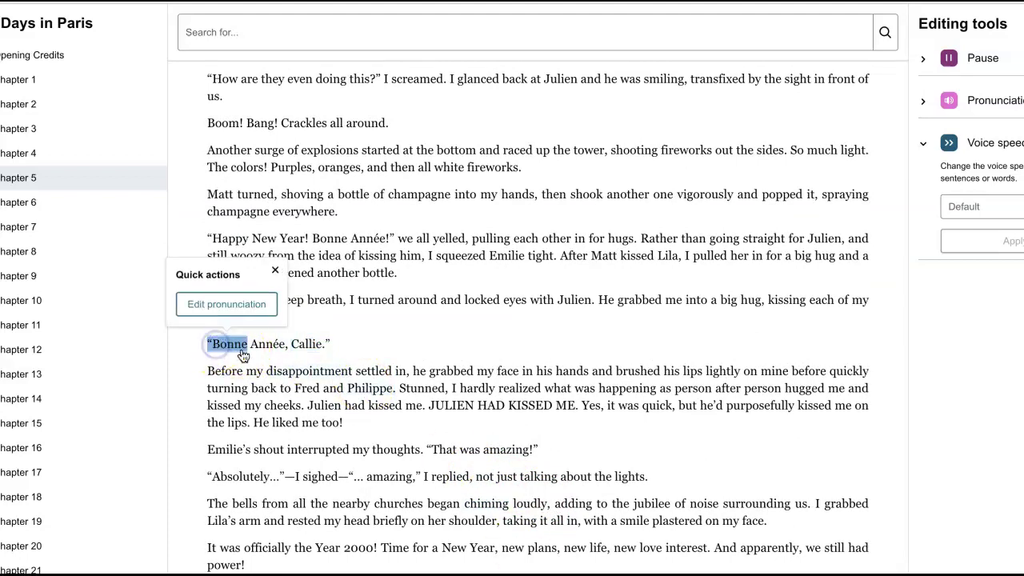
left_click(220, 306)
left_click(427, 320)
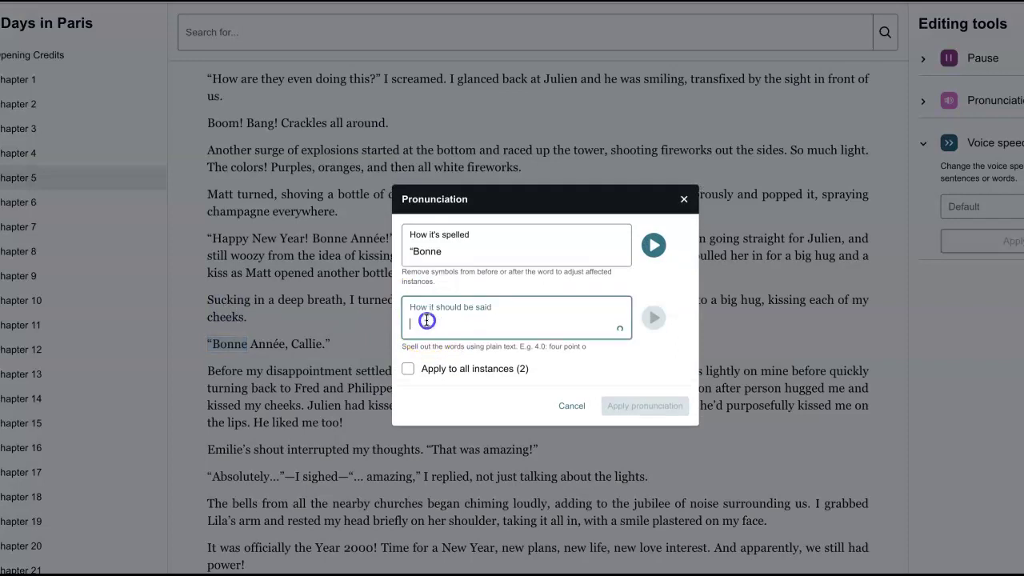
type("bun")
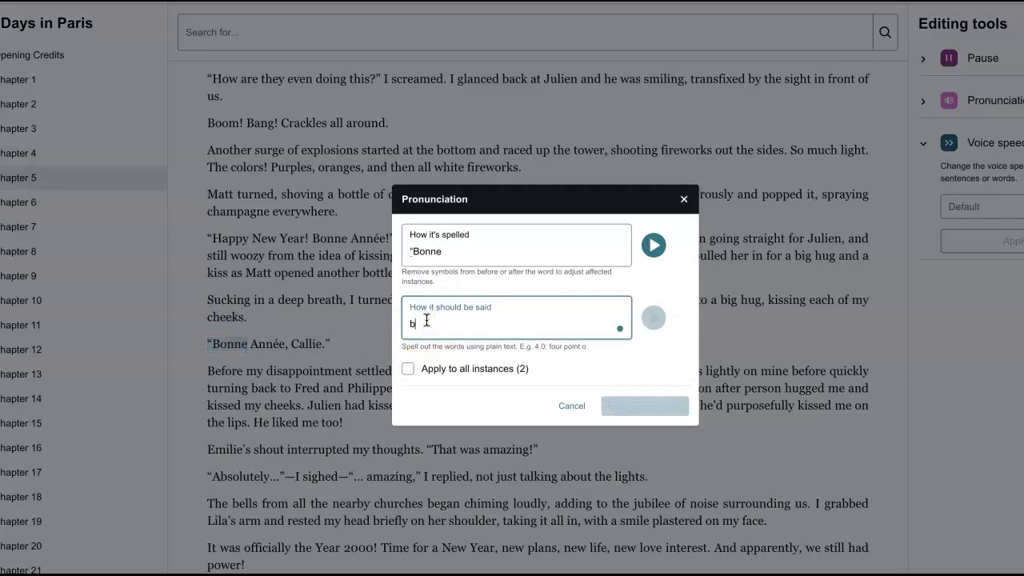
left_click(408, 369)
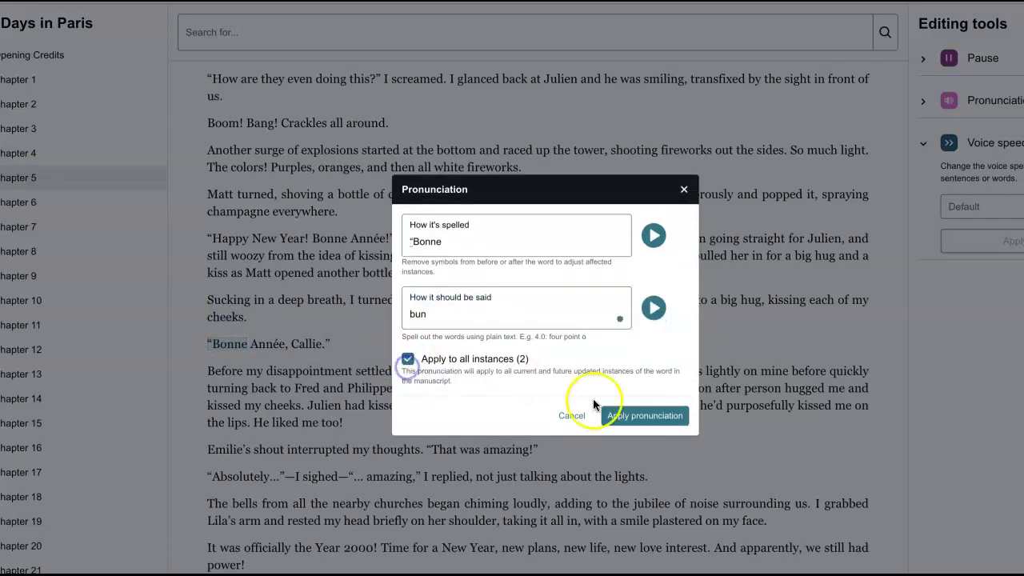
left_click(636, 415)
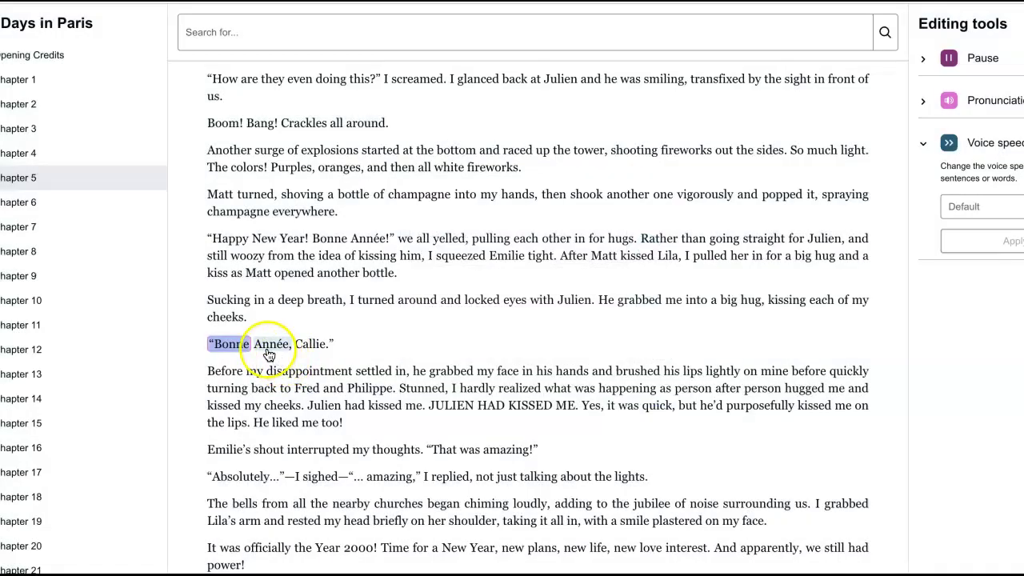
Step: Set the pronunciation of “Année,” to “ah-nay” for all instances and play back the greeting from “Bonne”
left_click(243, 271)
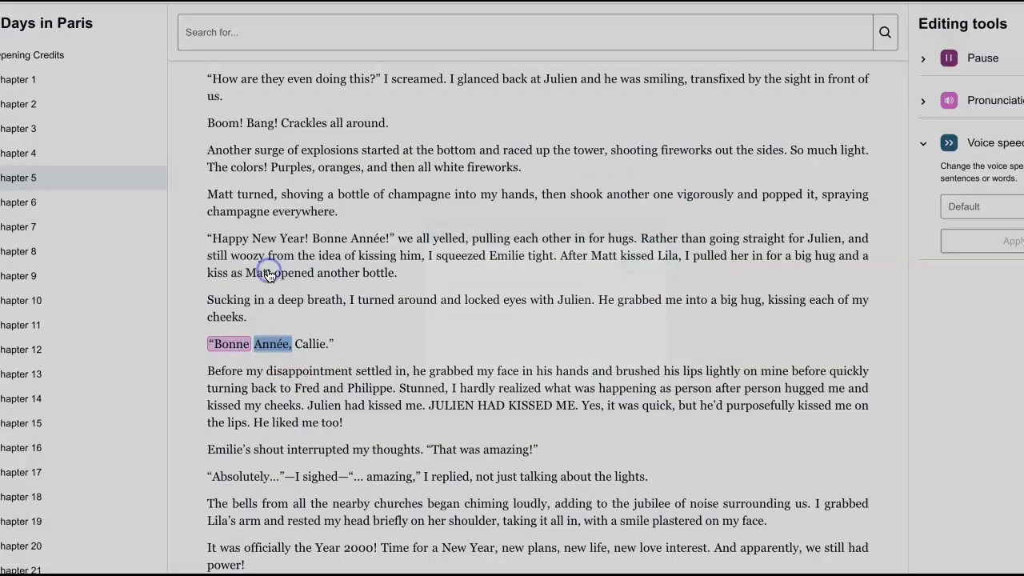
left_click(432, 318)
type("a")
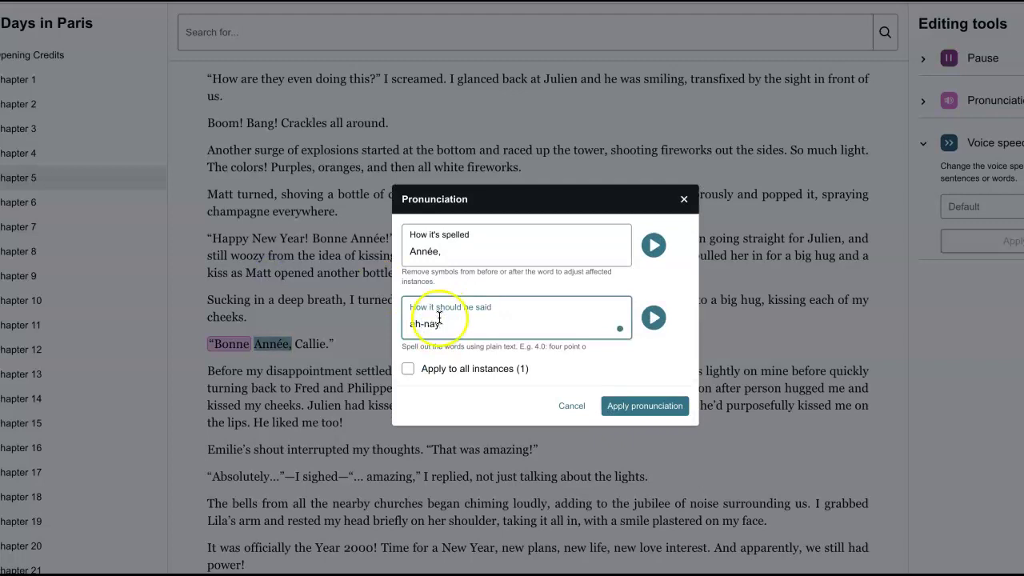
type("h-nay")
left_click(408, 368)
left_click(627, 416)
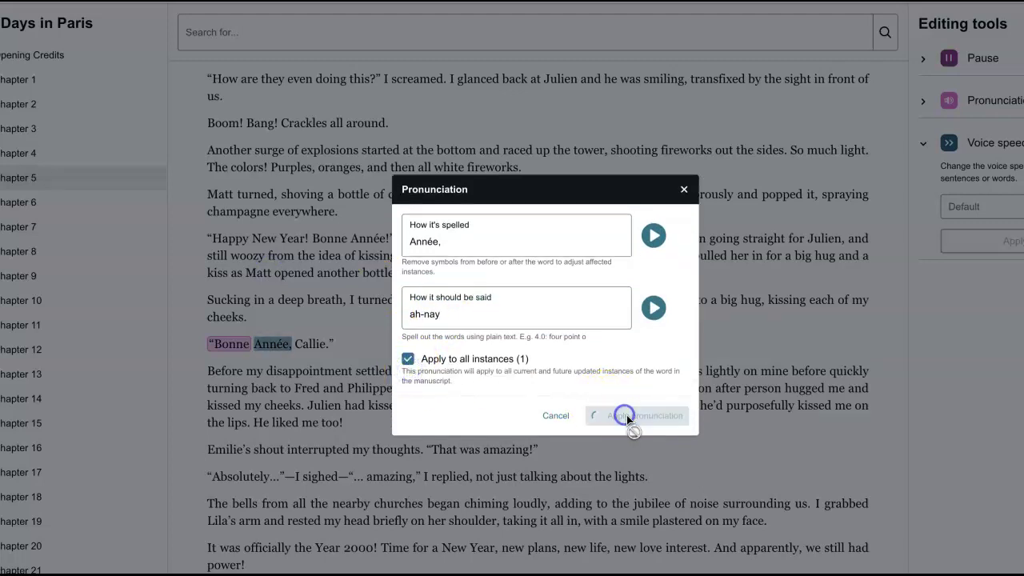
left_click(224, 346)
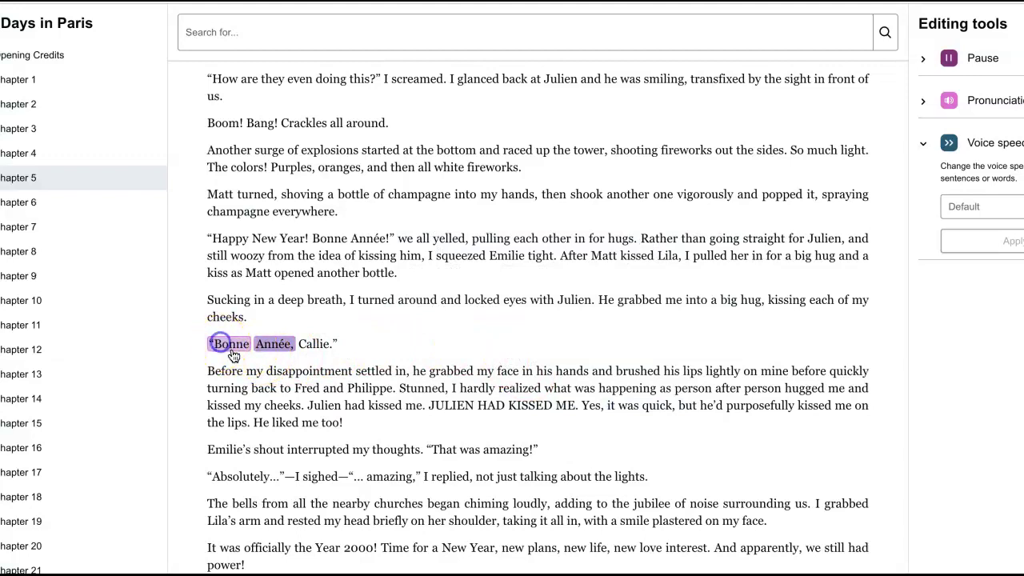
key("Escape")
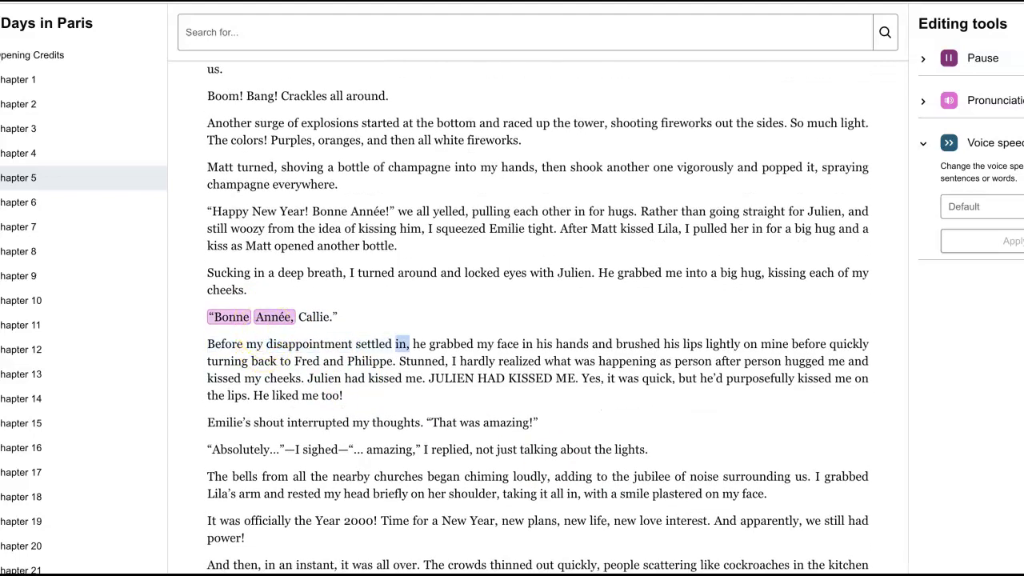
Step: Change the pronunciation of “Année,” to “uh-nay” for all instances and play back the greeting
left_click(270, 318)
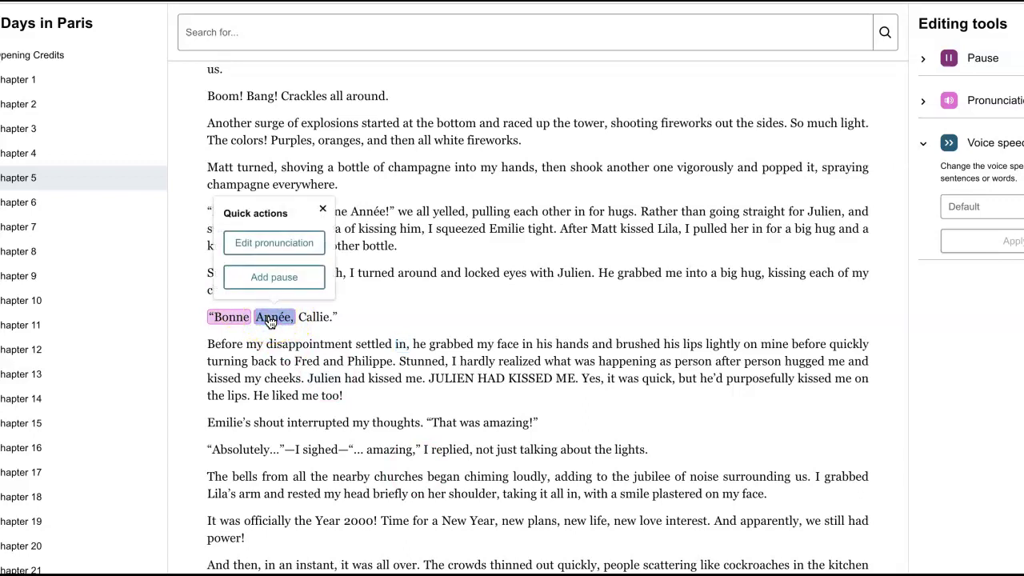
left_click(260, 243)
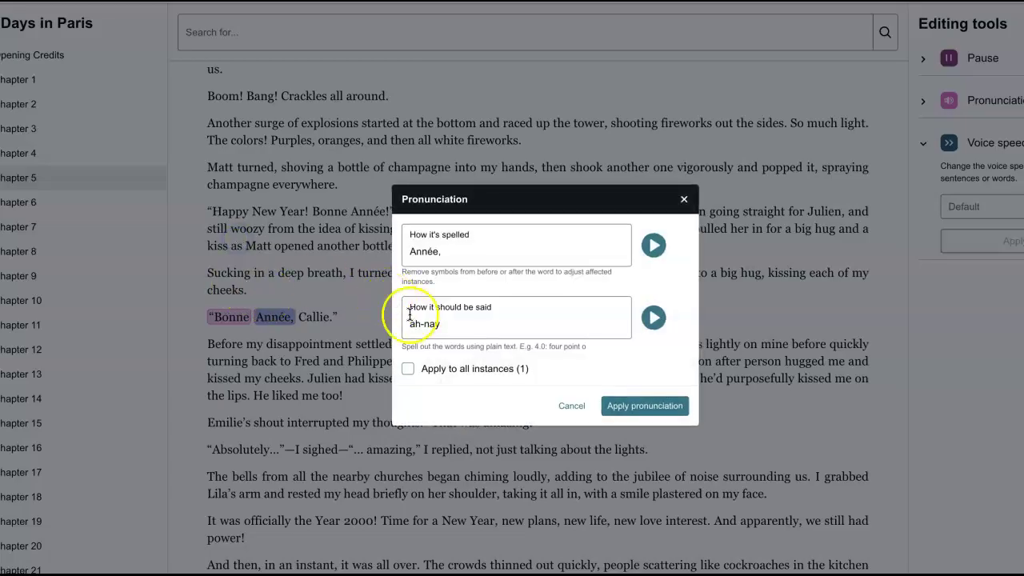
left_click_drag(440, 324, 410, 324)
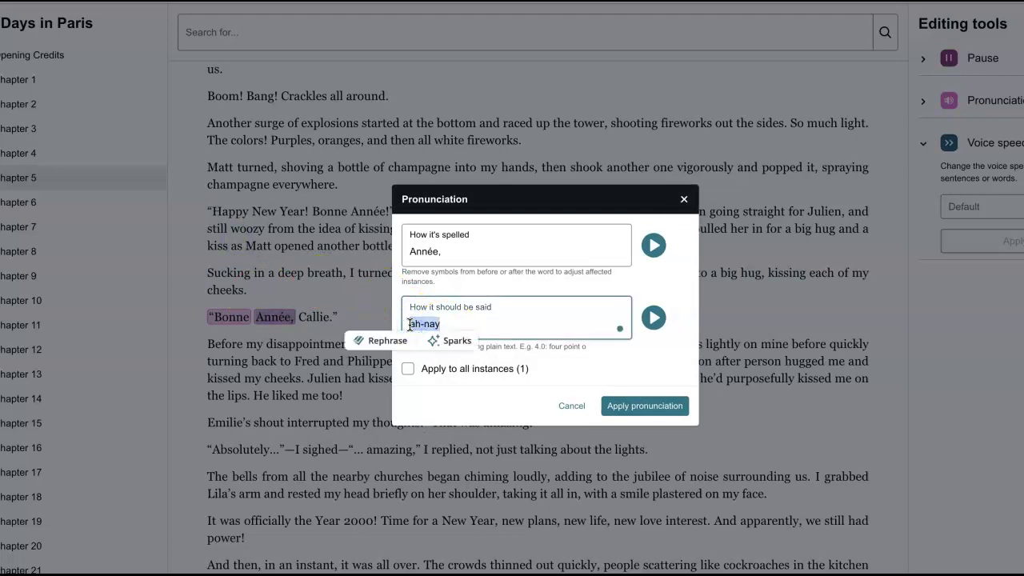
type("uh")
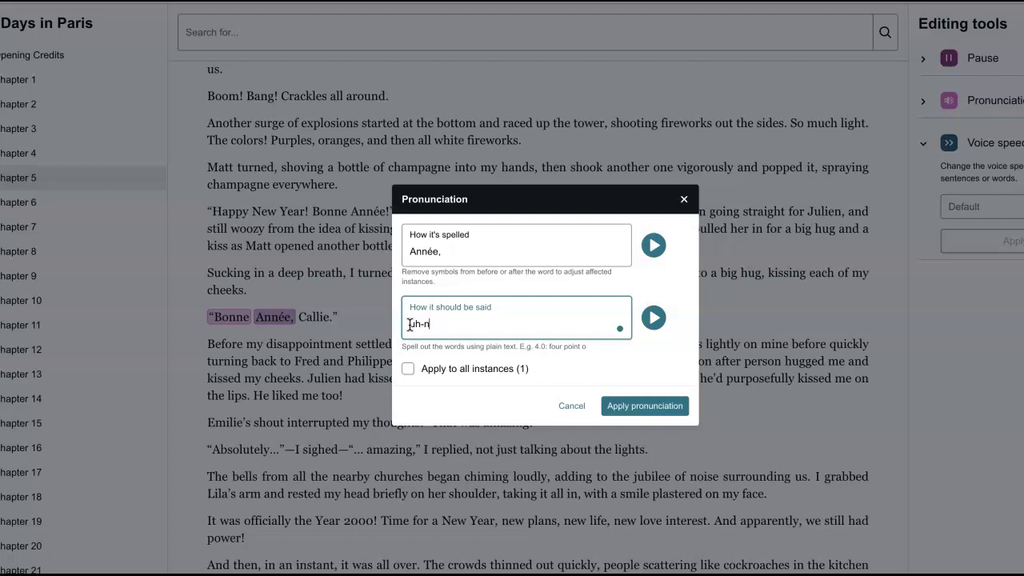
left_click(408, 370)
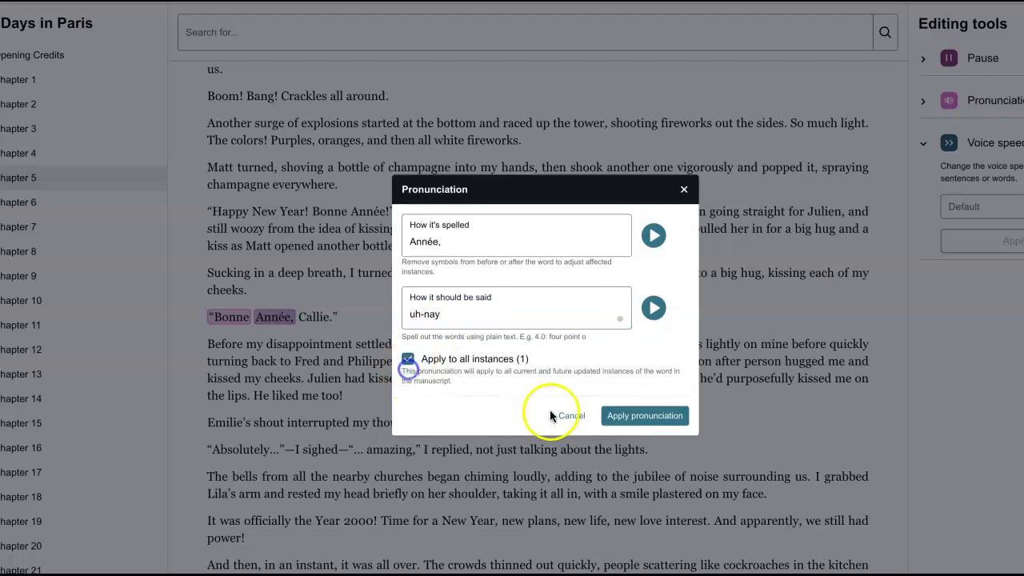
left_click(624, 418)
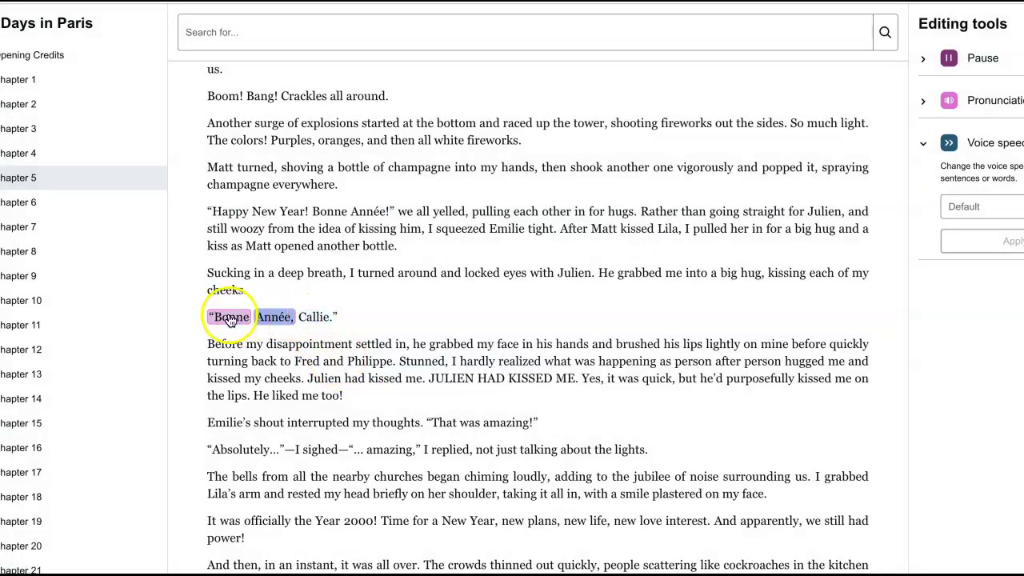
left_click(264, 292)
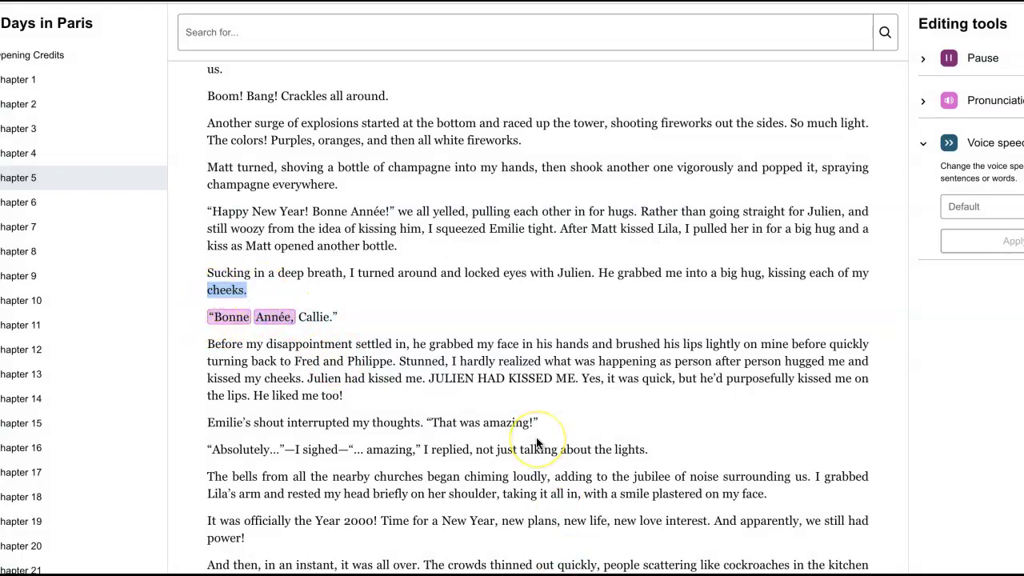
Step: Listen through the passage around both “Bonne Année” greetings, including the “Happy New Year!” line, to check the spoken French
scroll(538, 443, "up", 1)
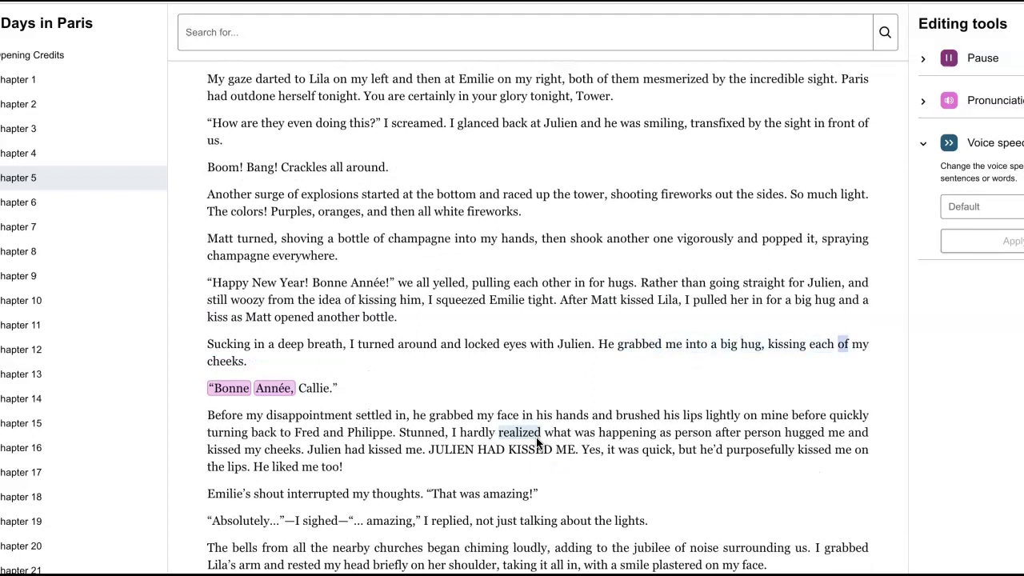
scroll(537, 442, "down", 1)
scroll(536, 437, "down", 1)
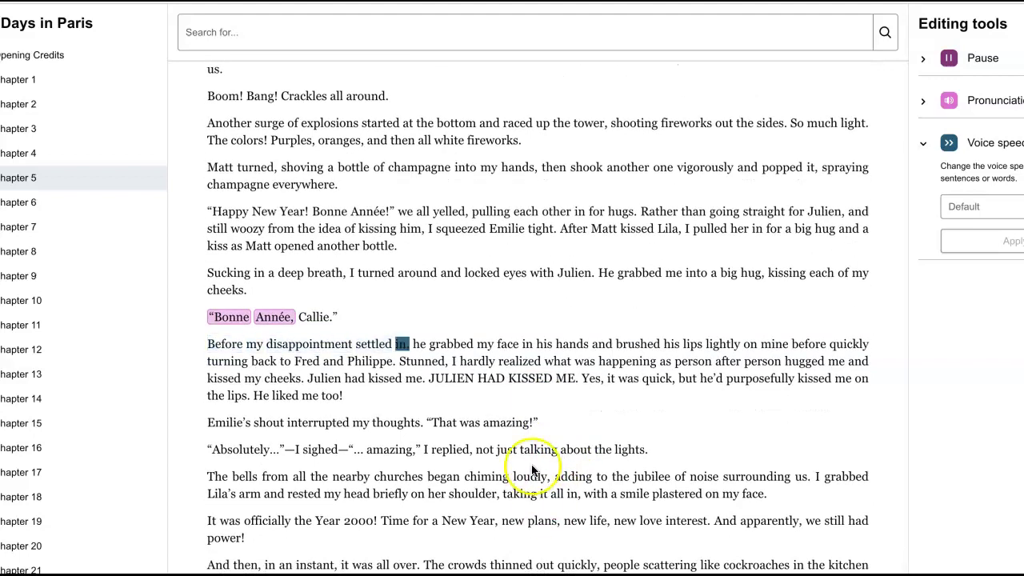
scroll(456, 404, "down", 2)
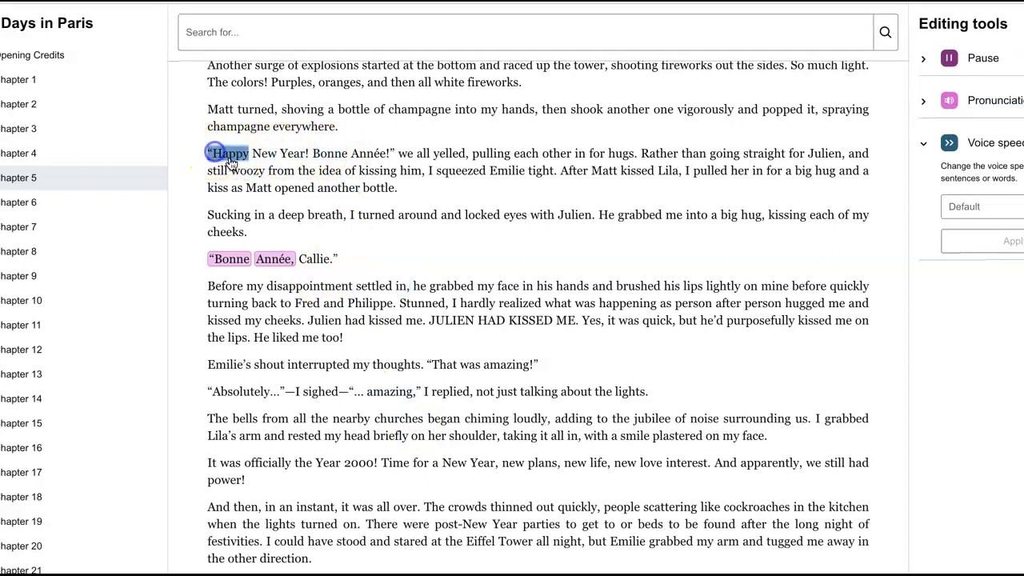
scroll(528, 350, "up", 1)
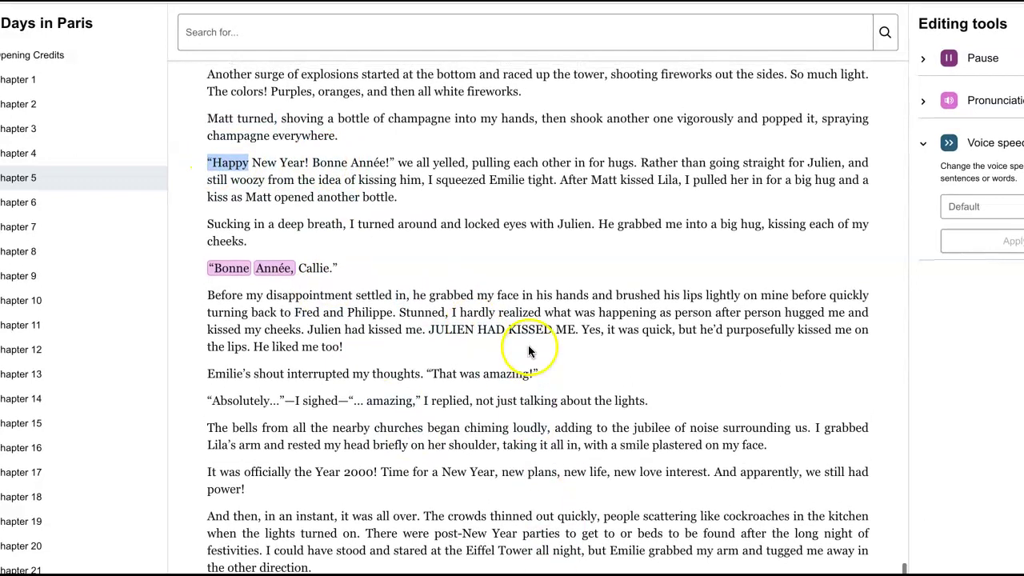
scroll(528, 344, "down", 1)
scroll(528, 350, "up", 2)
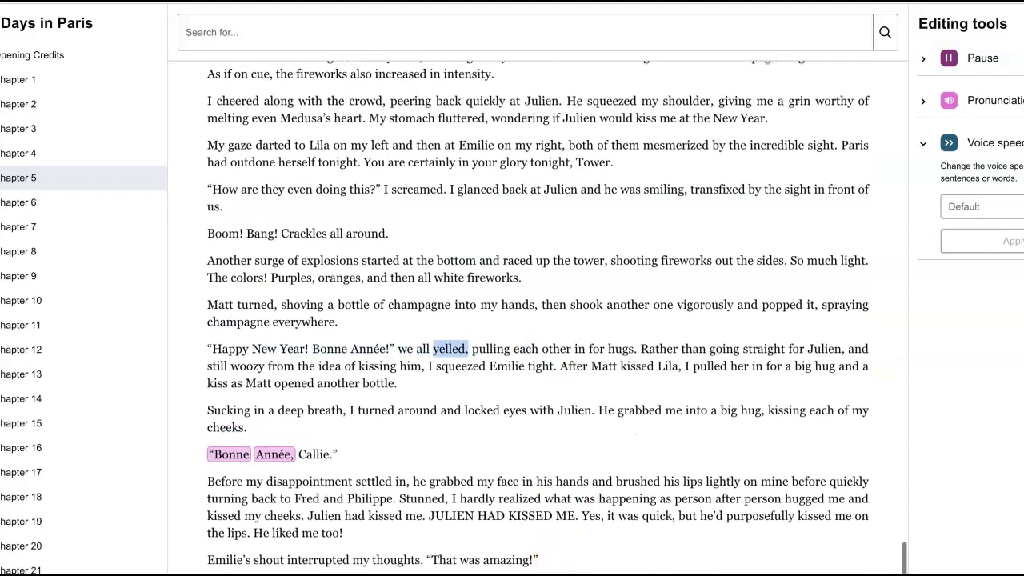
Step: Search the book for “pain” and go to the Chapter 1 result containing “pain au chocolat”
left_click(329, 344)
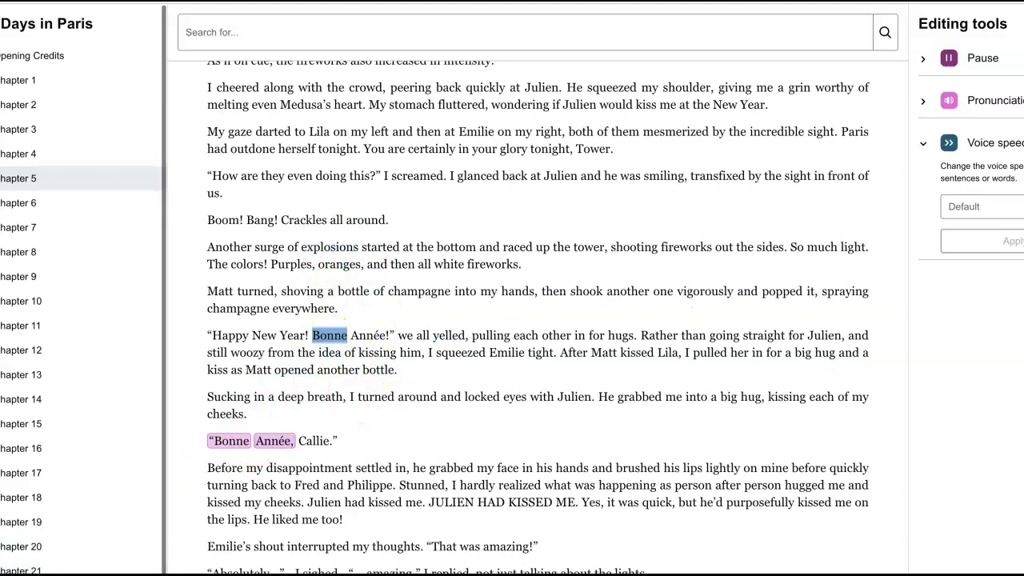
scroll(487, 384, "down", 1)
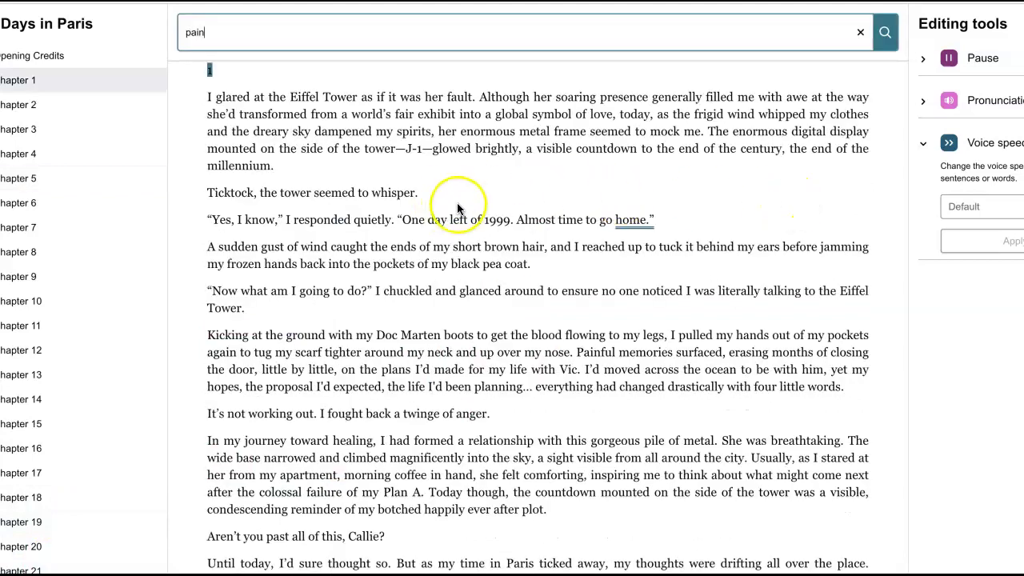
scroll(457, 208, "up", 1)
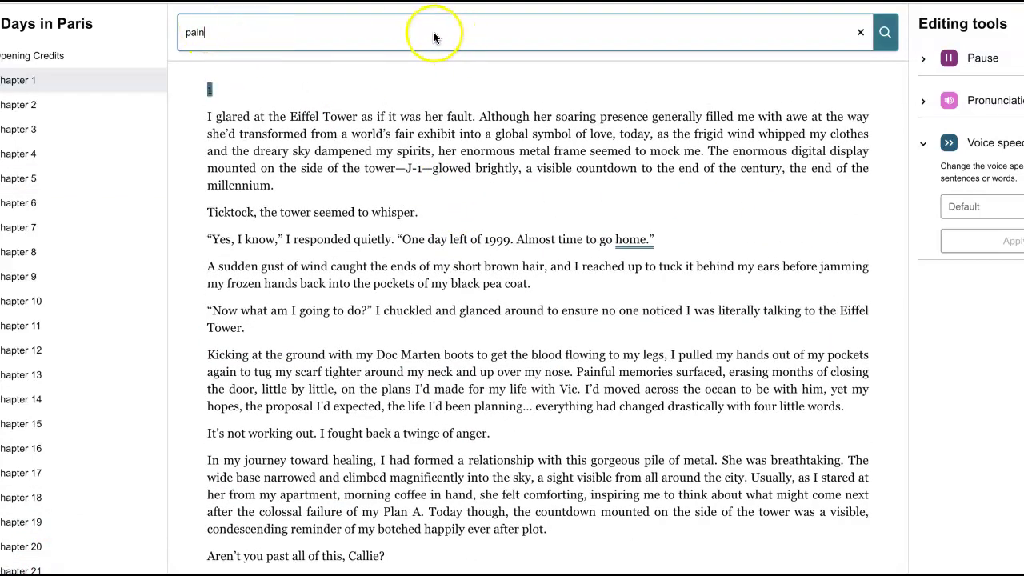
left_click(887, 33)
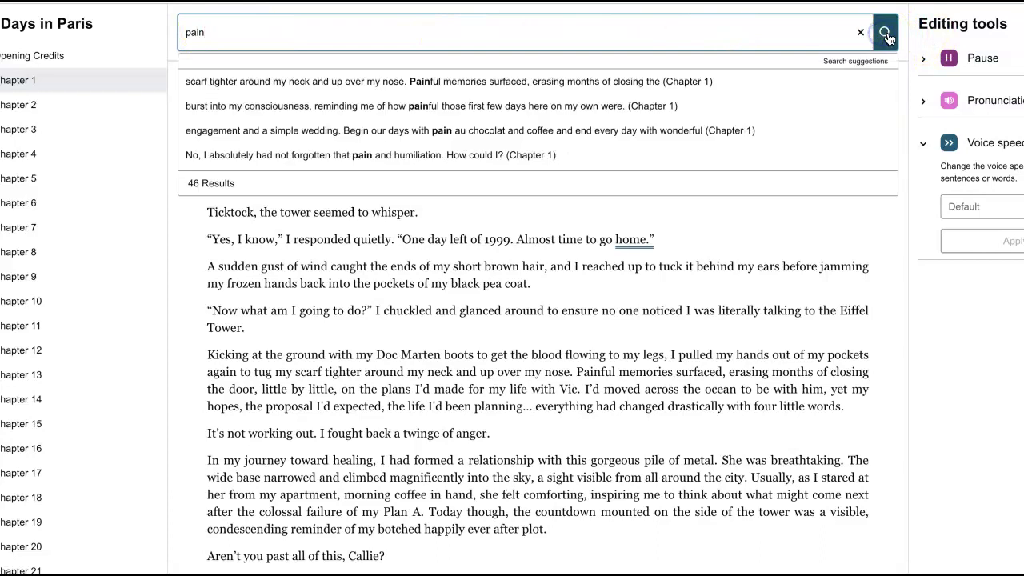
left_click(468, 135)
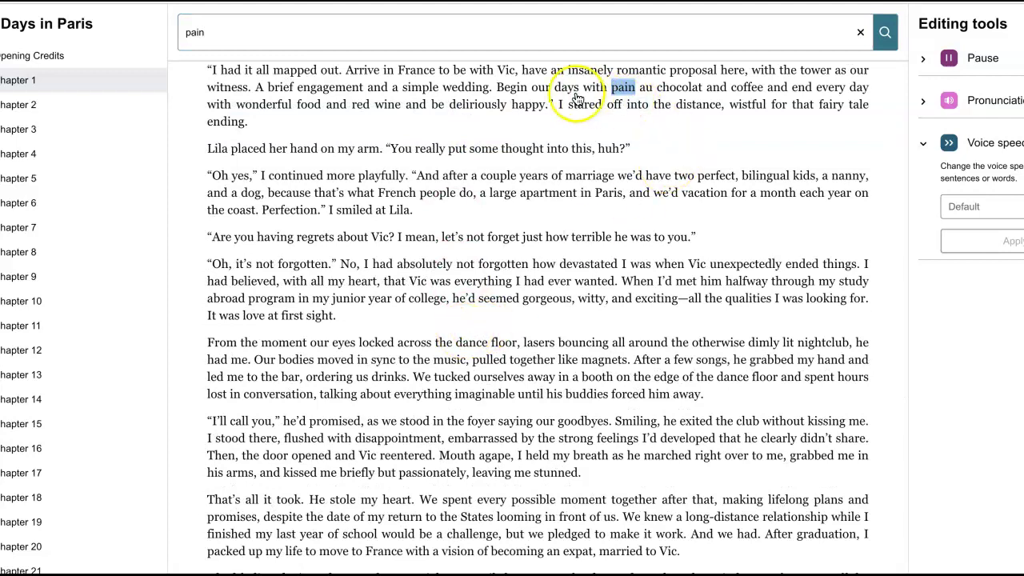
Step: Play back the Chapter 1 sentence from “Begin our days” to hear how “pain au chocolat” is spoken
double_click(506, 88)
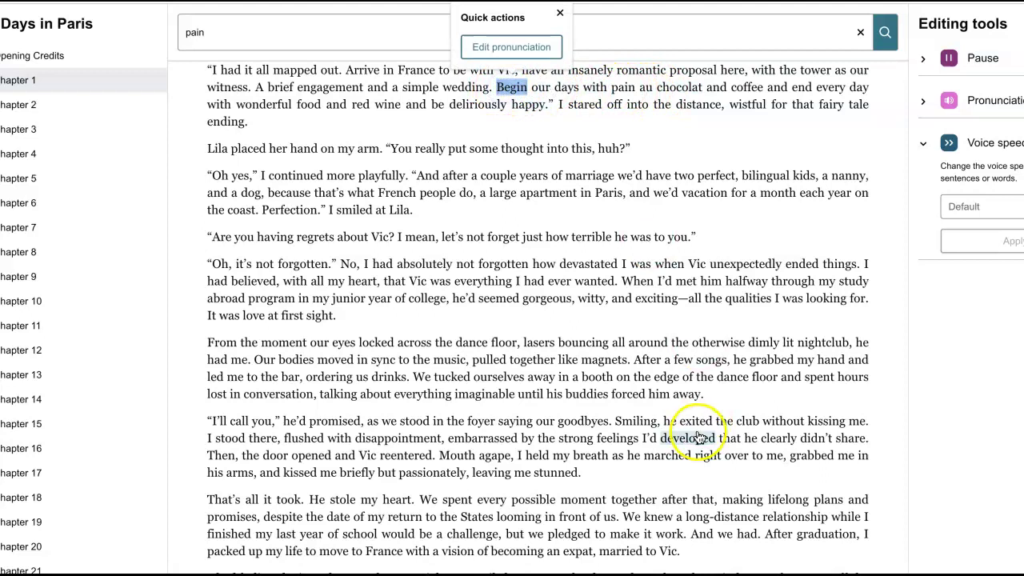
key("Escape")
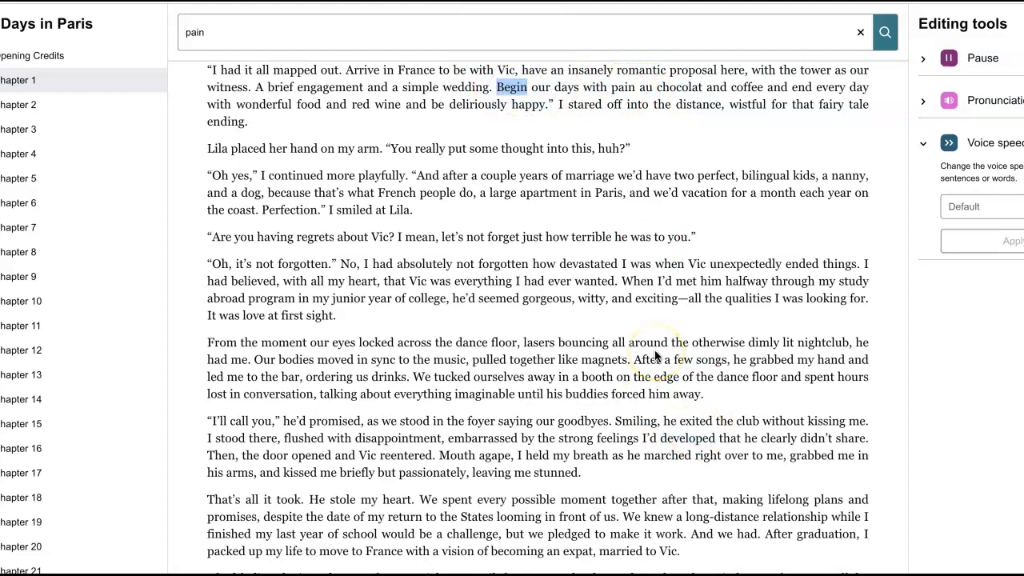
scroll(654, 349, "up", 3)
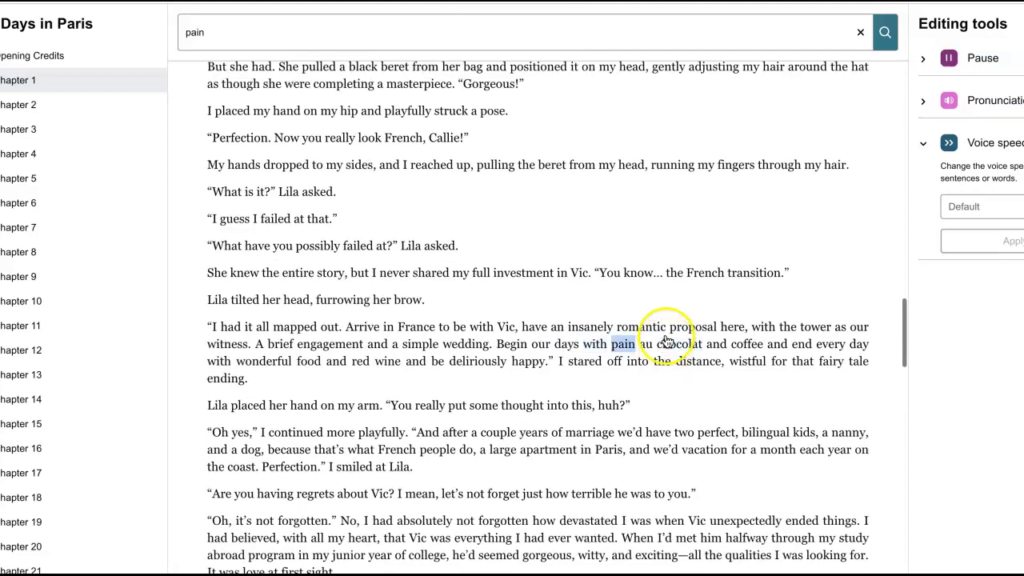
left_click(663, 333)
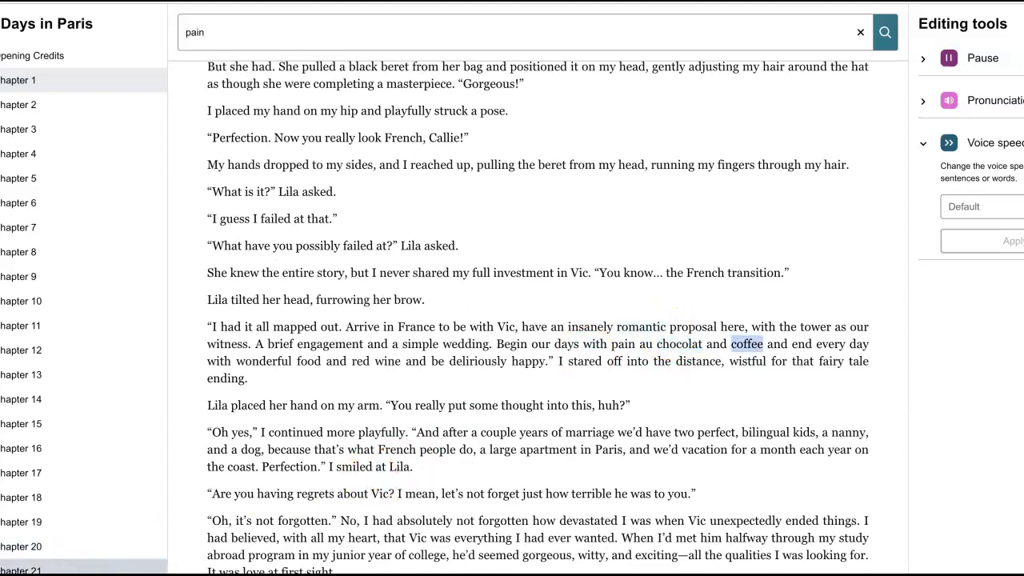
scroll(577, 355, "down", 1)
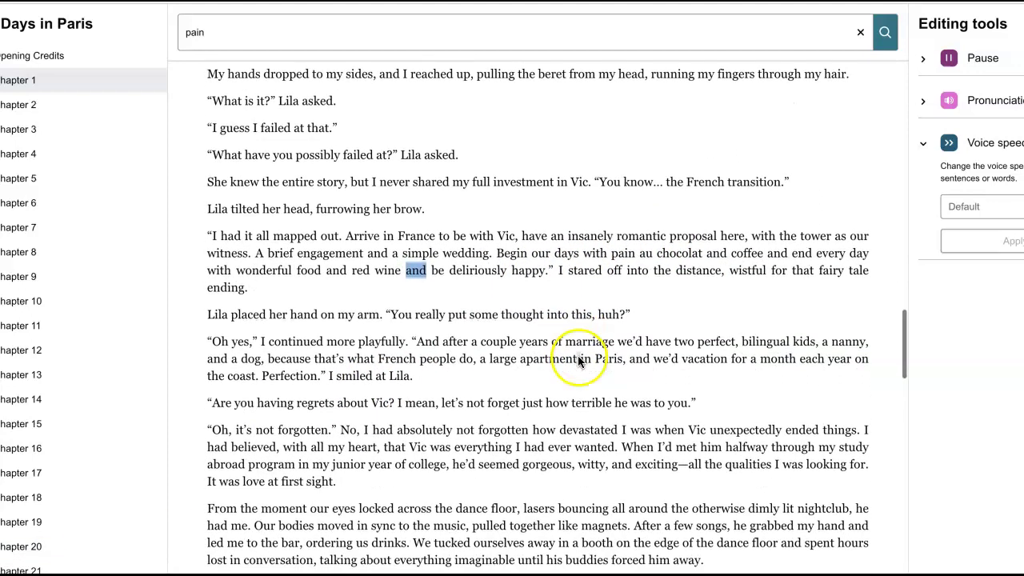
scroll(577, 360, "down", 1)
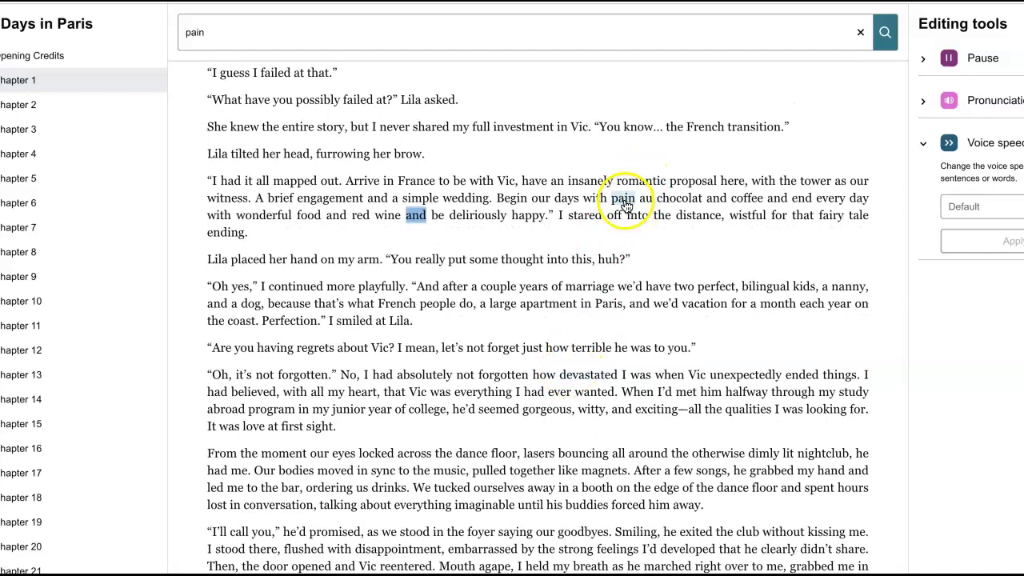
Step: Set the pronunciation of “pain” in “pain au chocolat” to “pahn”
left_click(620, 203)
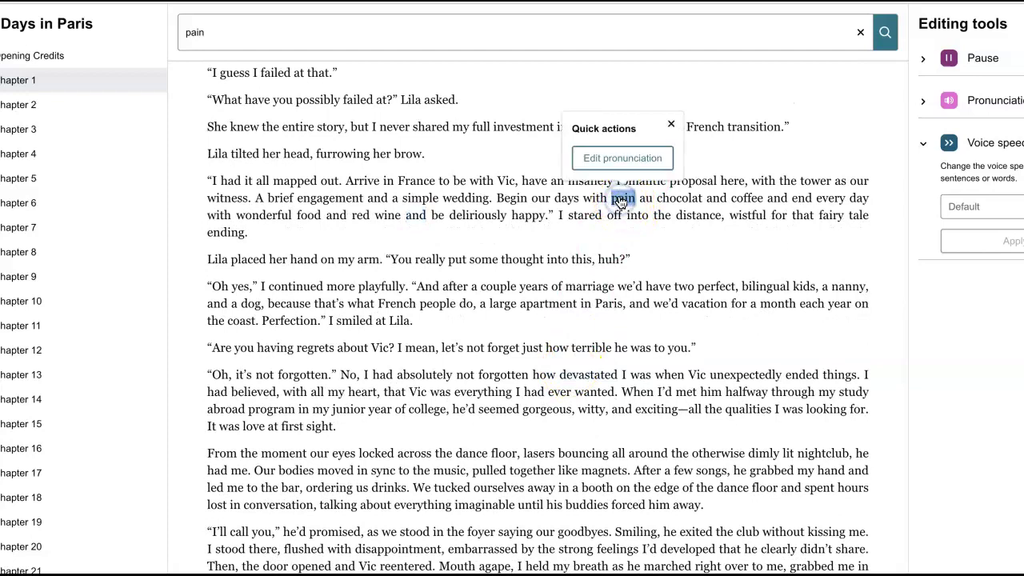
left_click(621, 157)
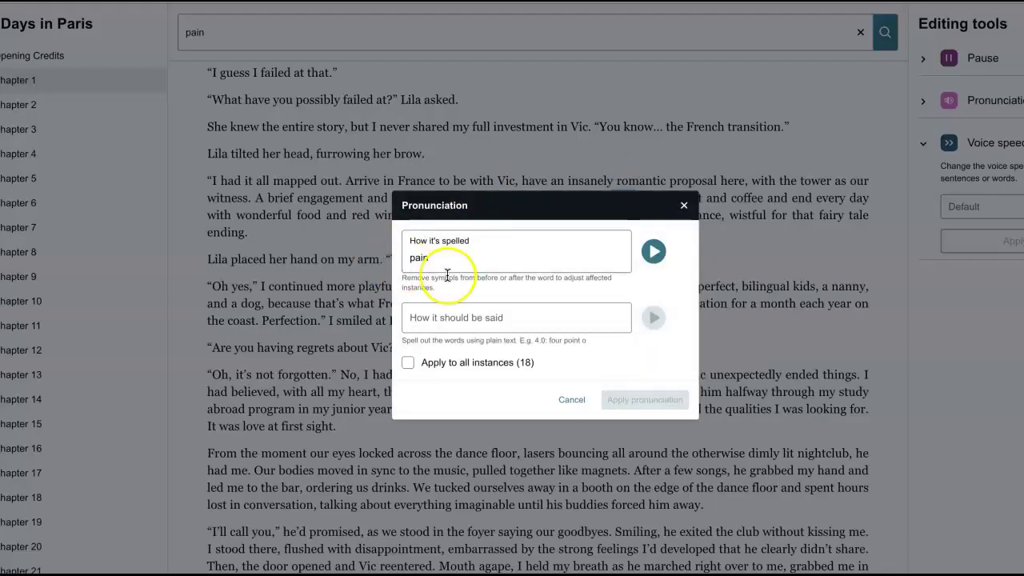
left_click(484, 319)
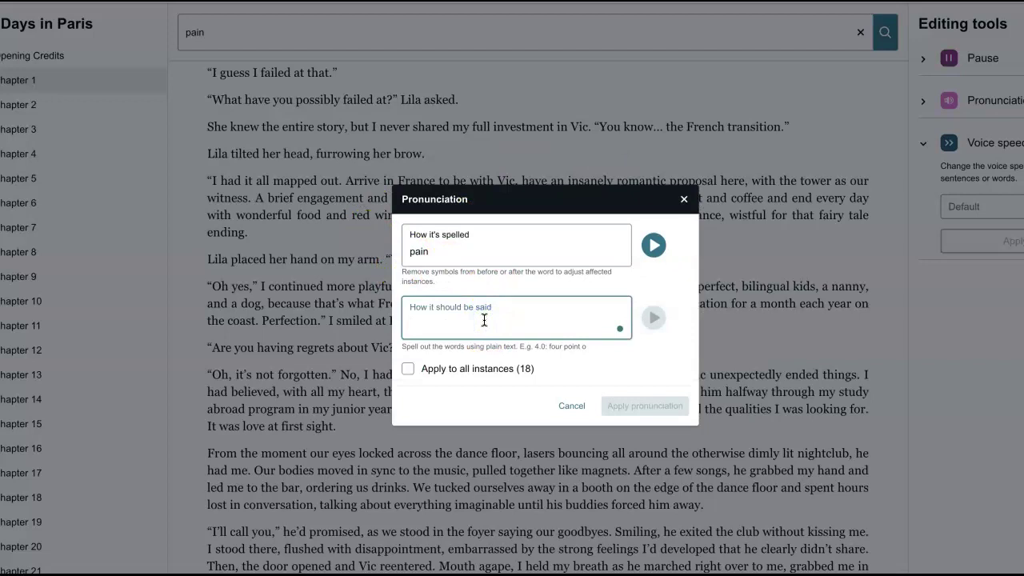
type("pahn")
left_click(417, 378)
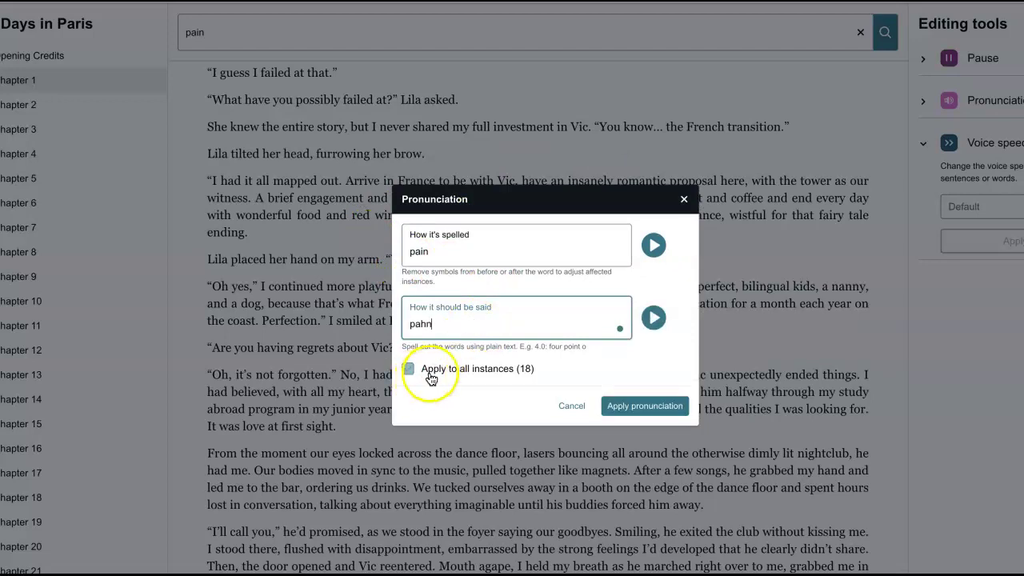
left_click(510, 373)
left_click(645, 405)
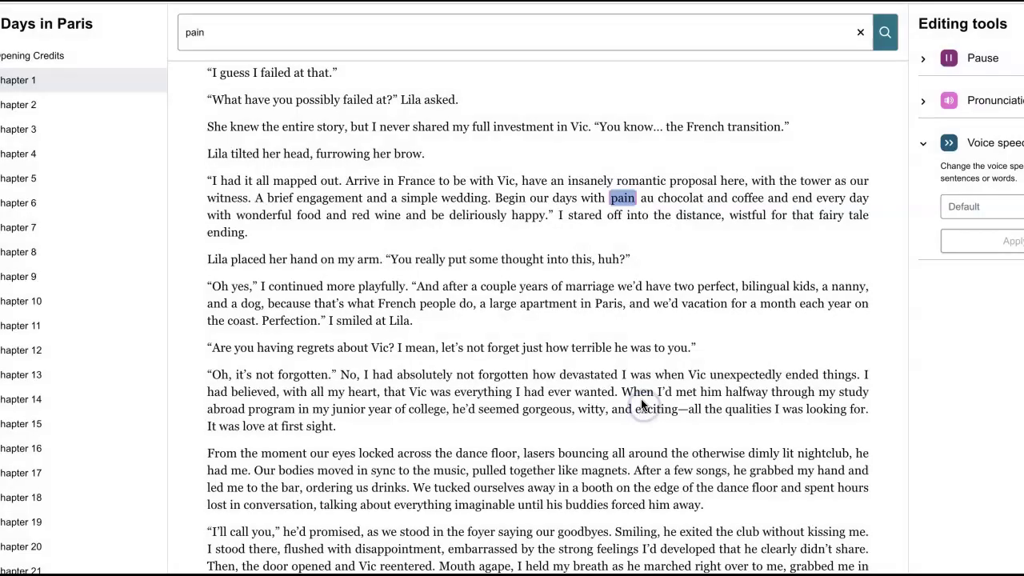
Step: Set the pronunciation of “au” in “pain au chocolat” to “oh” for this occurrence only
double_click(647, 197)
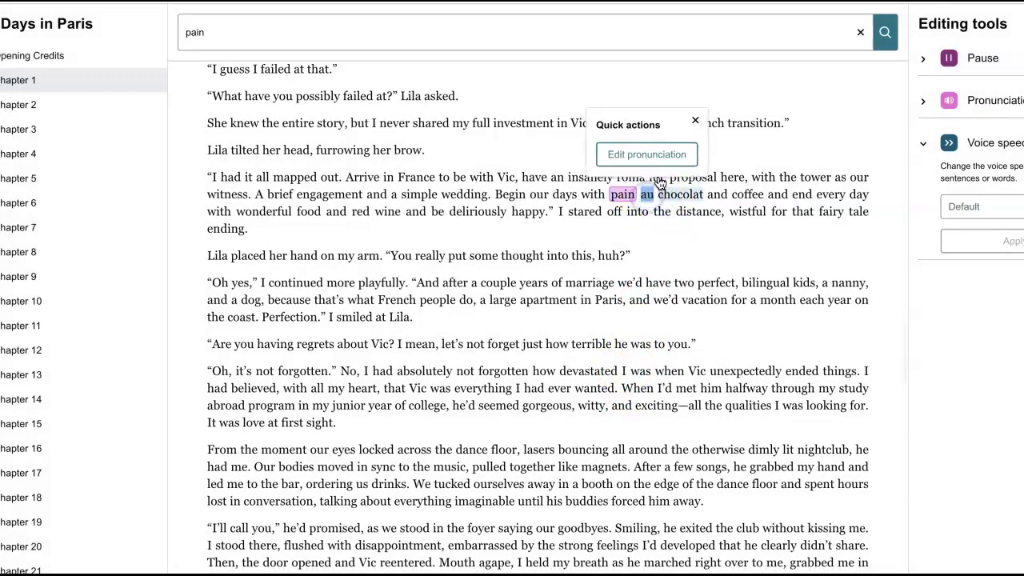
left_click(647, 155)
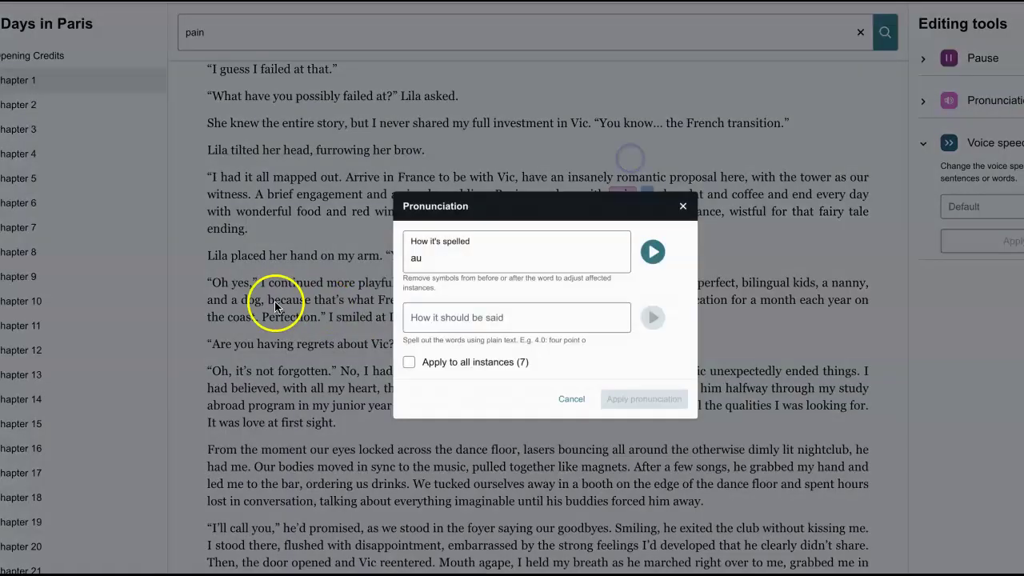
left_click(413, 320)
type("oh")
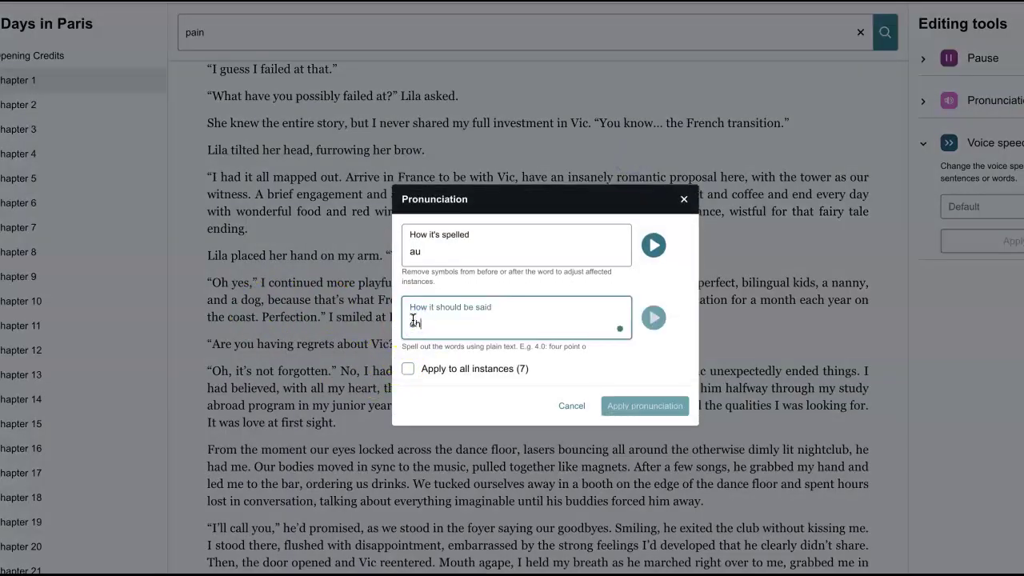
left_click(623, 408)
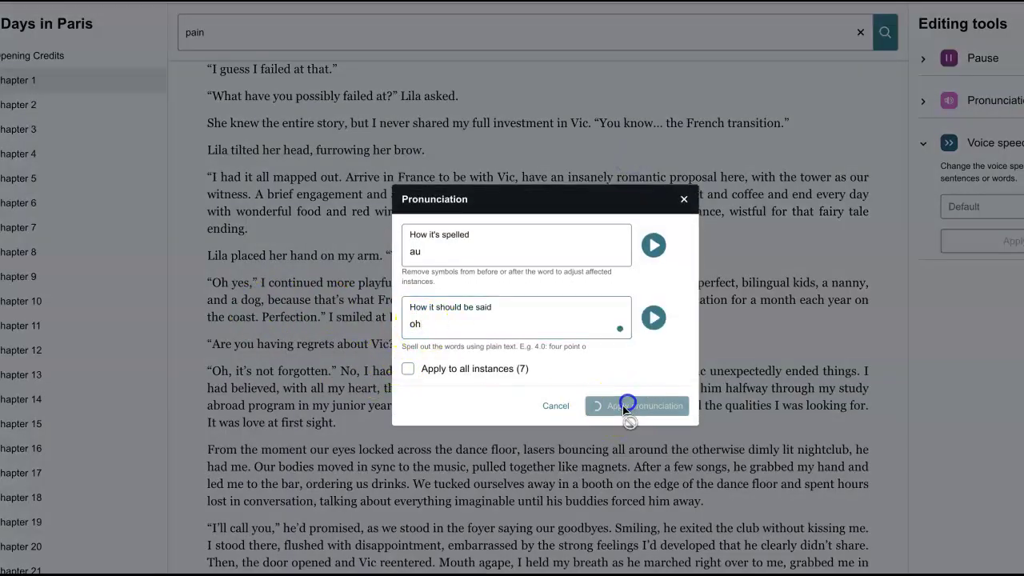
Step: Reopen the pronunciation of “au” and apply “oh” to all instances in the book
mouse_move(650, 198)
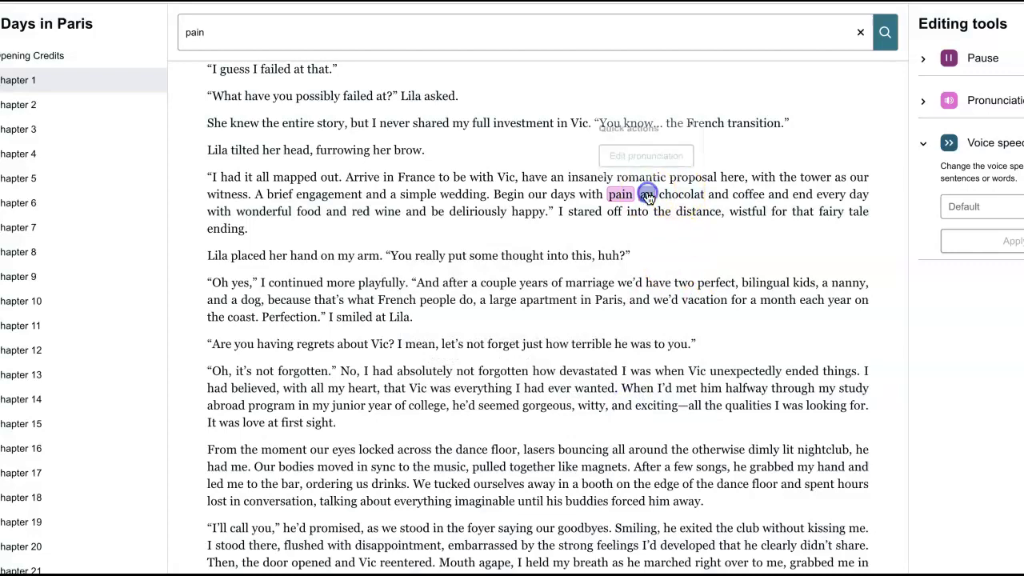
left_click(596, 214)
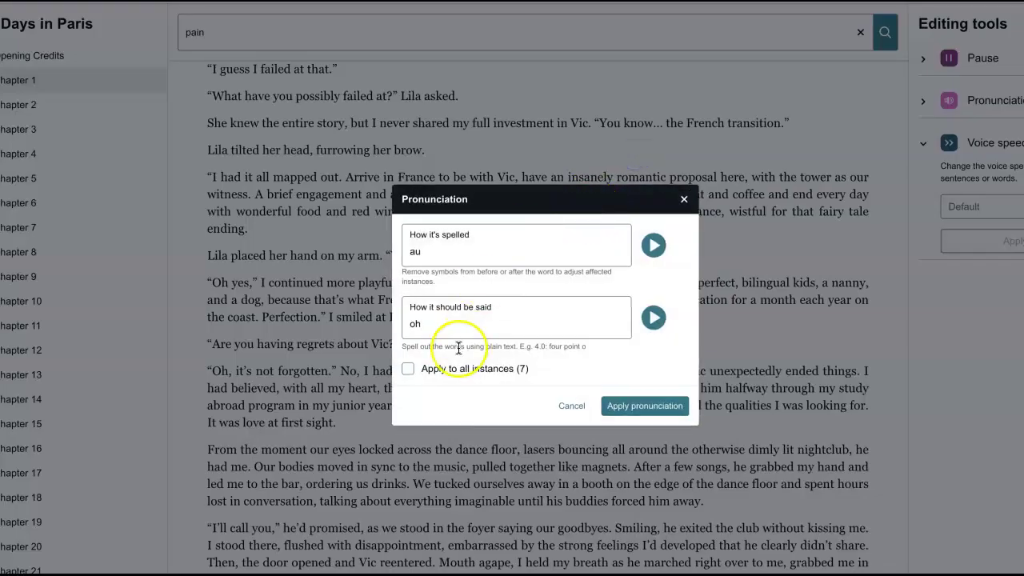
left_click(408, 370)
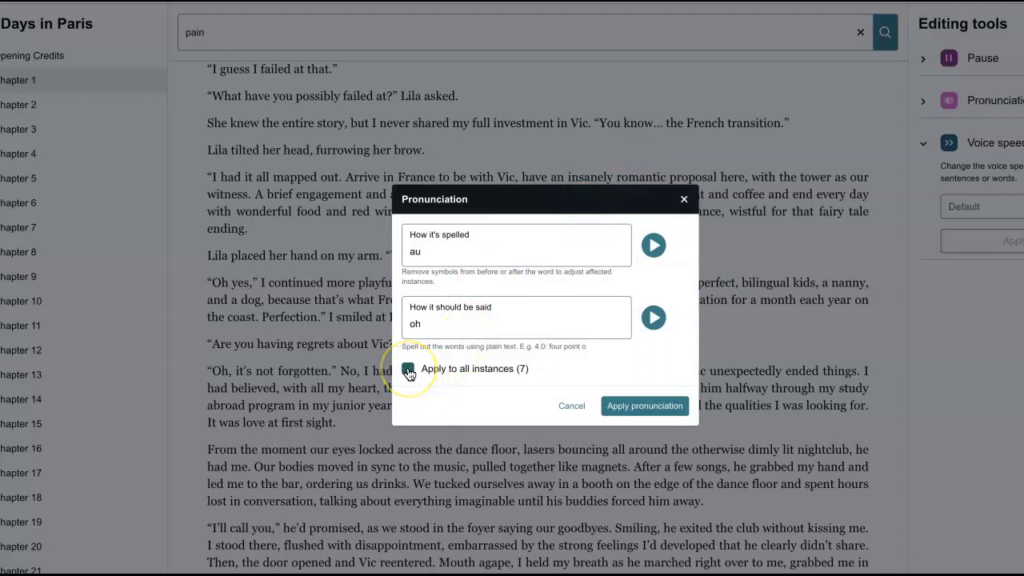
left_click(634, 406)
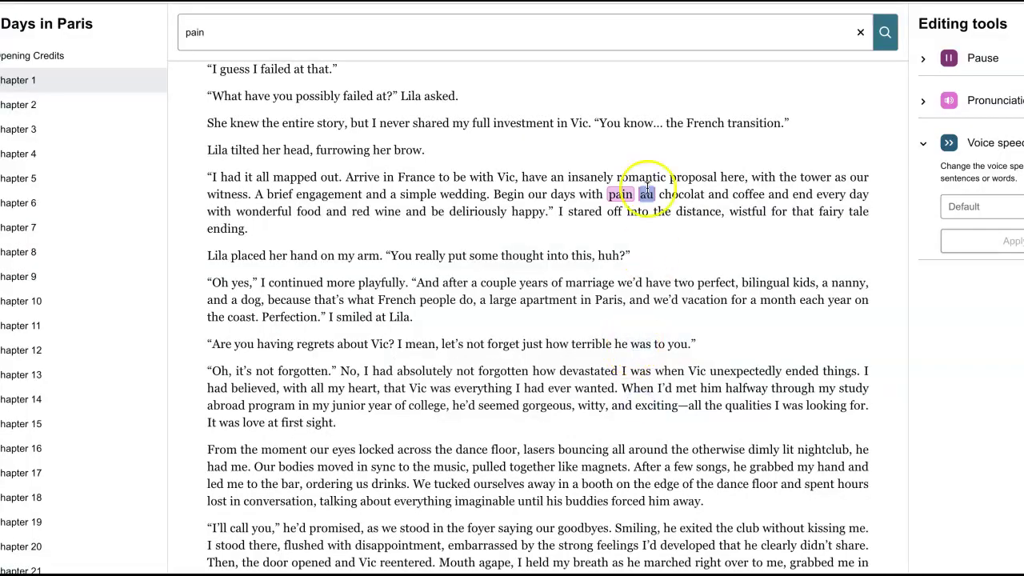
Step: Set the pronunciation of “chocolat” to “shock-oh-lot” and apply it to all instances
mouse_move(676, 196)
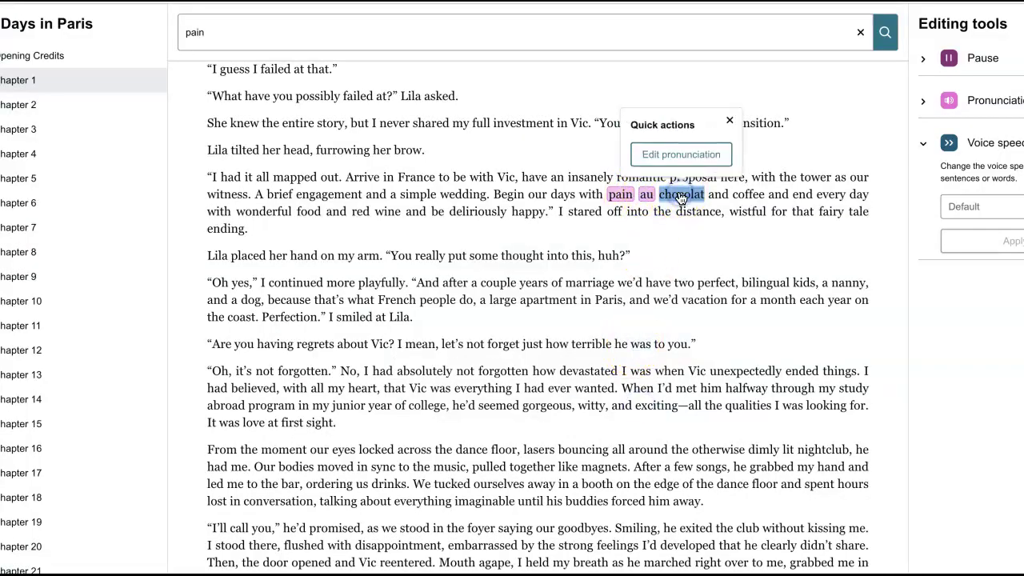
left_click(664, 156)
left_click(450, 326)
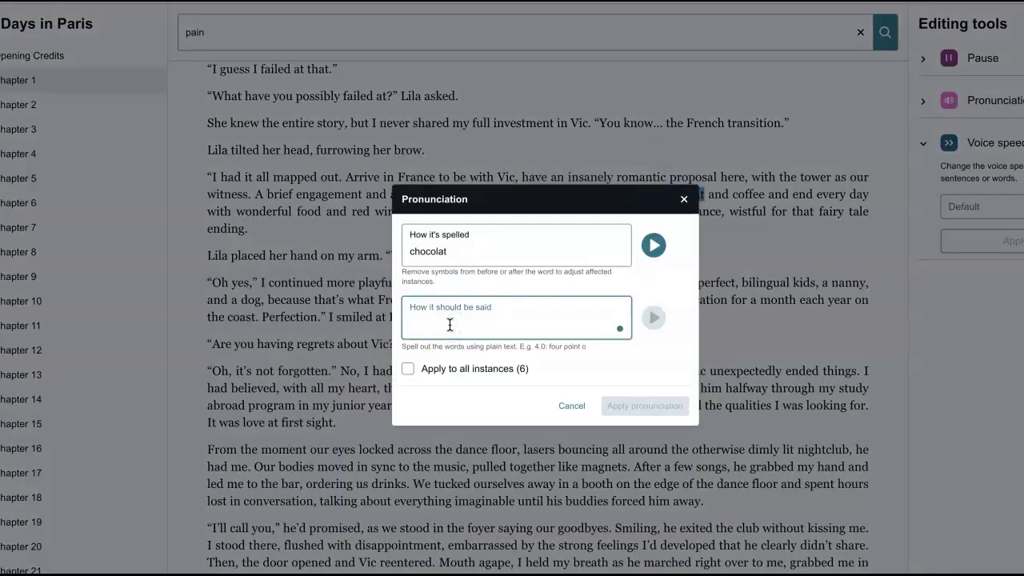
type("shock-oh-lot")
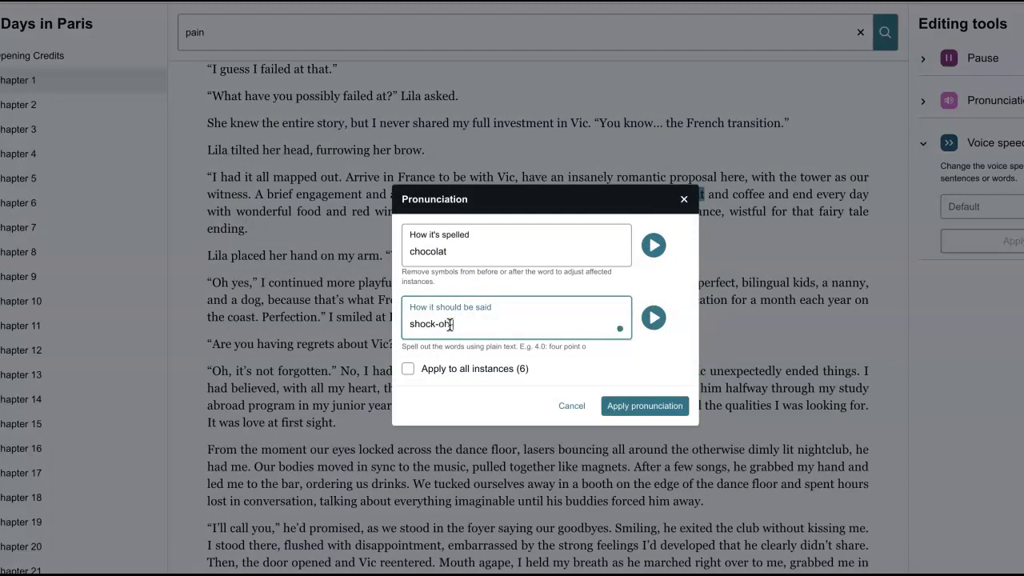
left_click(408, 369)
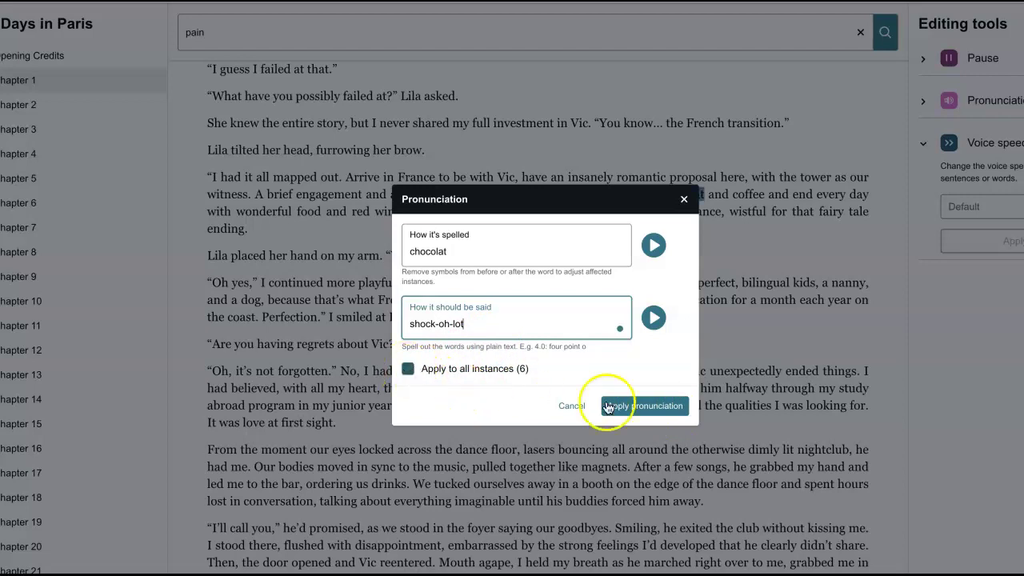
left_click(506, 373)
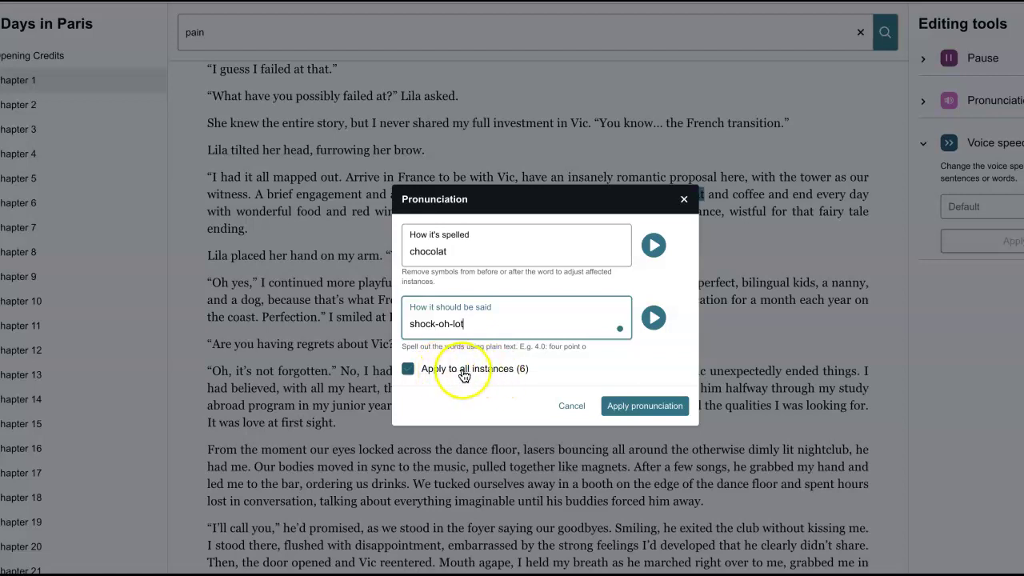
left_click(645, 408)
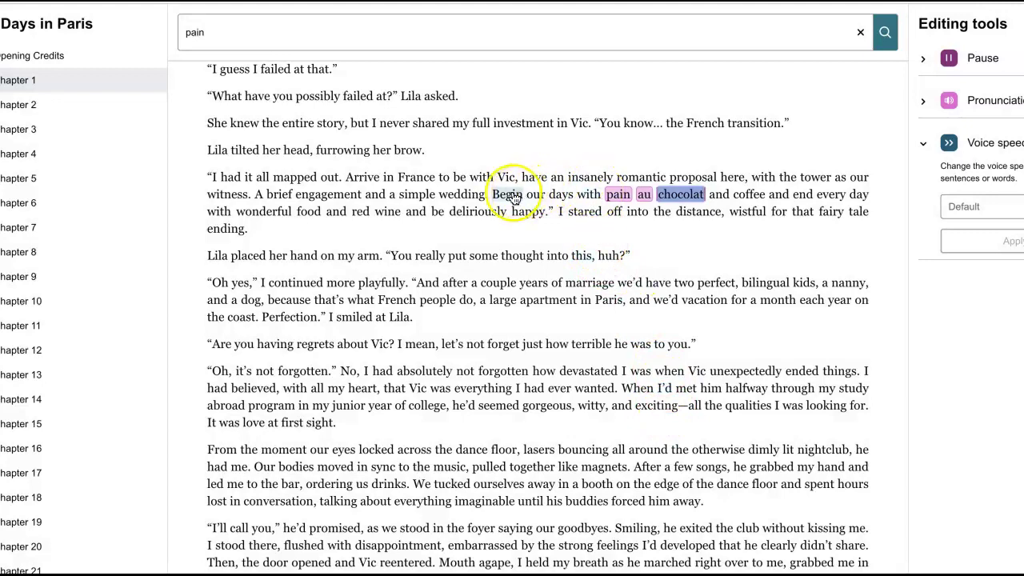
Step: Replay the sentence from “Begin our days” to check the corrected “pain au chocolat” pronunciation
double_click(506, 194)
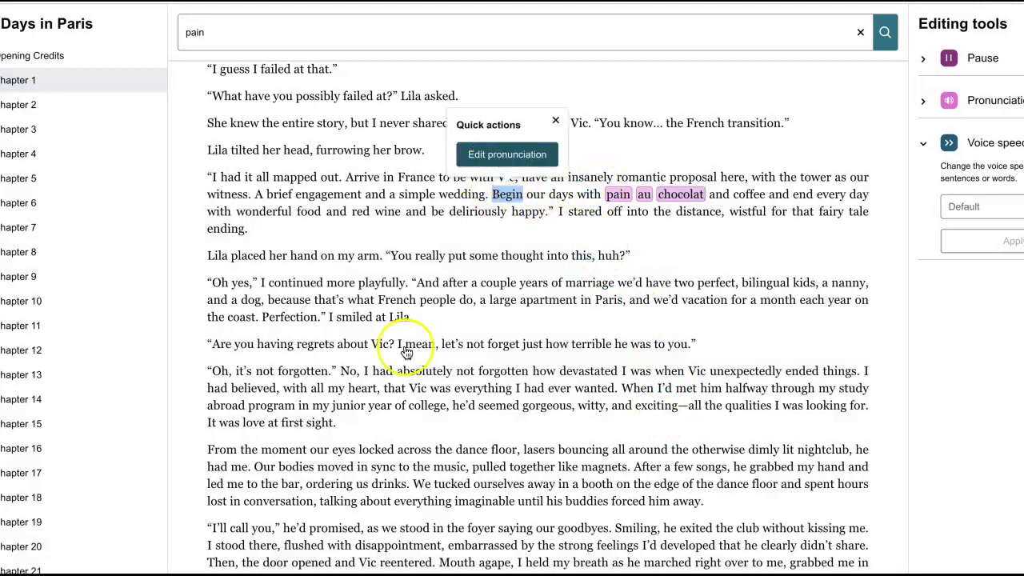
key("Escape")
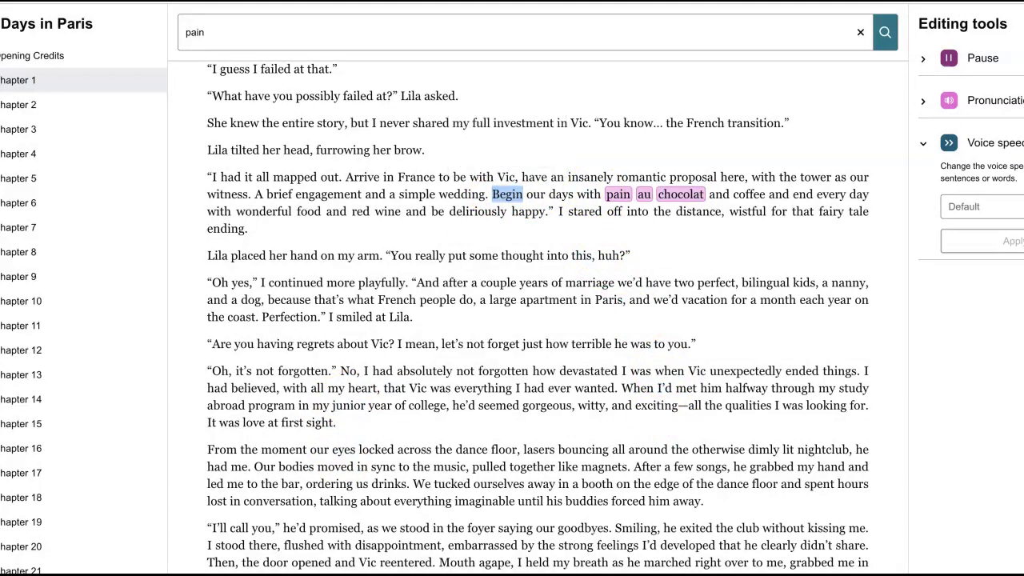
scroll(599, 451, "up", 2)
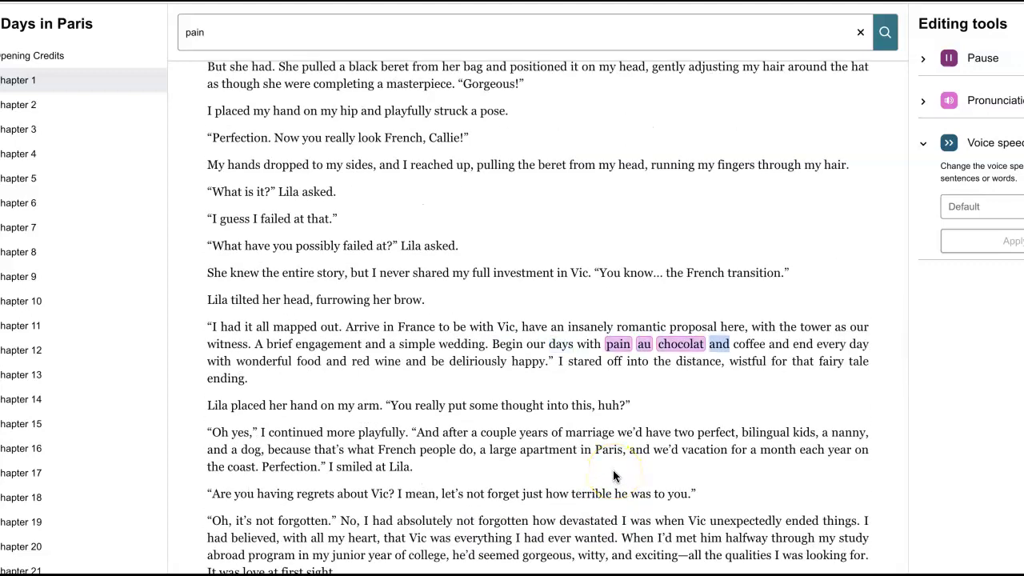
scroll(614, 475, "down", 2)
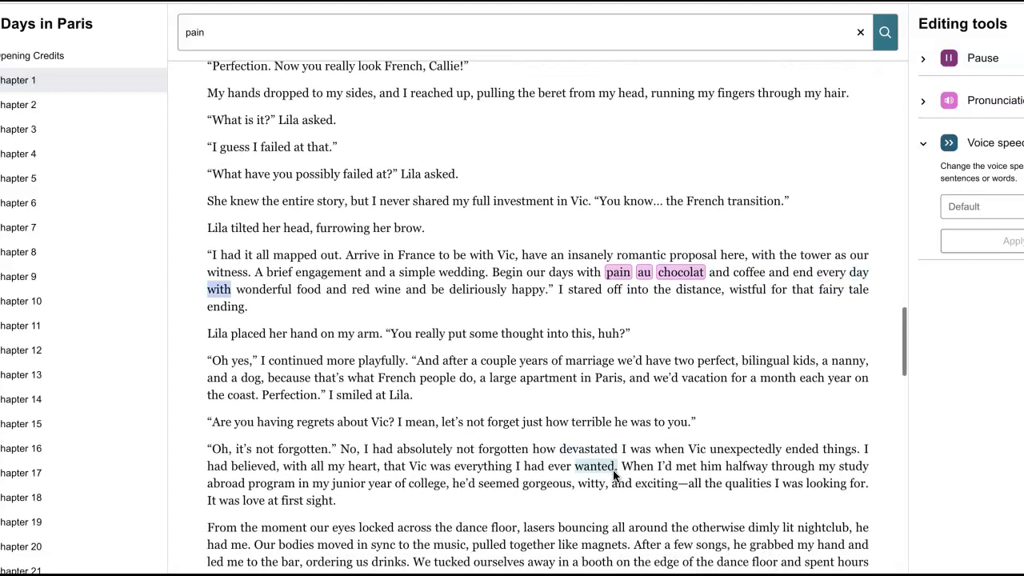
left_click(656, 485)
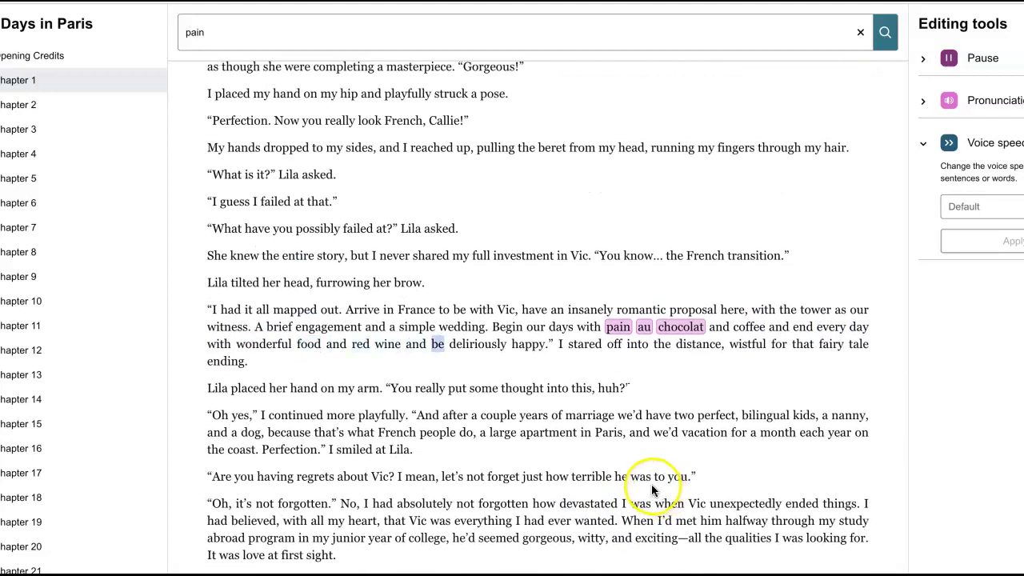
Step: Listen to the Chapter 1 “pain au chocolat” passage again, starting from “days” and from “Begin”
left_click(560, 327)
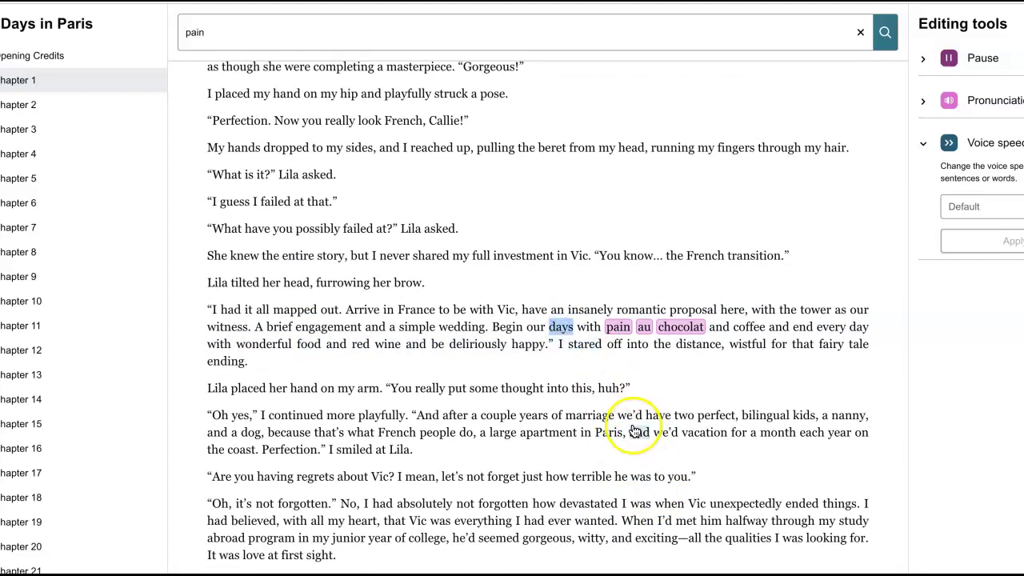
left_click(496, 327)
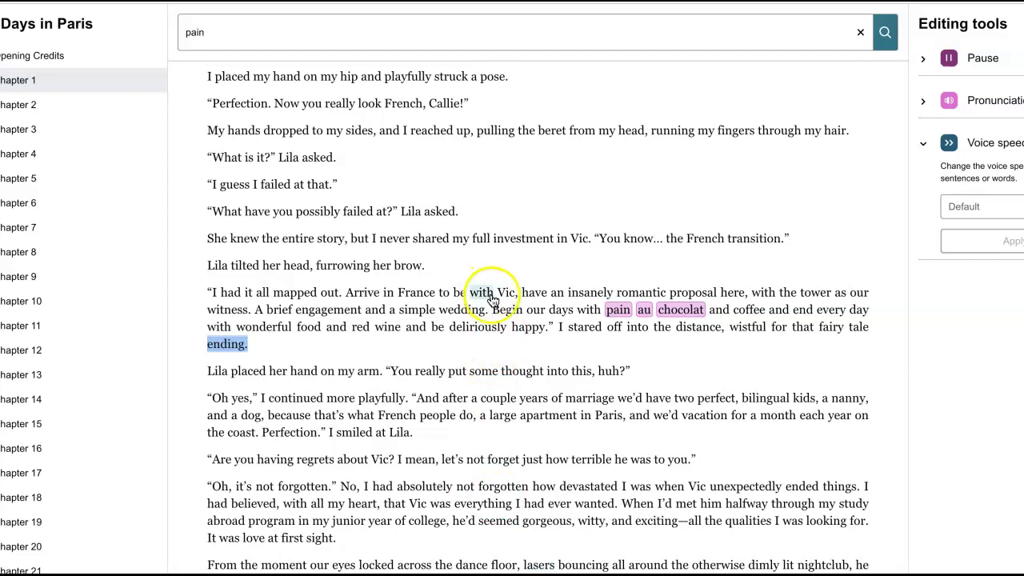
double_click(507, 309)
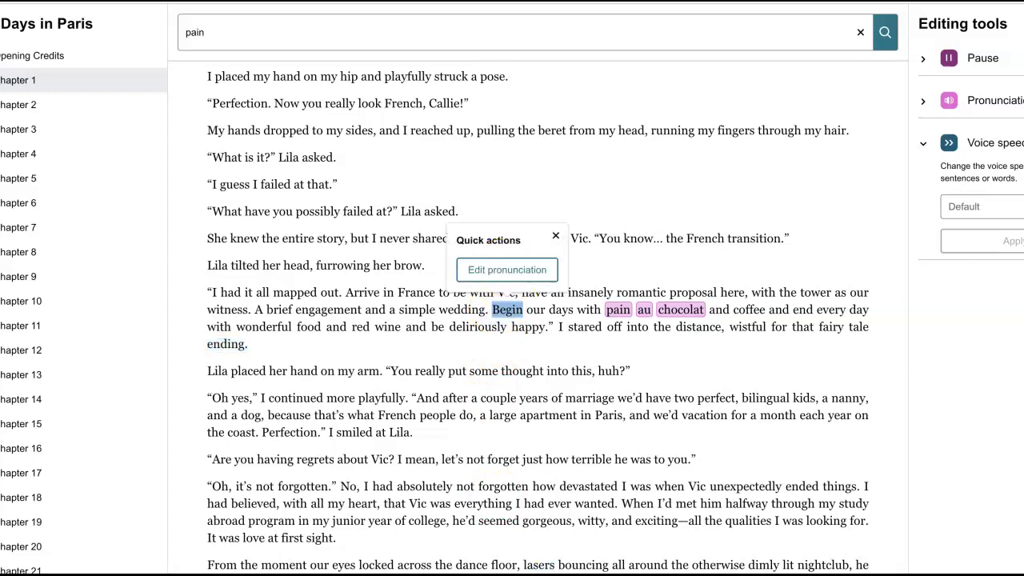
key("Escape")
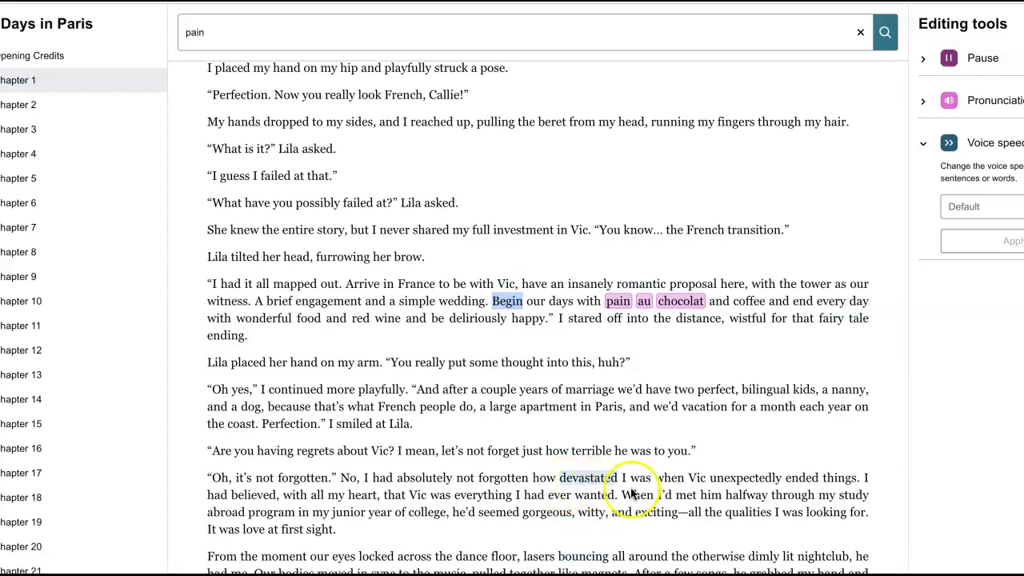
scroll(636, 494, "up", 1)
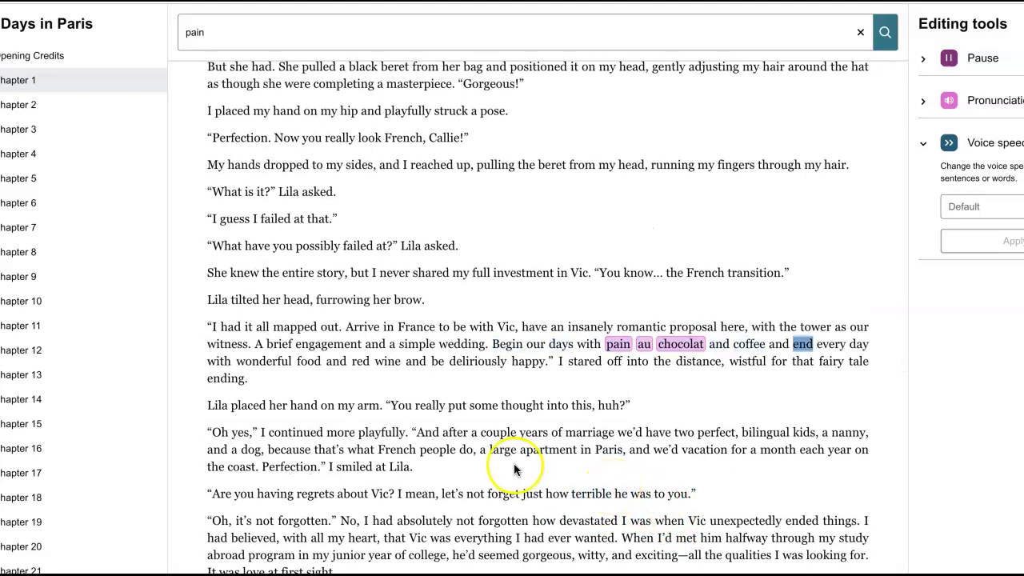
Step: Search the book for “pain au chocolat” and go to the Chapter 1 occurrence after “From the moment I’d arrived”
scroll(507, 456, "down", 3)
scroll(509, 454, "down", 1)
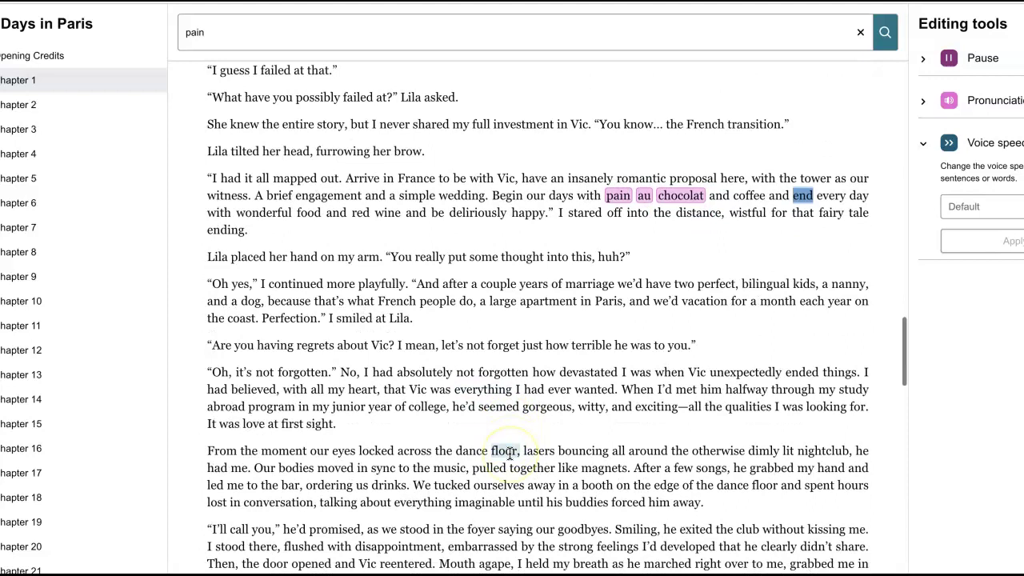
left_click(252, 31)
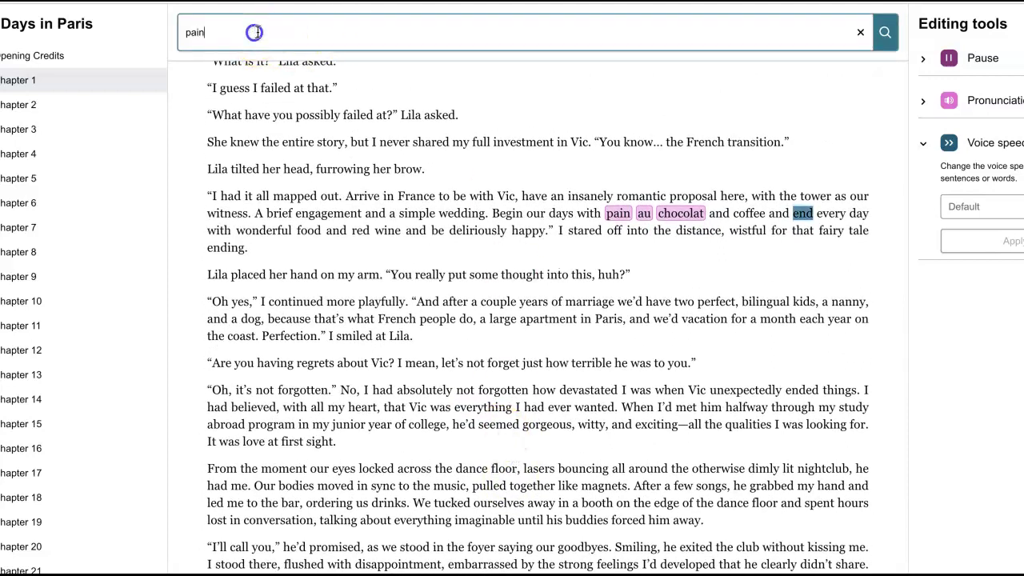
type("au cho")
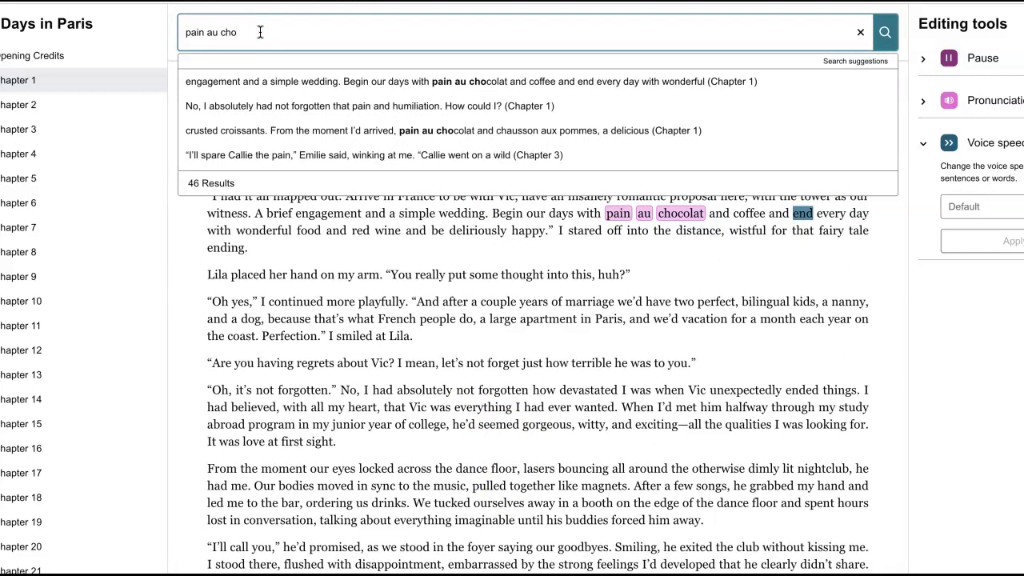
type("colat")
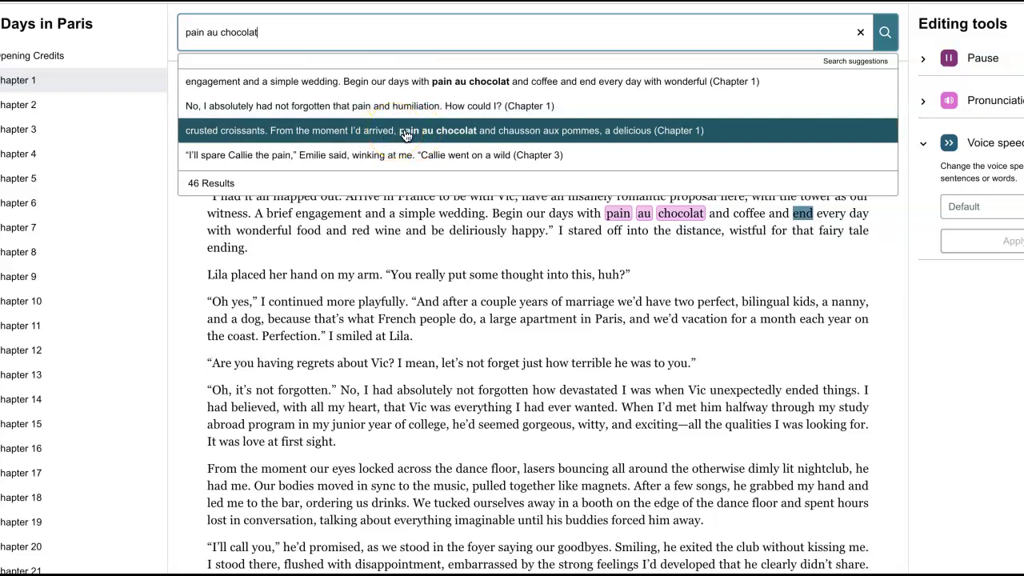
left_click(406, 134)
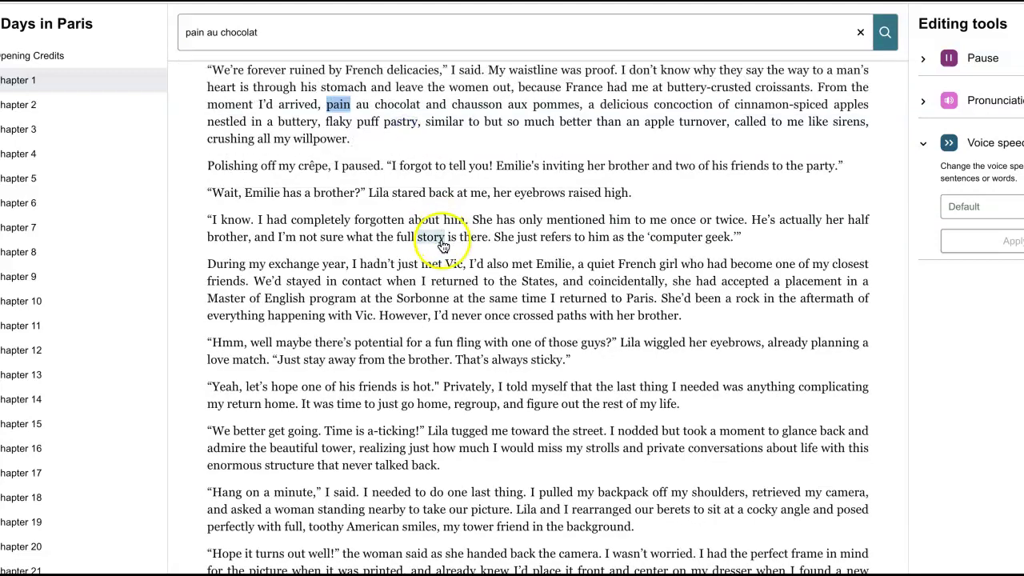
Step: Set the pronunciation of “pain” before “au chocolat and chausson aux pommes” to “pahn” for this occurrence only
left_click(332, 109)
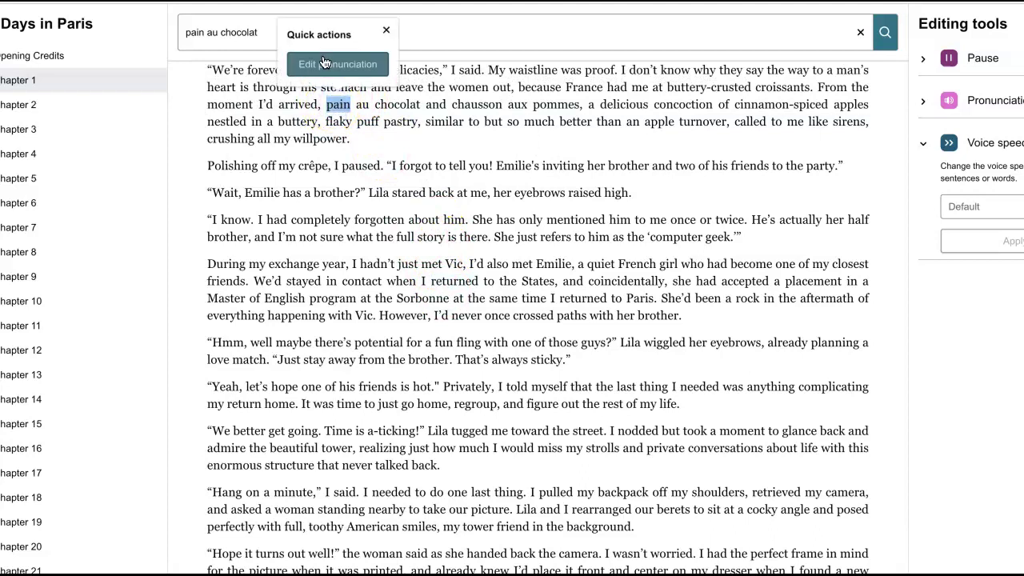
left_click(338, 64)
left_click(432, 317)
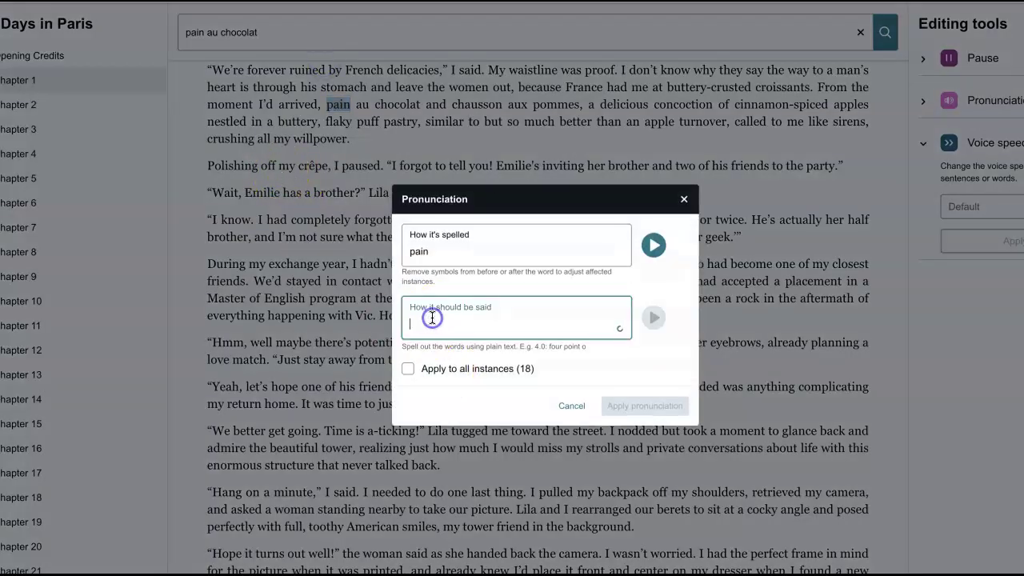
type("pahn")
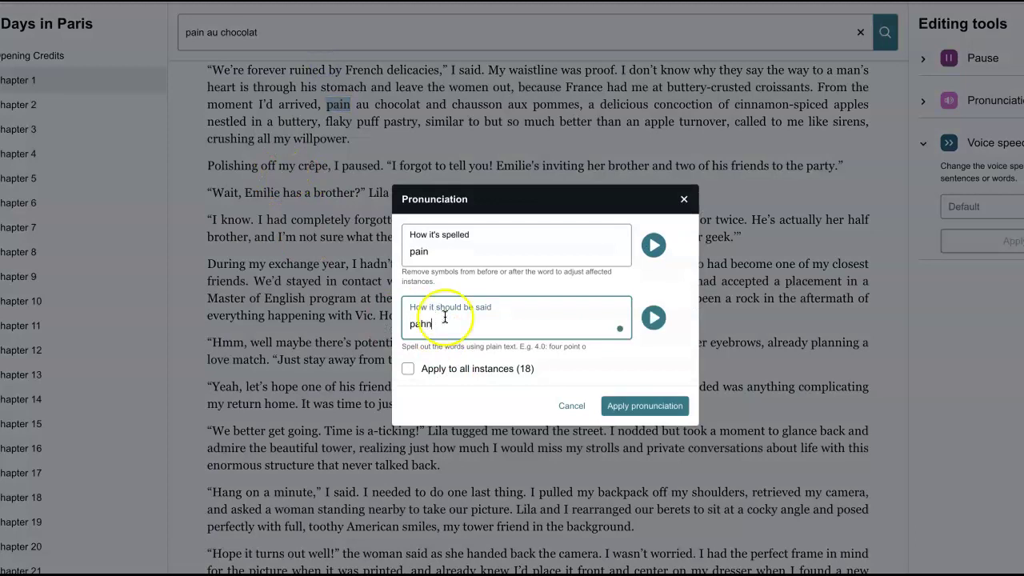
left_click(632, 407)
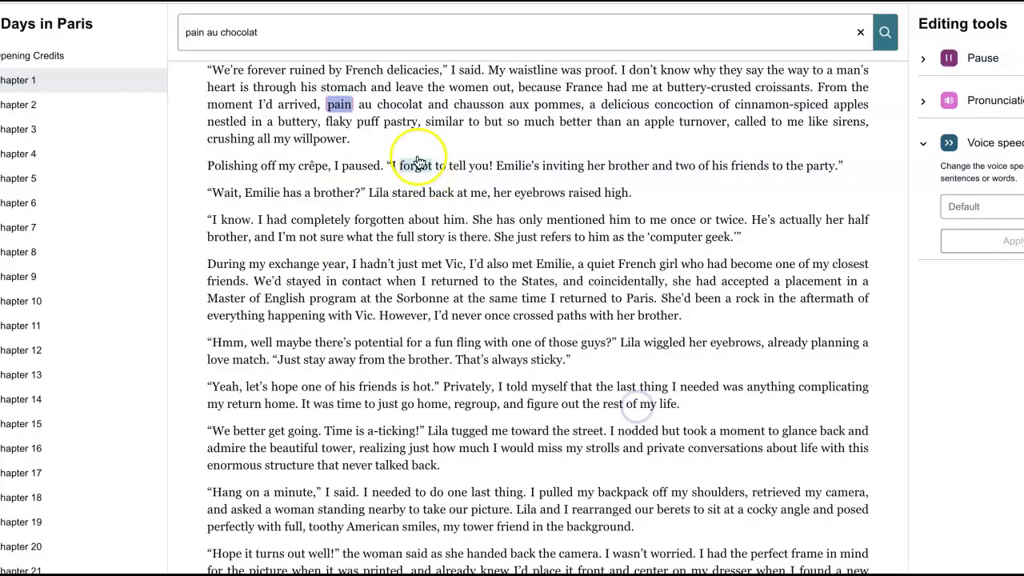
Step: Set the pronunciation of “au” in the same phrase to “oh” for this occurrence only, and open the pronunciation of “chocolat”
double_click(364, 104)
left_click(364, 71)
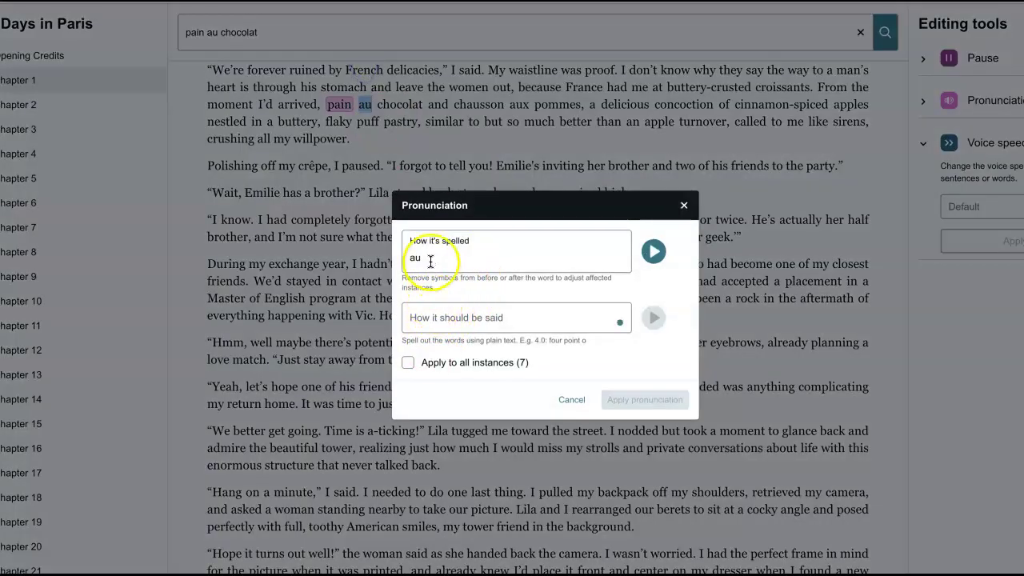
left_click(426, 318)
type("oh")
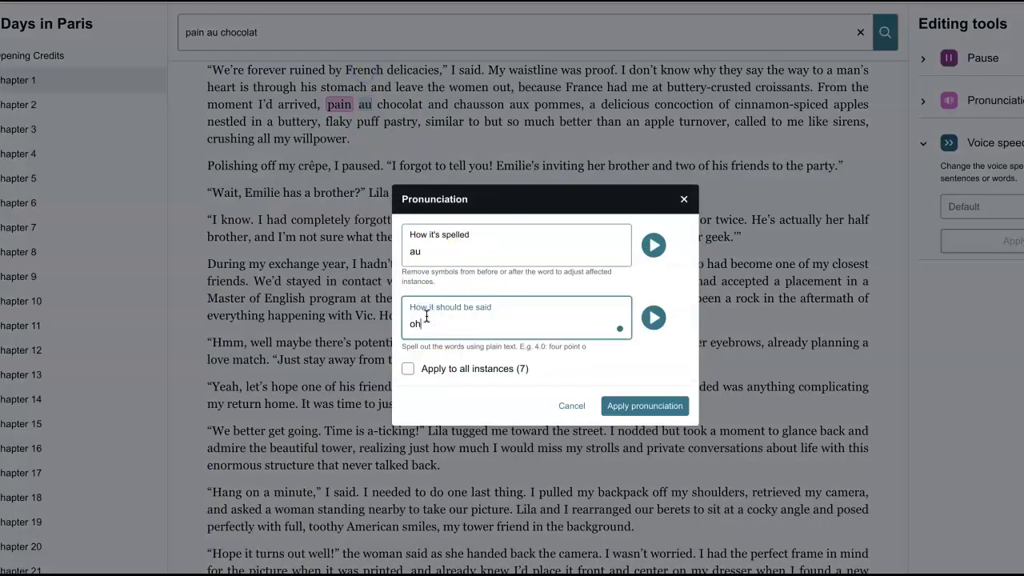
left_click(620, 406)
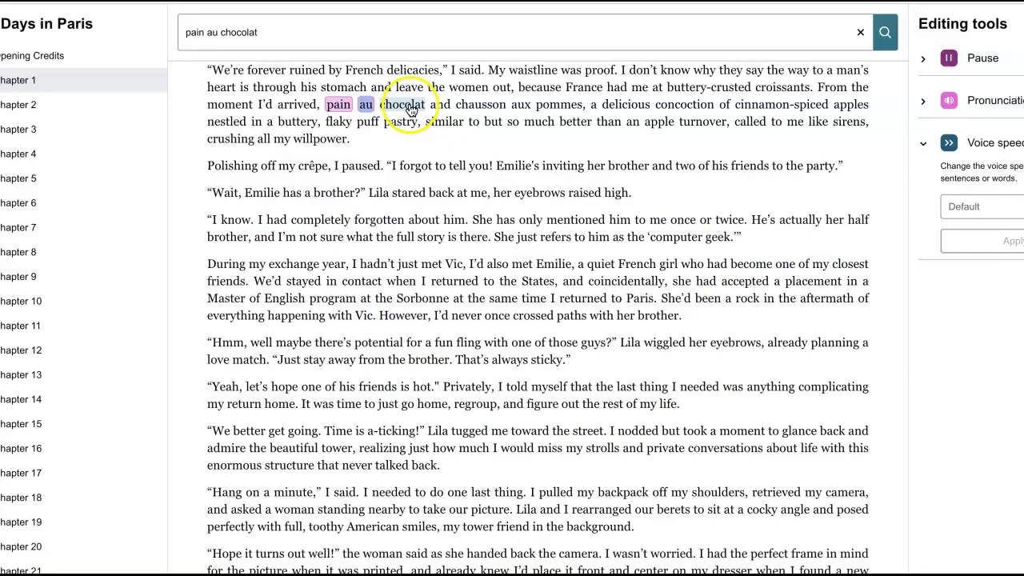
left_click(402, 63)
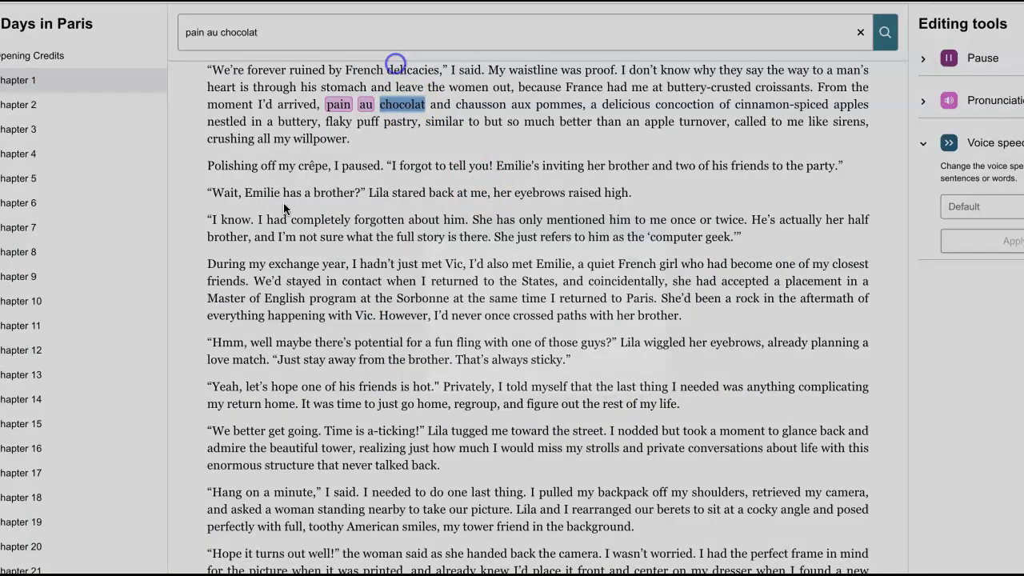
Step: Look through the “pain au chocolat” search results and go to the Chapter 17 occurrence in “Seriously. I’ve had a pain au chocolat”
left_click(269, 32)
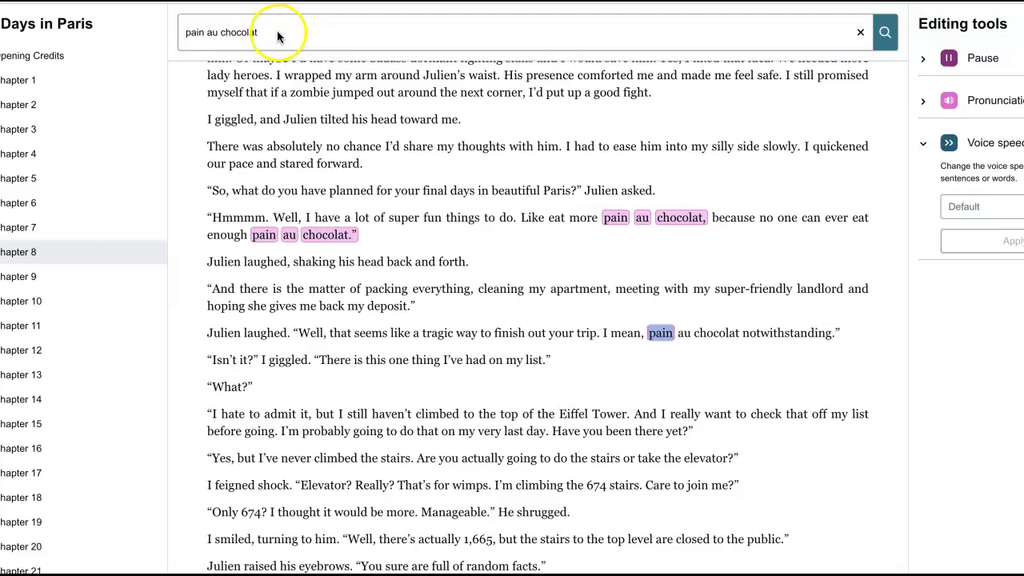
left_click(278, 32)
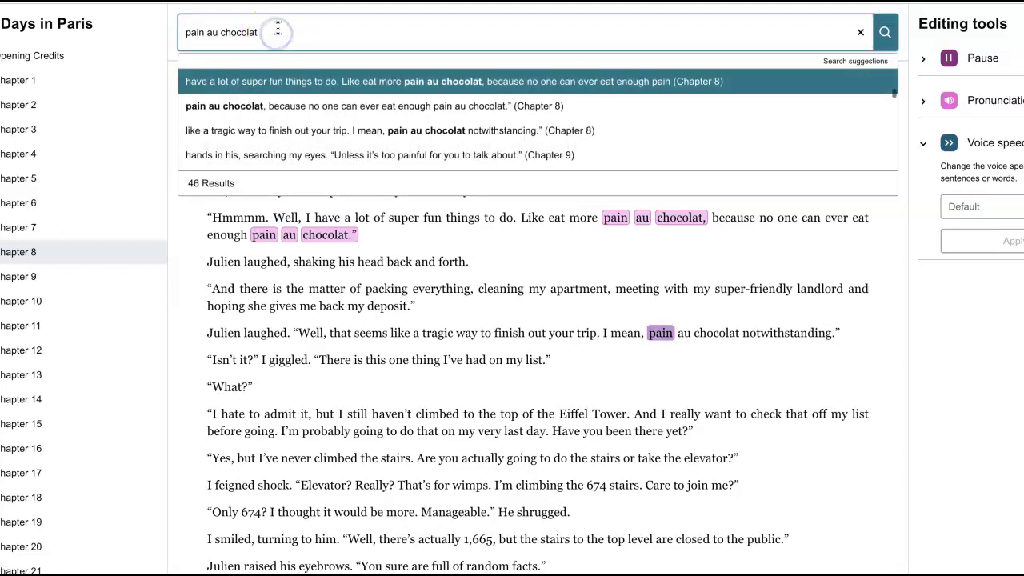
scroll(301, 96, "down", 2)
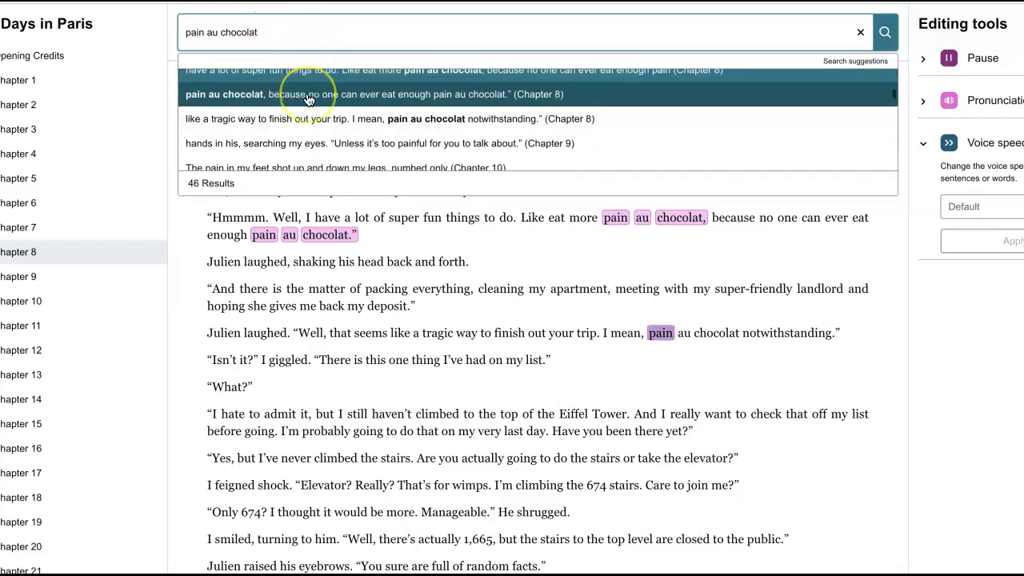
scroll(308, 99, "down", 3)
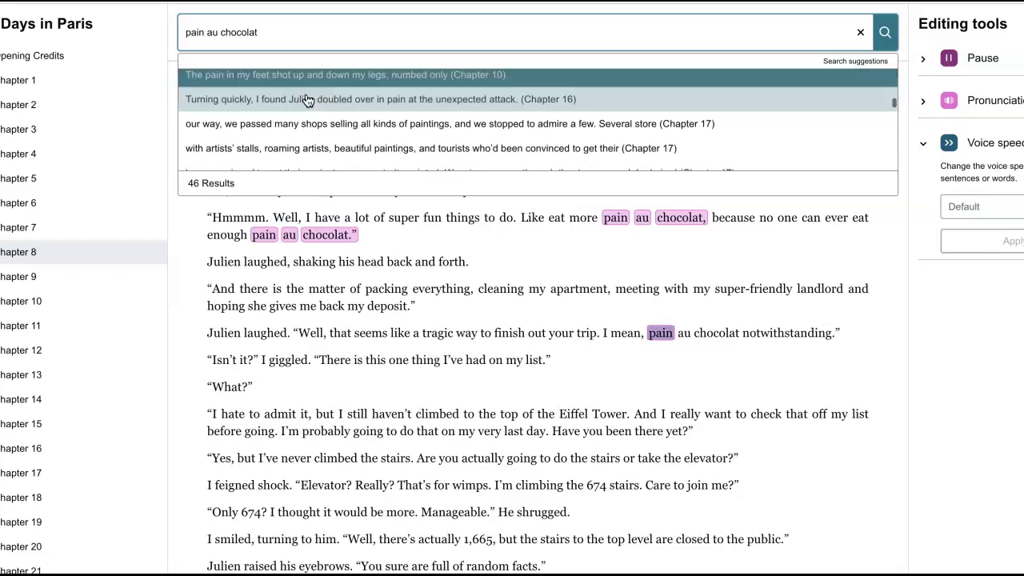
scroll(308, 100, "down", 3)
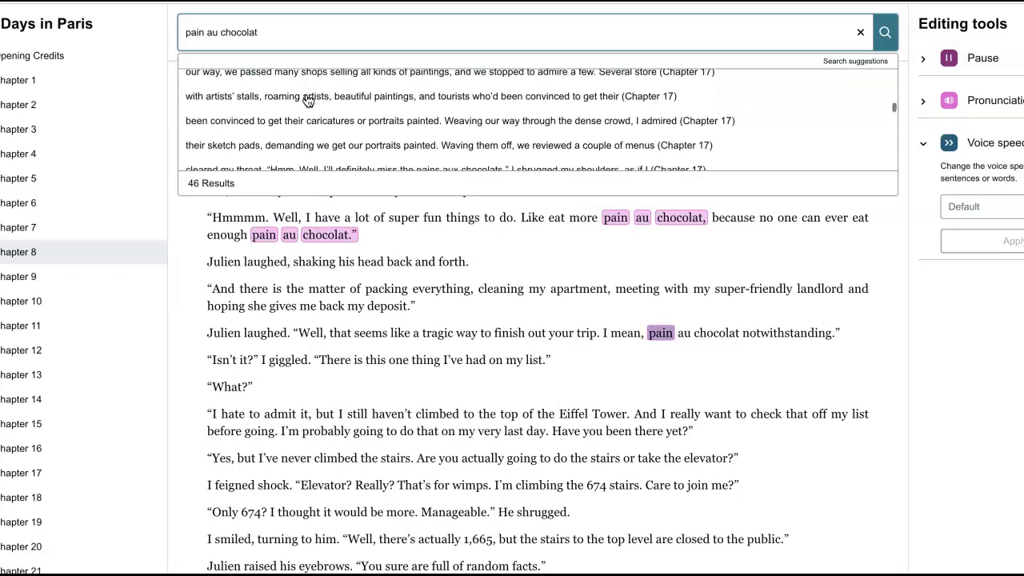
scroll(308, 100, "down", 3)
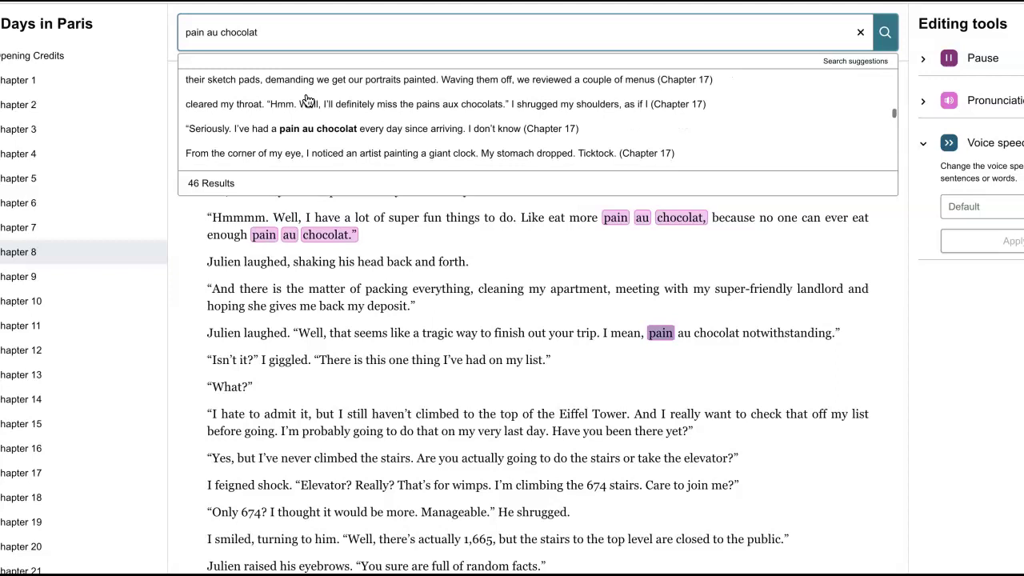
left_click(296, 116)
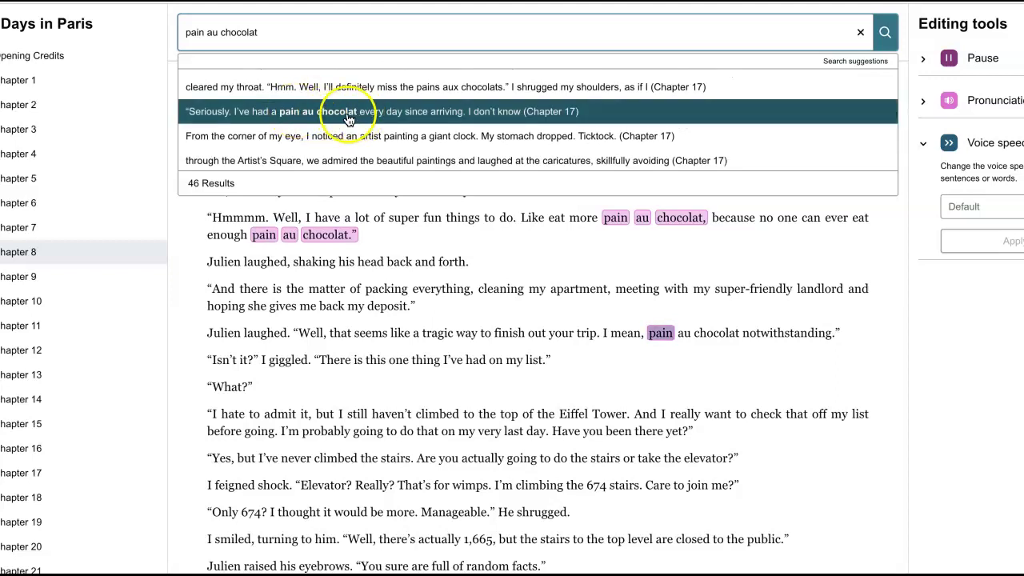
left_click(329, 112)
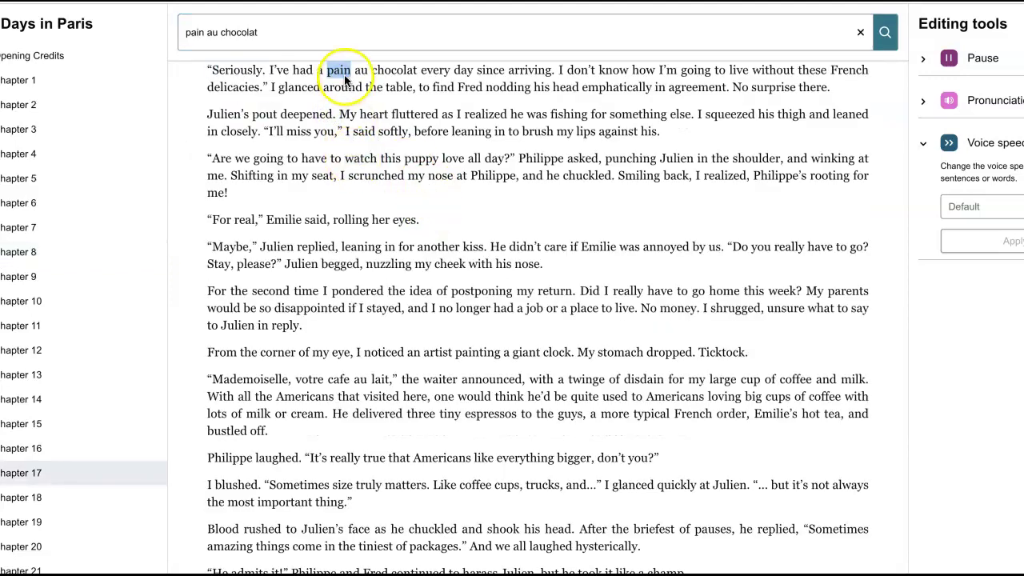
Step: Set the pronunciation of “pain” in the Chapter 17 “pain au chocolat” to “pahn” for this occurrence only
left_click(341, 70)
left_click(298, 29)
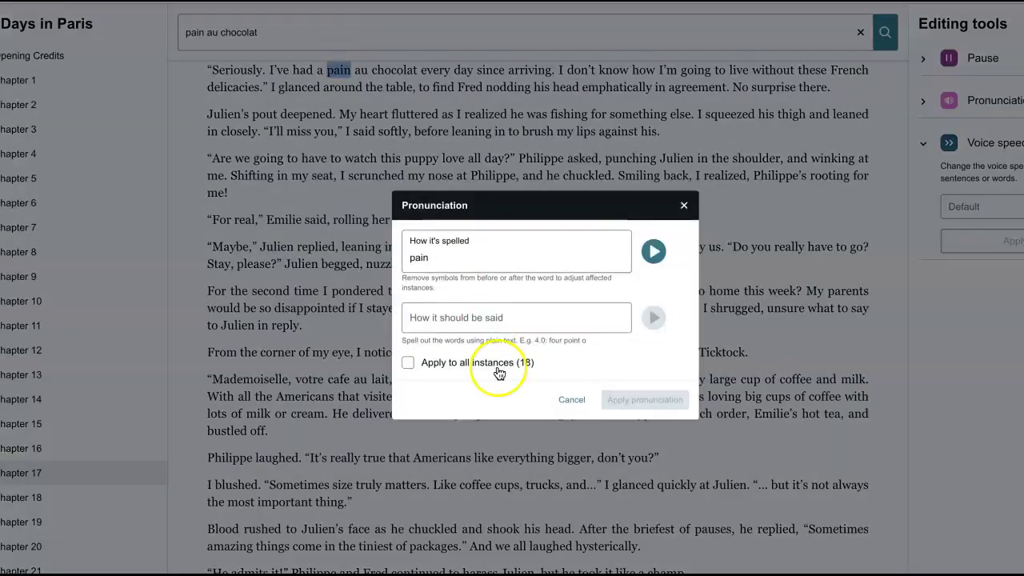
left_click(446, 311)
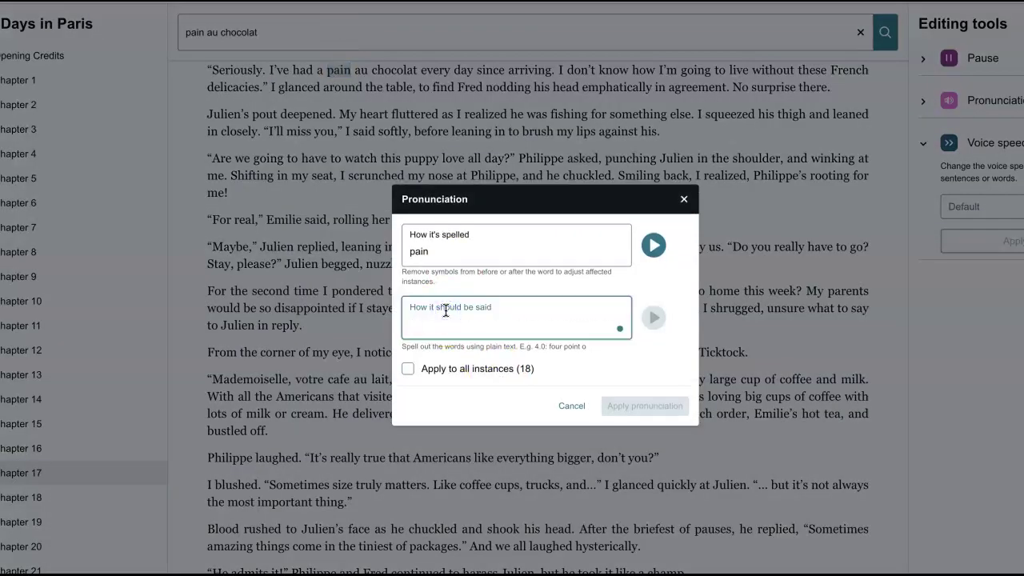
type("pahn")
left_click(555, 363)
left_click(634, 408)
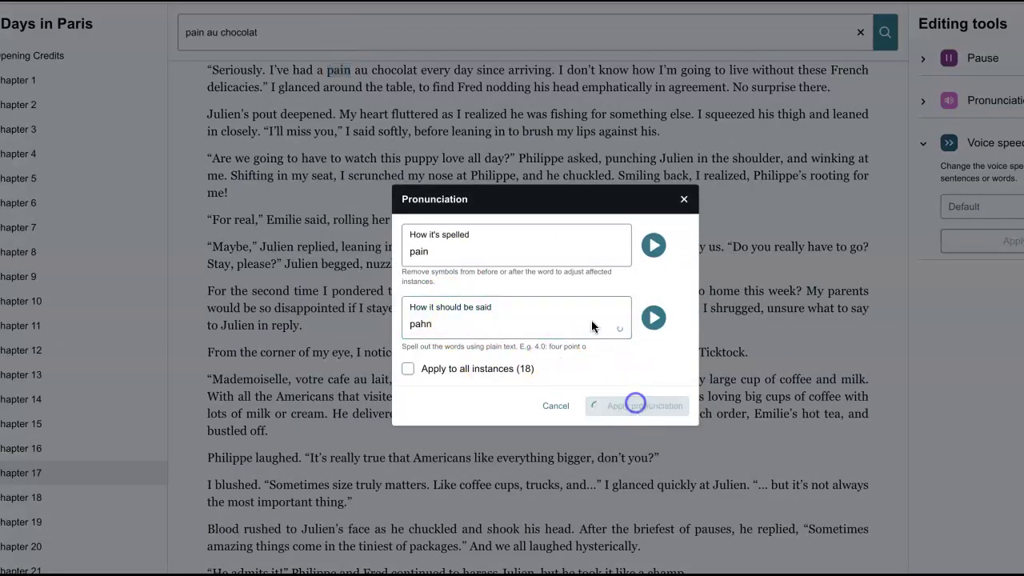
Step: Look through the remaining “pain au chocolat” search results from Chapter 17 to Chapter 26 for further uses of the phrase
left_click(312, 38)
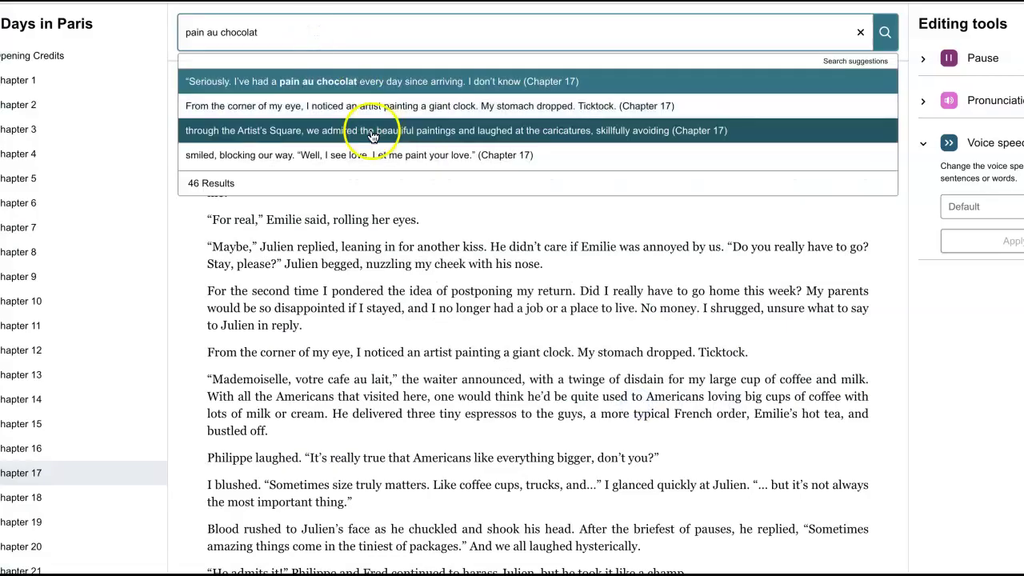
scroll(368, 132, "down", 2)
scroll(372, 136, "down", 1)
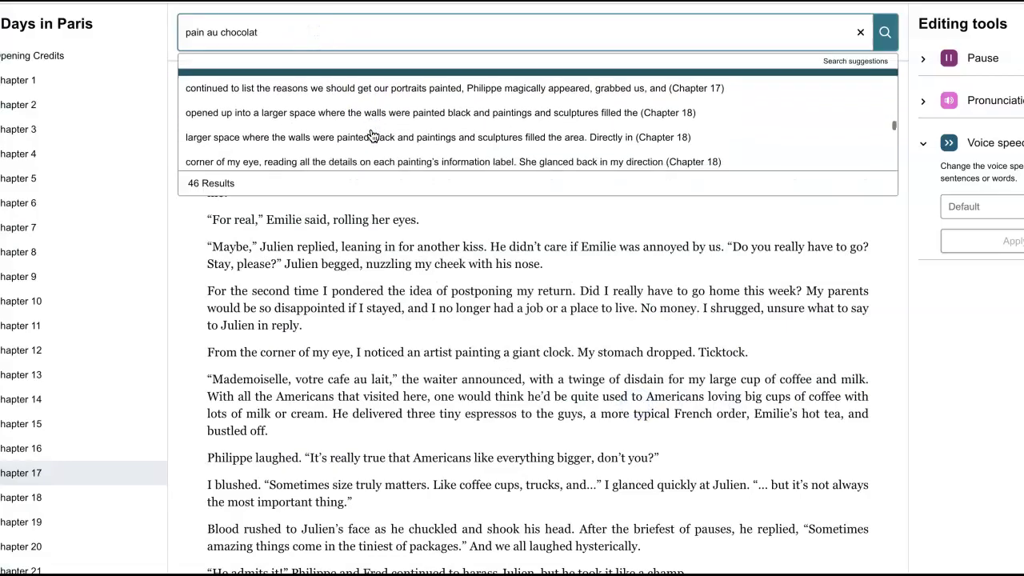
scroll(372, 136, "down", 3)
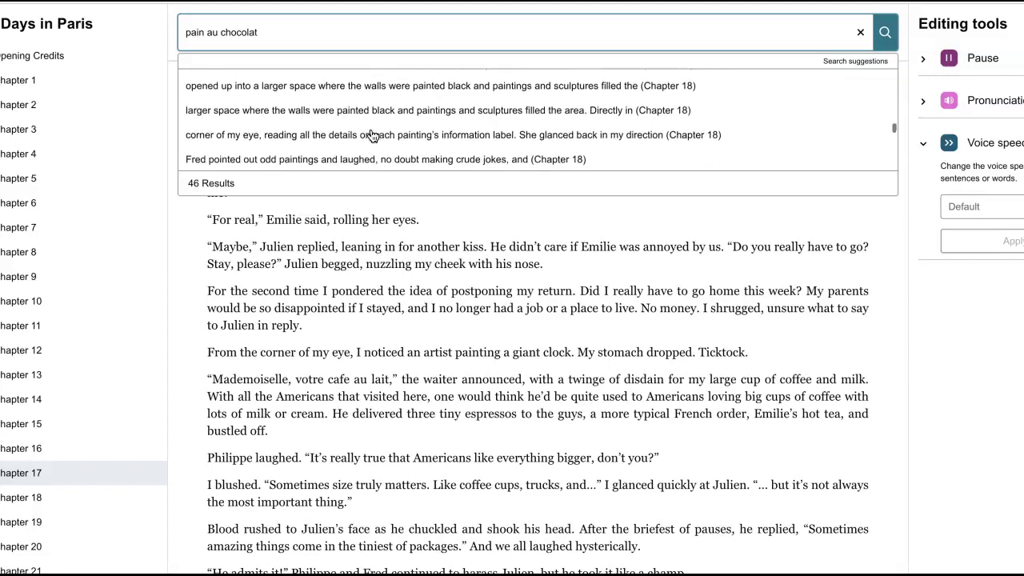
scroll(372, 136, "down", 3)
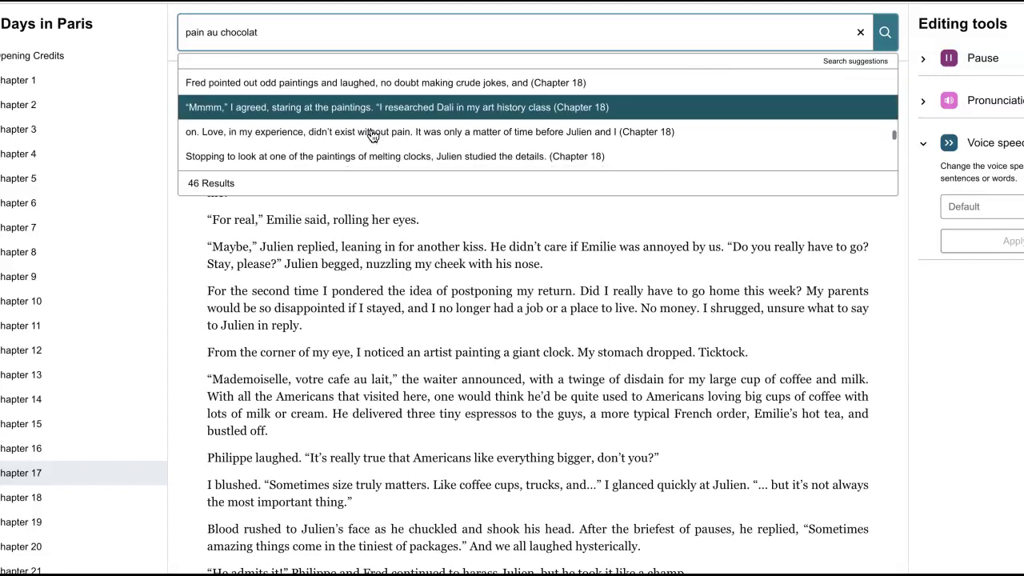
scroll(372, 136, "down", 3)
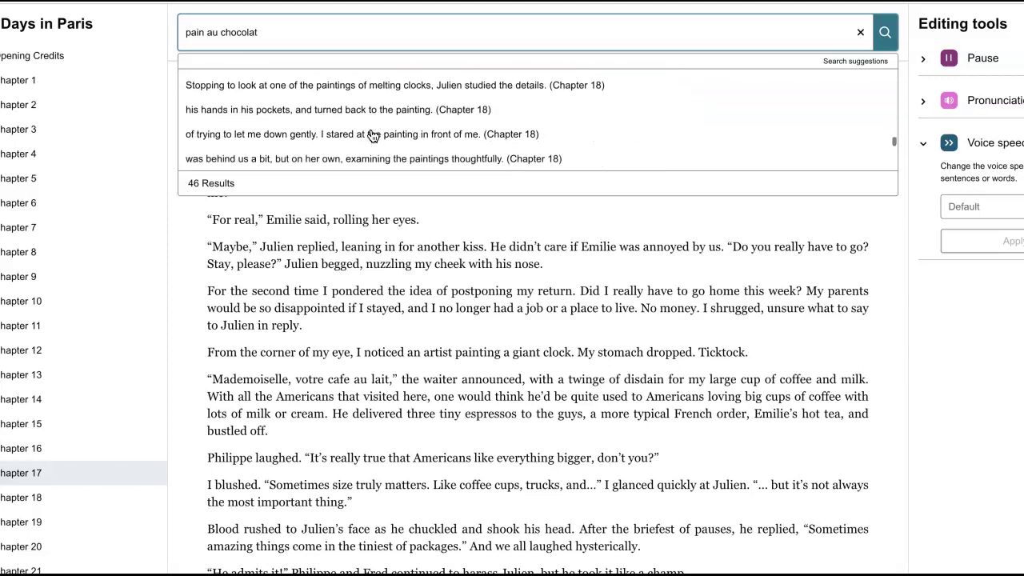
scroll(372, 136, "down", 3)
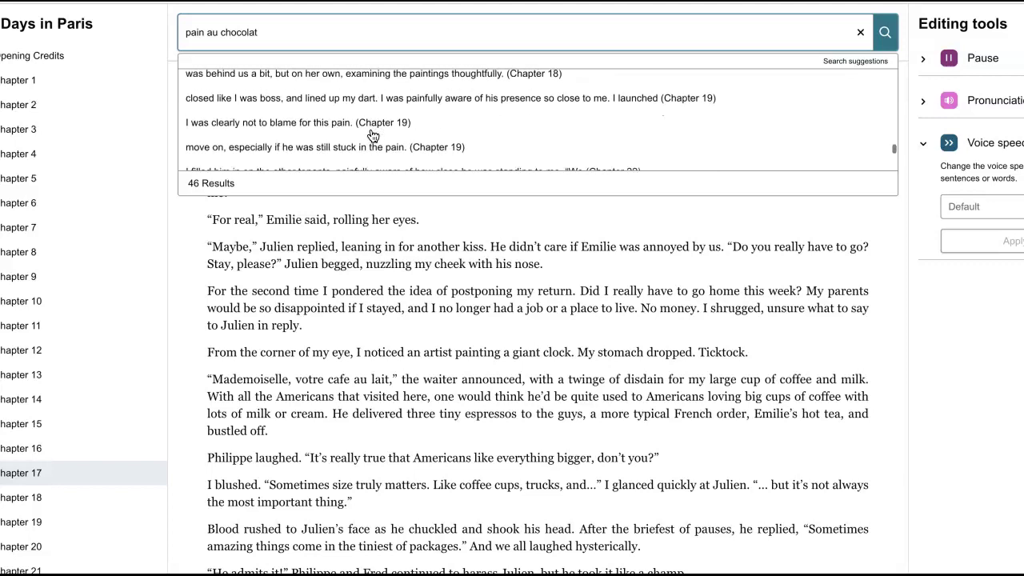
scroll(372, 136, "down", 1)
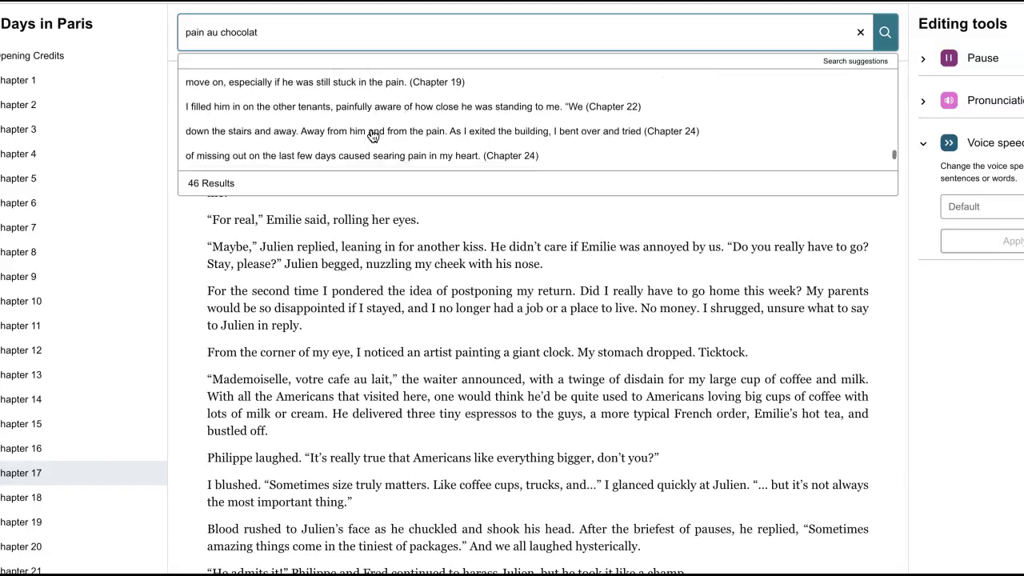
scroll(372, 136, "down", 1)
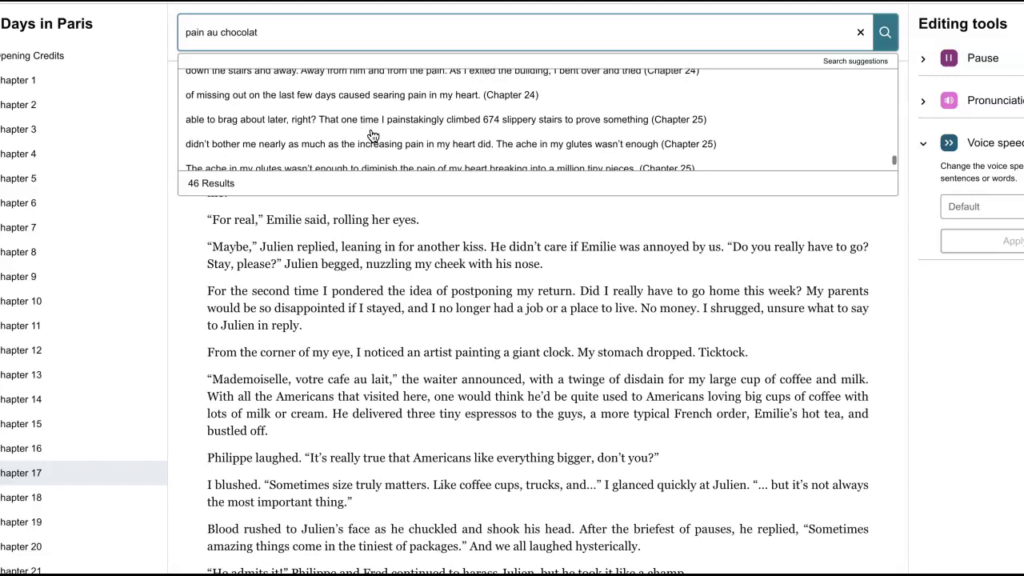
scroll(372, 136, "down", 3)
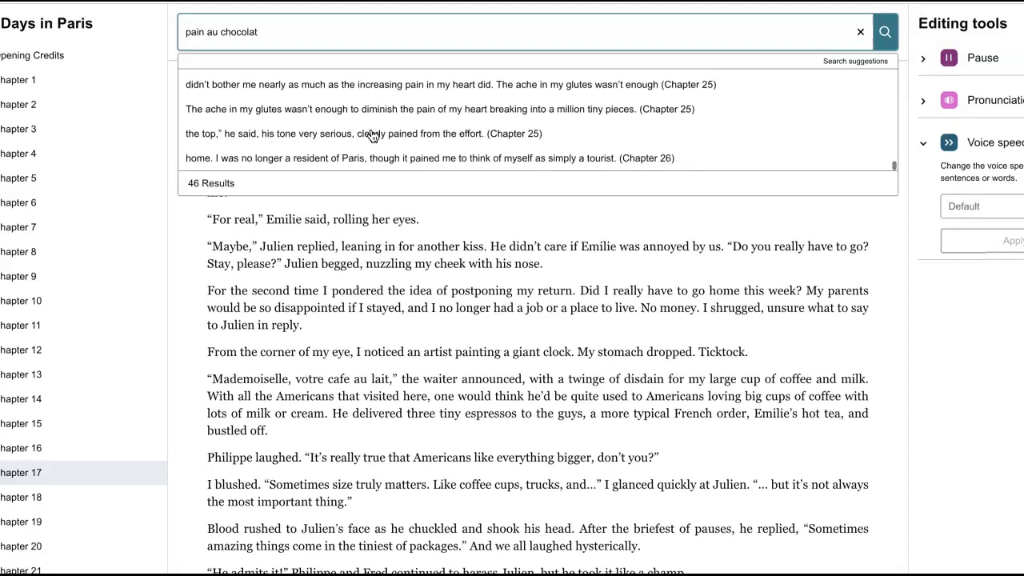
left_click(388, 133)
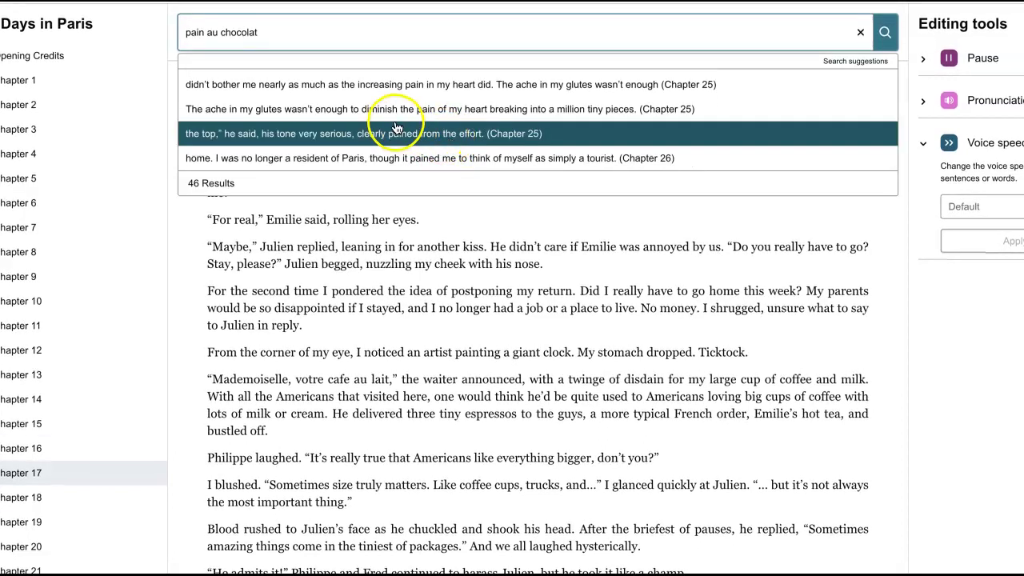
left_click(460, 222)
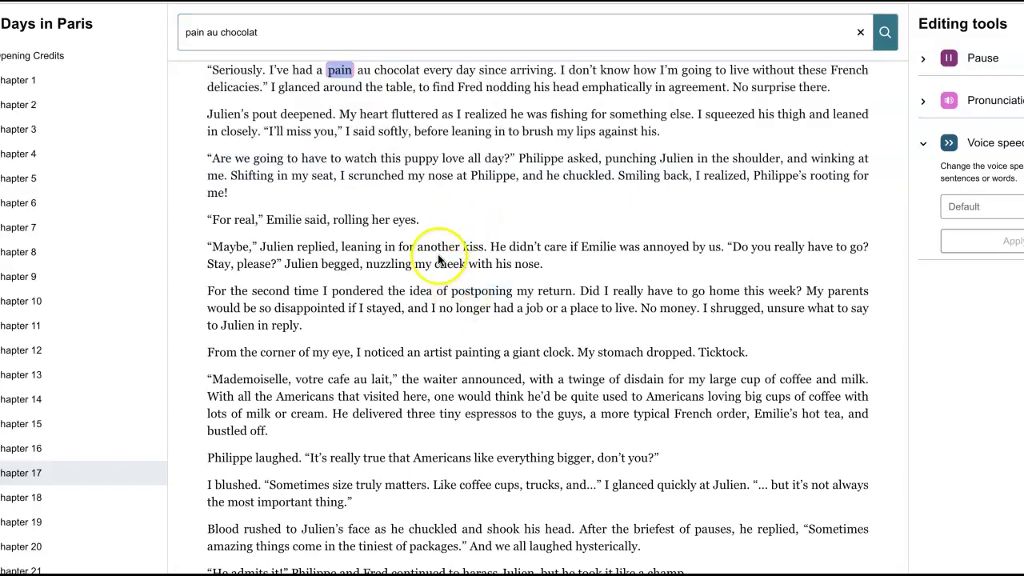
scroll(437, 258, "down", 3)
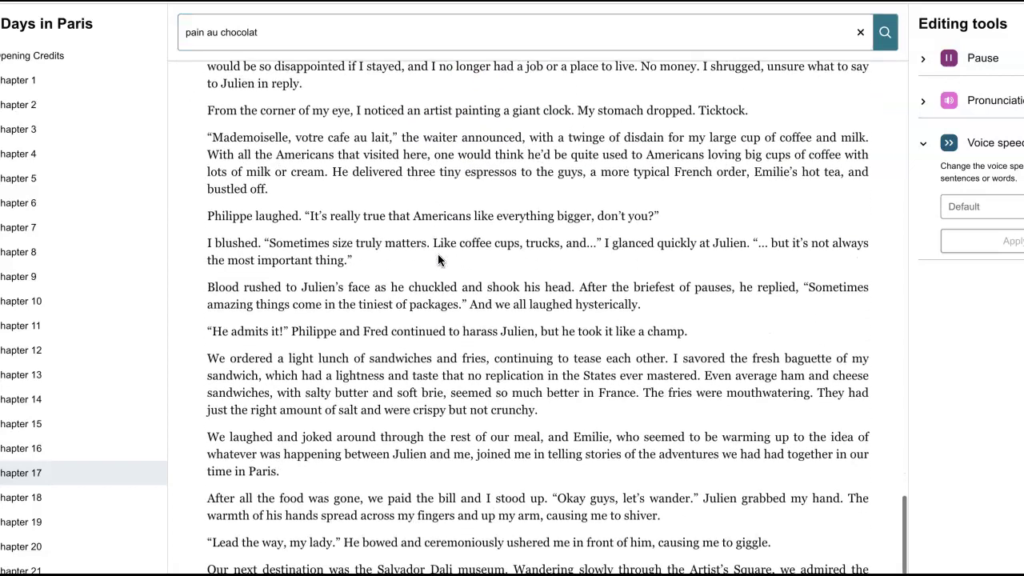
scroll(439, 256, "down", 4)
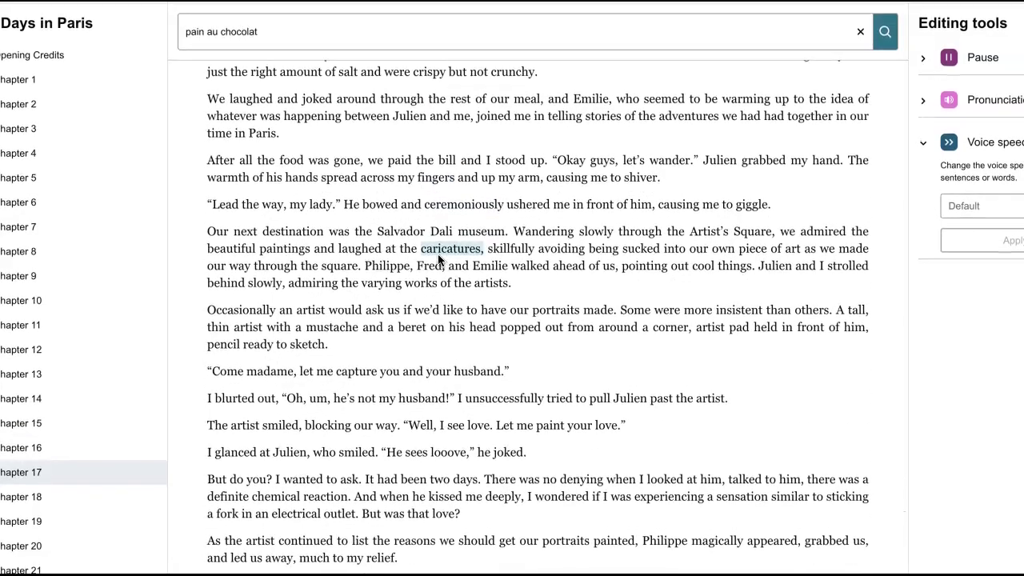
scroll(48, 454, "down", 1)
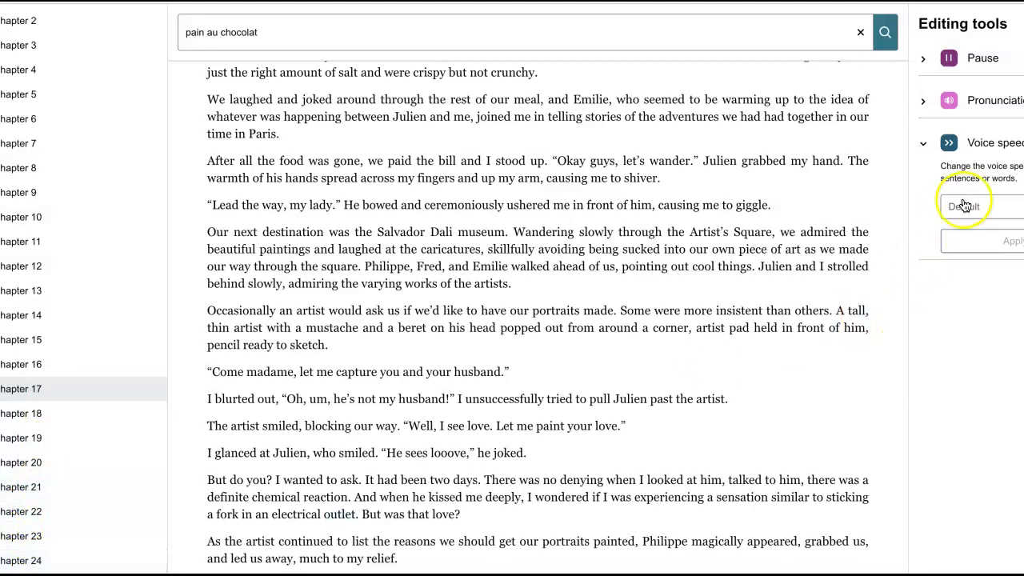
scroll(539, 215, "up", 20)
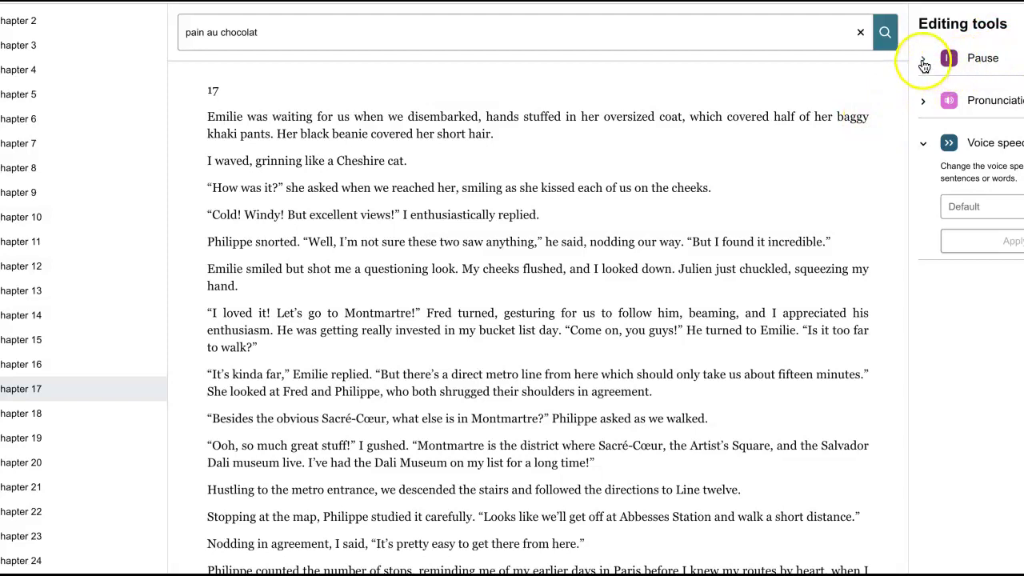
left_click(923, 62)
left_click(923, 62)
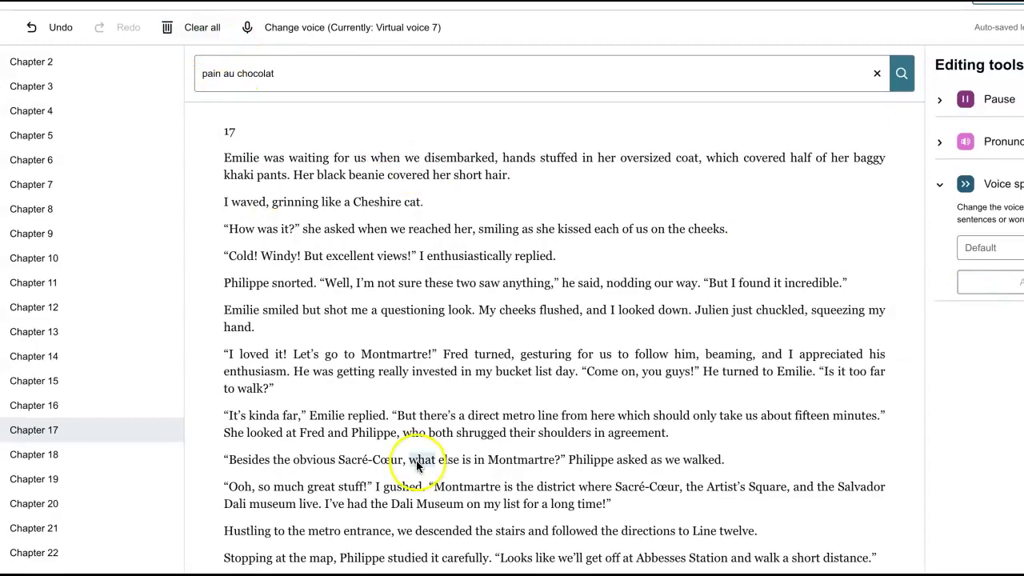
Step: Play the Chapter 17 narration from the line “It’s really true that Americans like everything bigger” and view the voice speed options
scroll(416, 460, "down", 10)
scroll(519, 513, "down", 15)
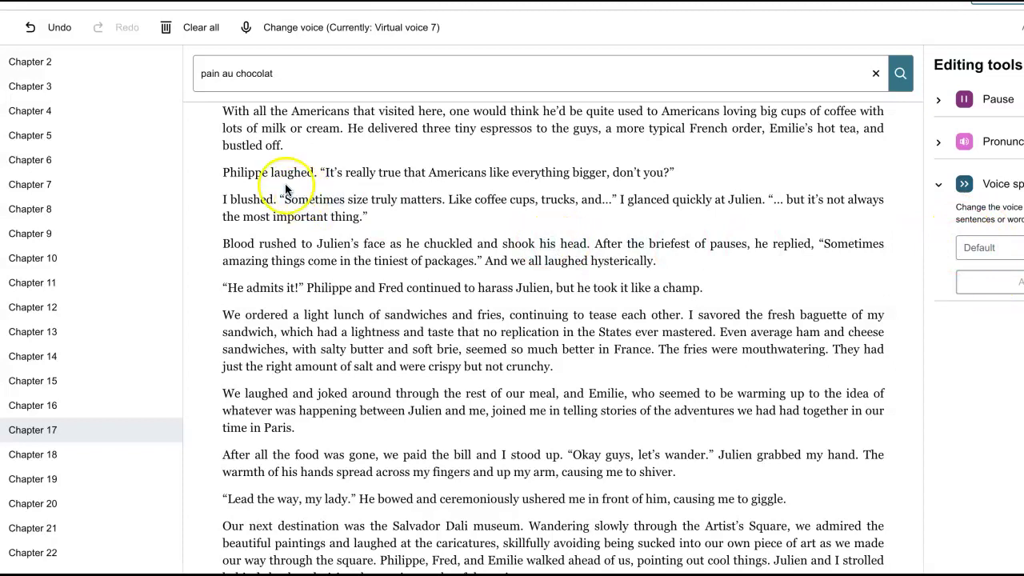
double_click(232, 172)
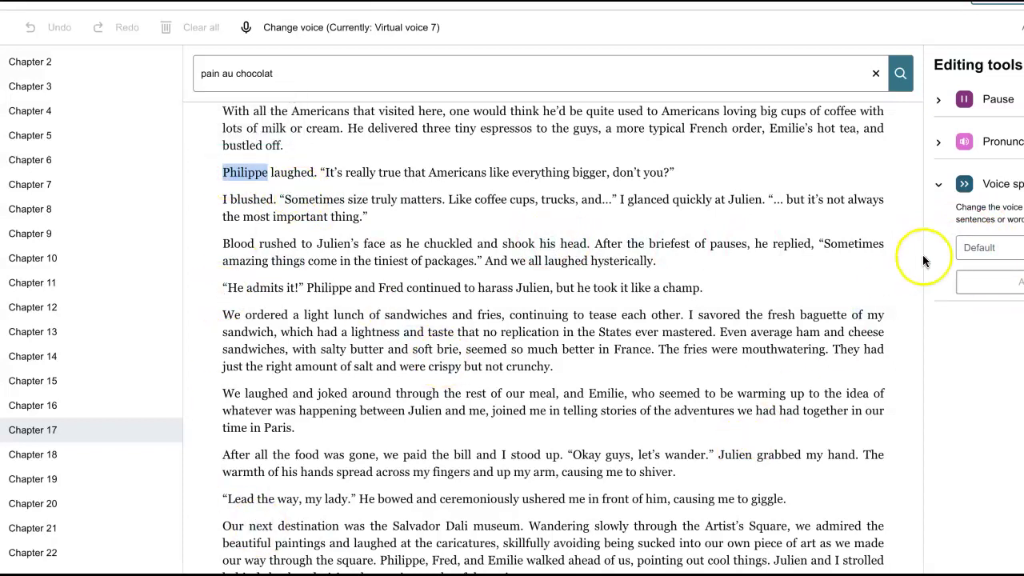
scroll(552, 336, "down", 1)
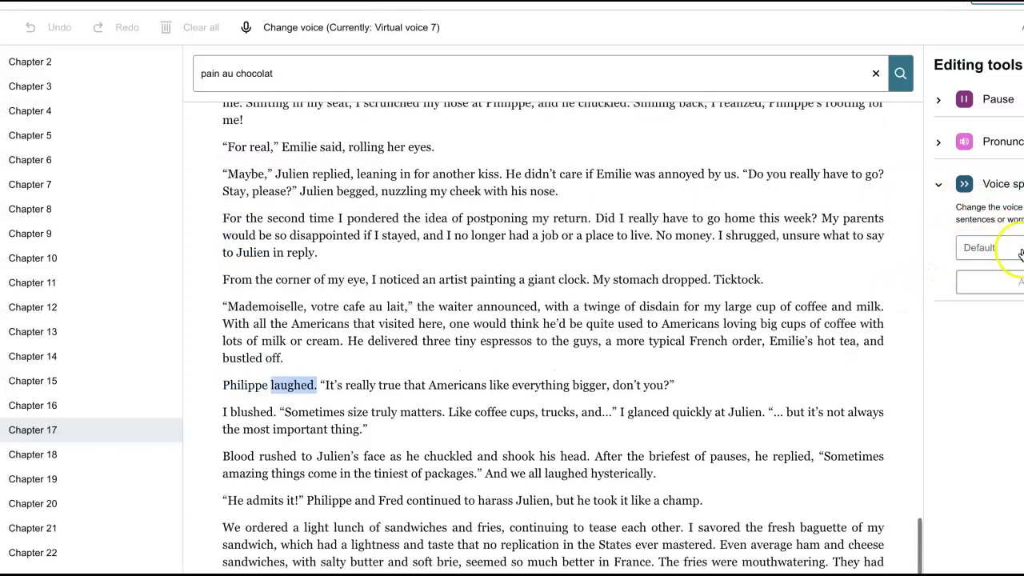
left_click(989, 249)
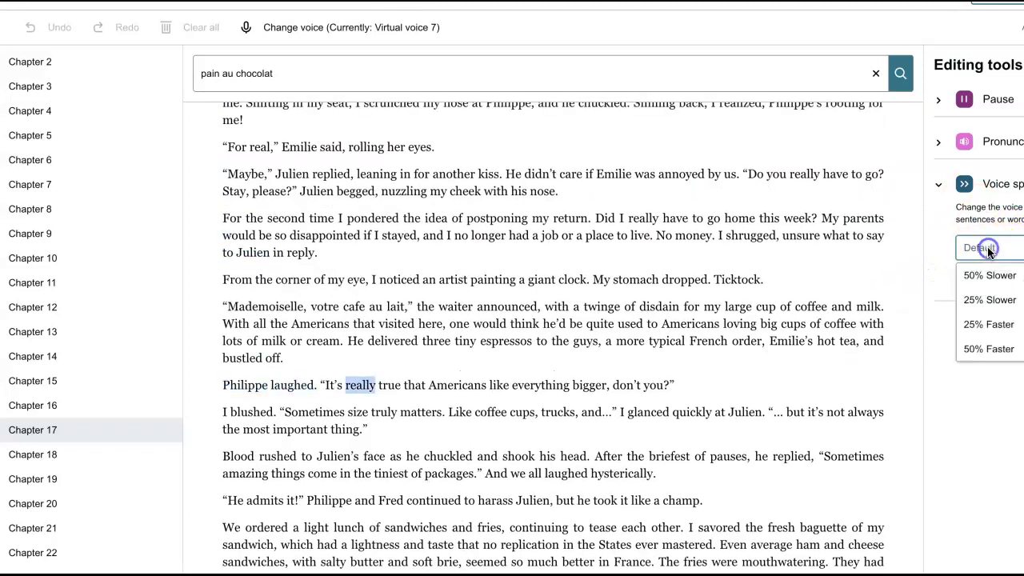
left_click(997, 326)
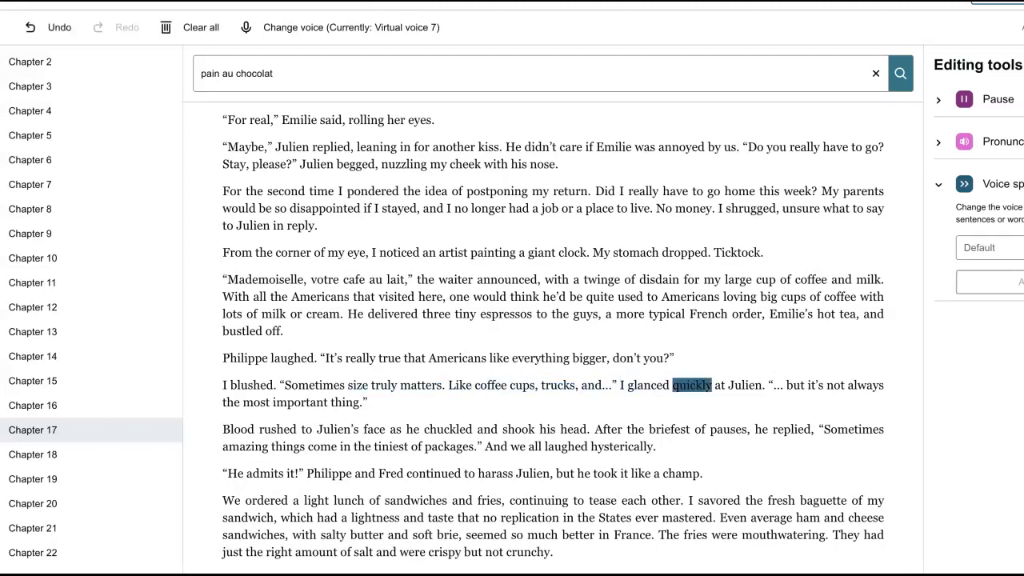
Step: Set the voice speed of “quickly” in the Chapter 17 phrase “I glanced quickly” to 25% Faster
left_click(980, 249)
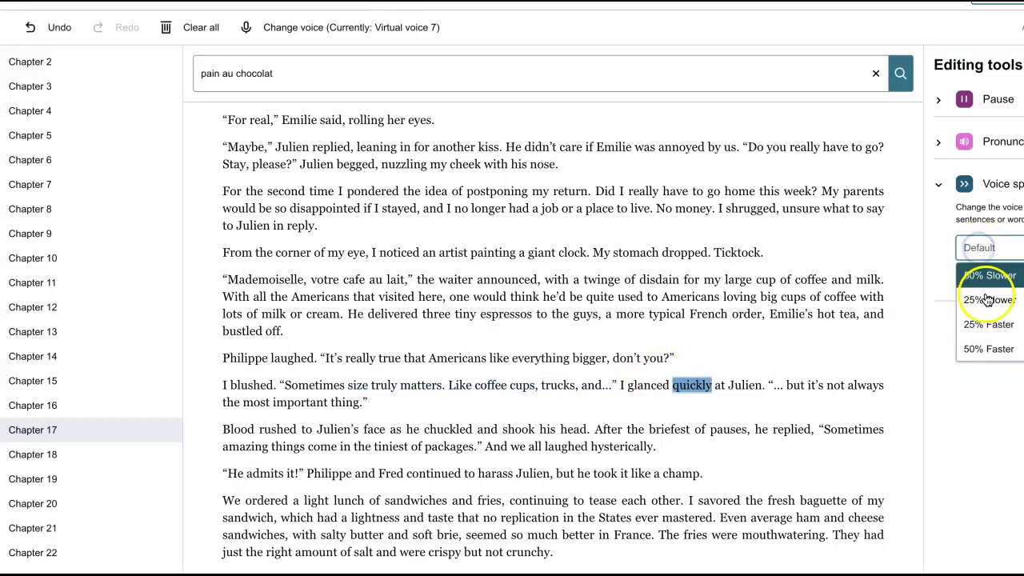
left_click(988, 323)
left_click(962, 285)
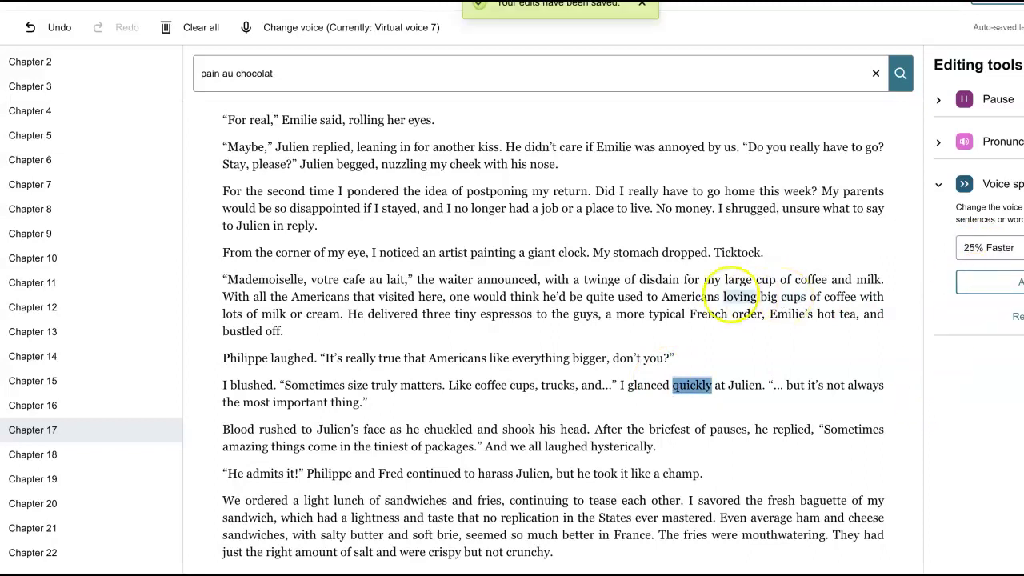
scroll(752, 280, "up", 1)
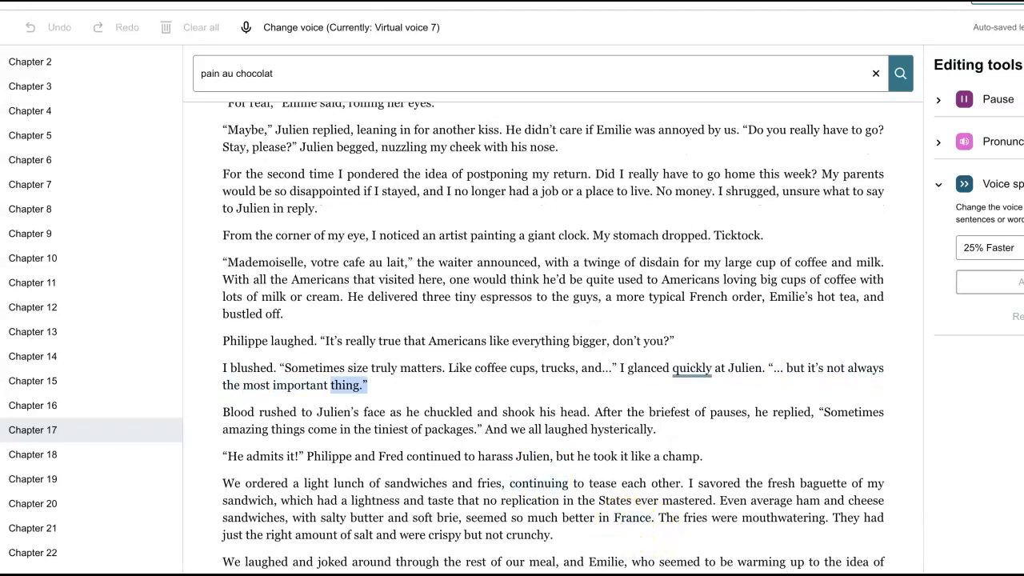
Step: Go back to the Opening Credits by way of Chapter 1 and clear the “pain au chocolat” search
scroll(124, 140, "up", 2)
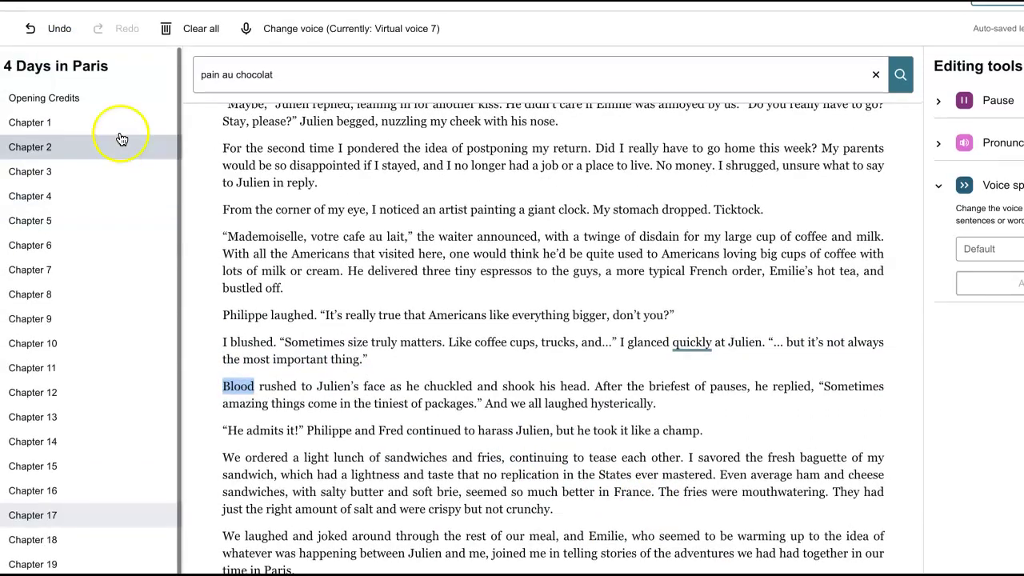
left_click(54, 121)
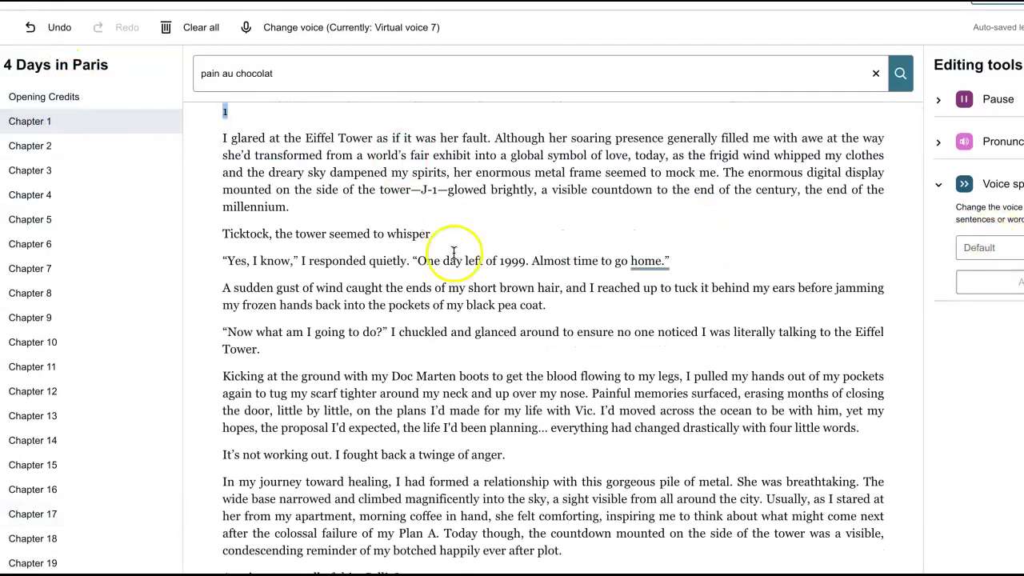
left_click(26, 92)
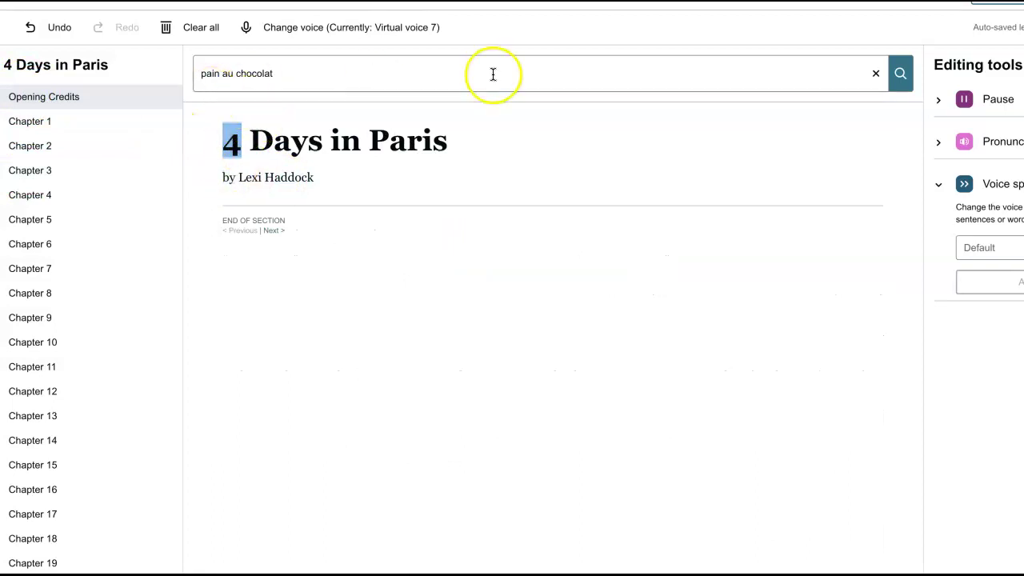
left_click(876, 73)
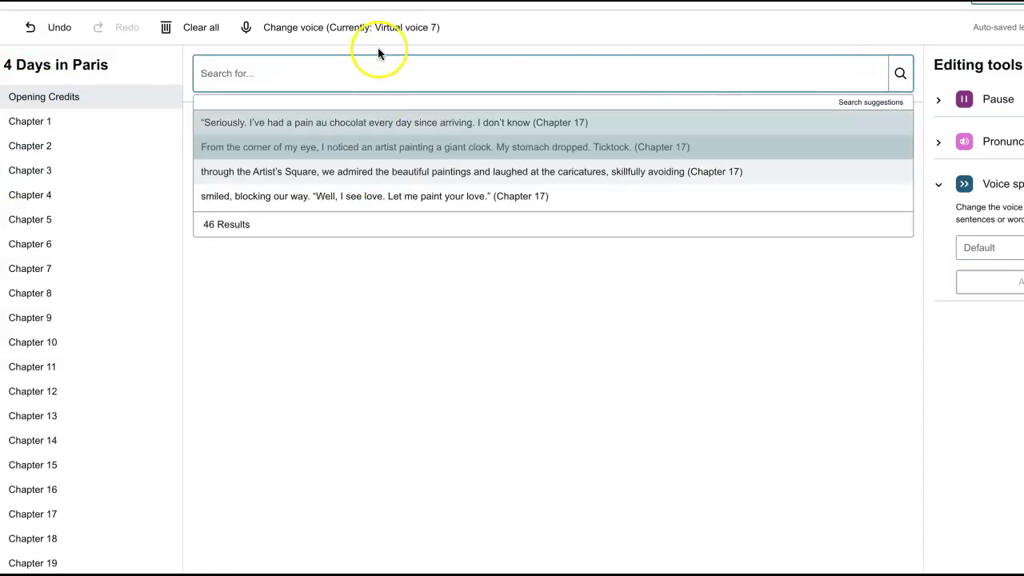
left_click(372, 71)
left_click(195, 56)
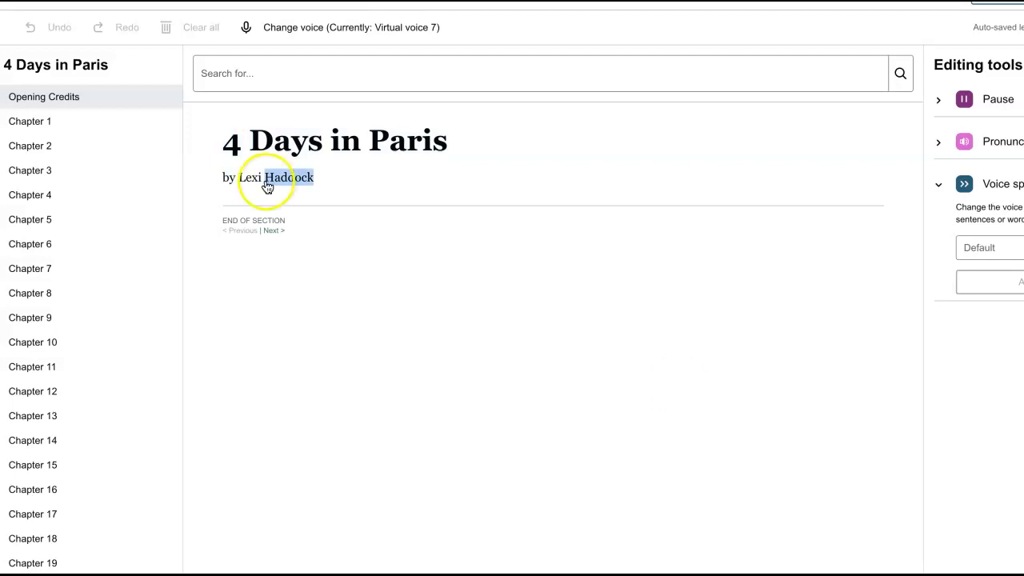
Step: View the start of Chapter 1 and return to the Opening Credits
left_click(88, 122)
scroll(592, 302, "up", 1)
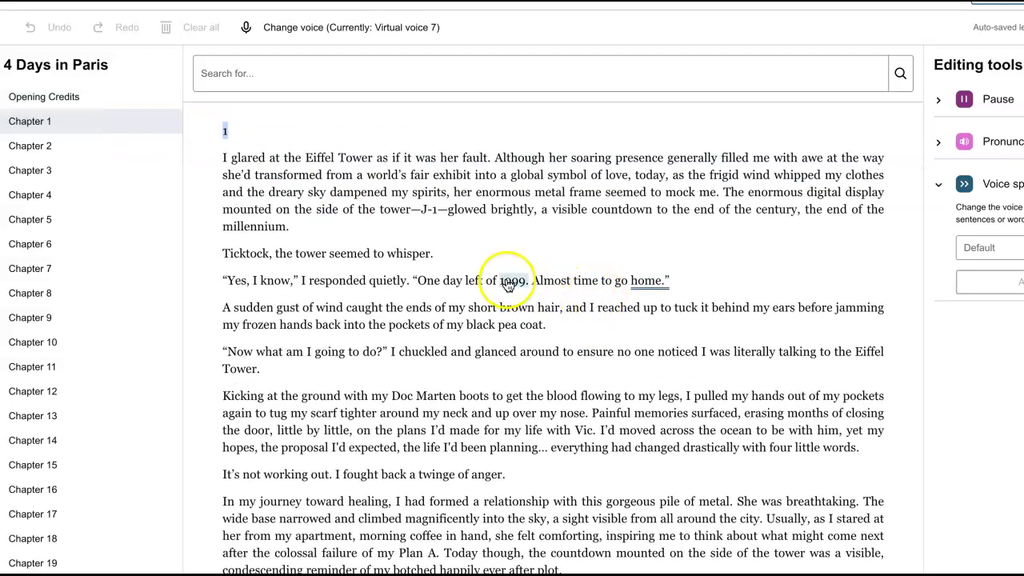
left_click(77, 99)
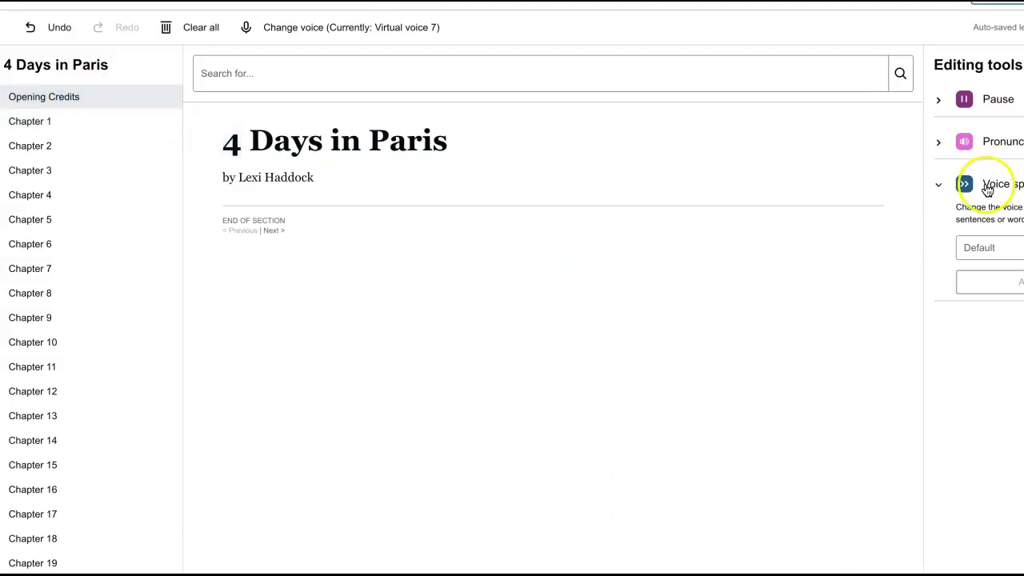
Step: Try to apply a 25% Faster voice speed to the whole book from the Opening Credits, and open Chapter 1
left_click(994, 249)
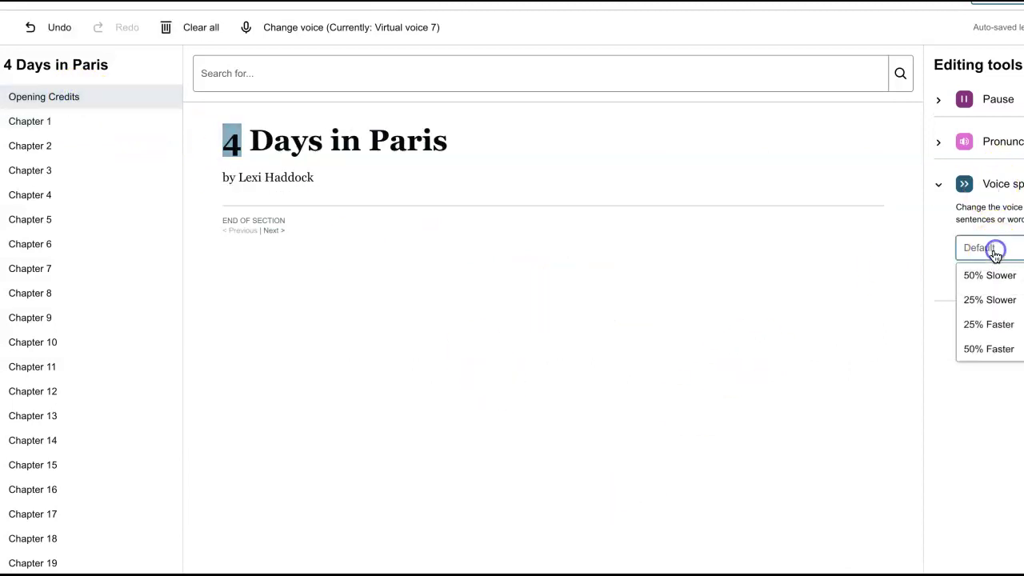
left_click(996, 323)
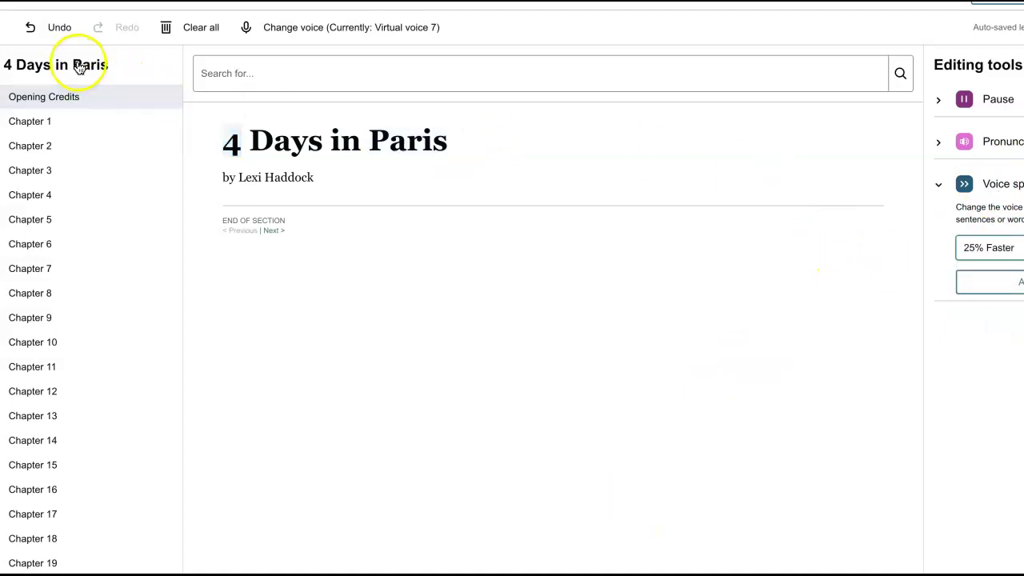
left_click(77, 65)
left_click(1010, 279)
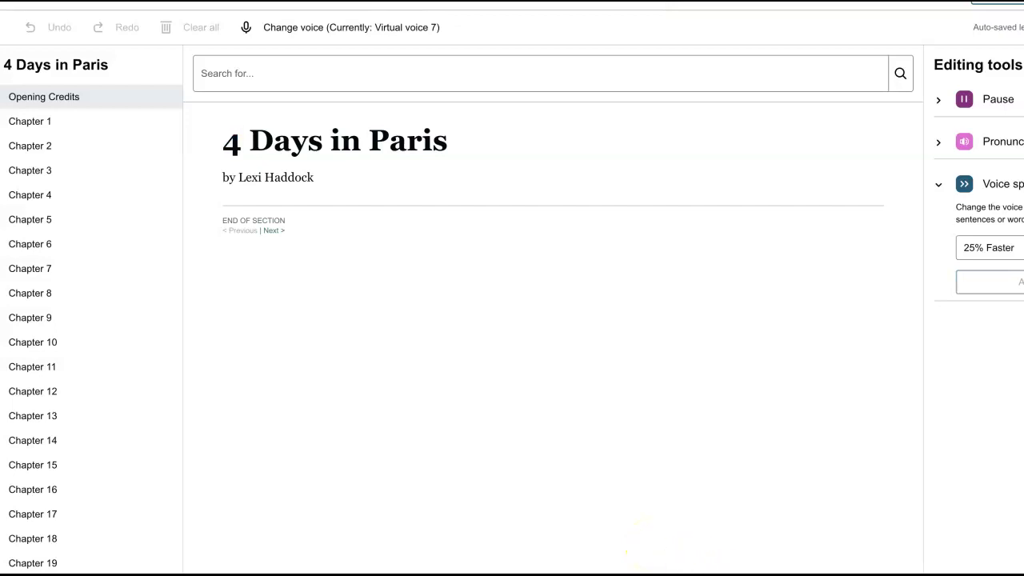
left_click(48, 121)
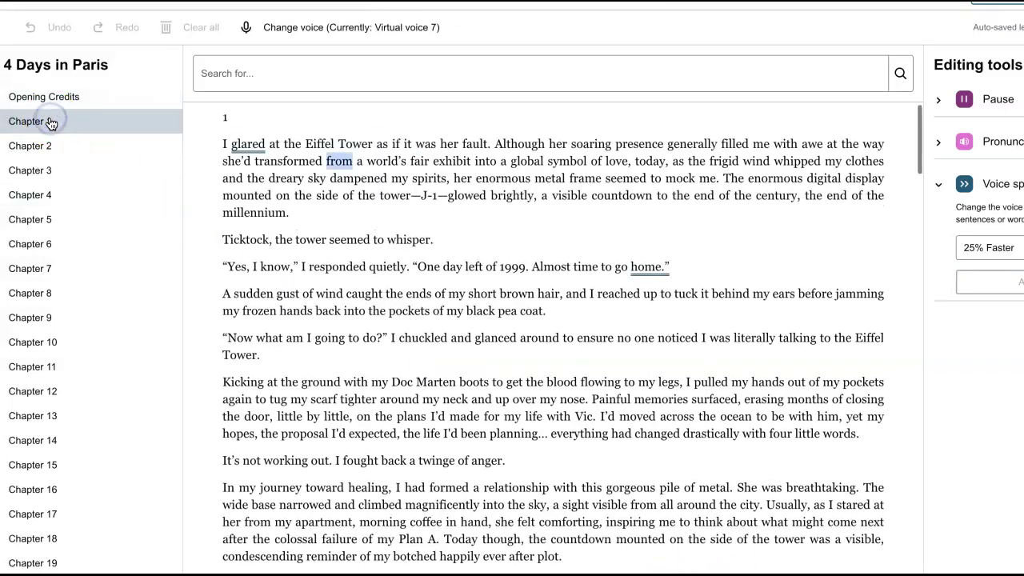
Step: Open Chapter 2 and look over its heading and opening paragraphs in the narration text
left_click(50, 152)
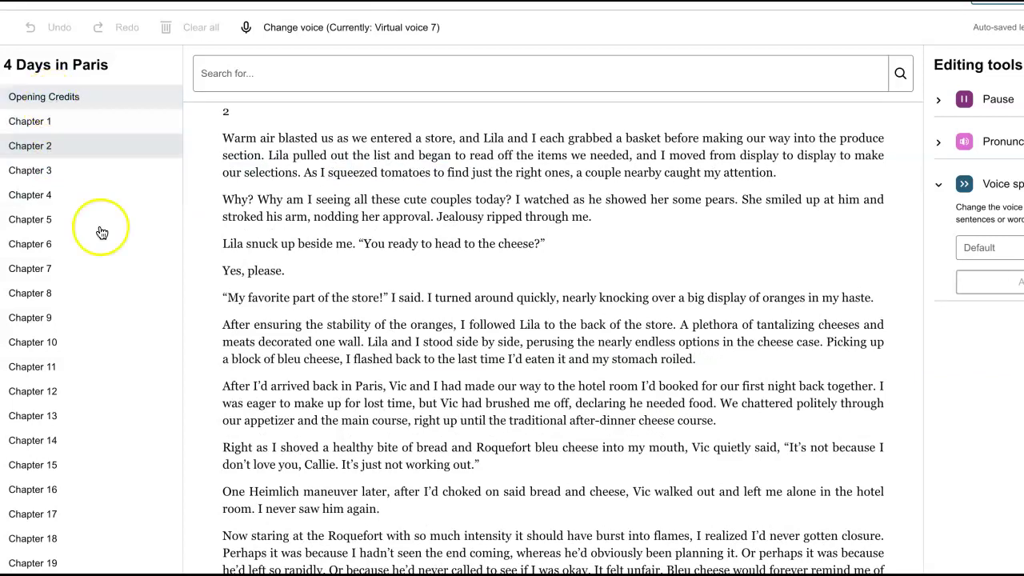
left_click(237, 447)
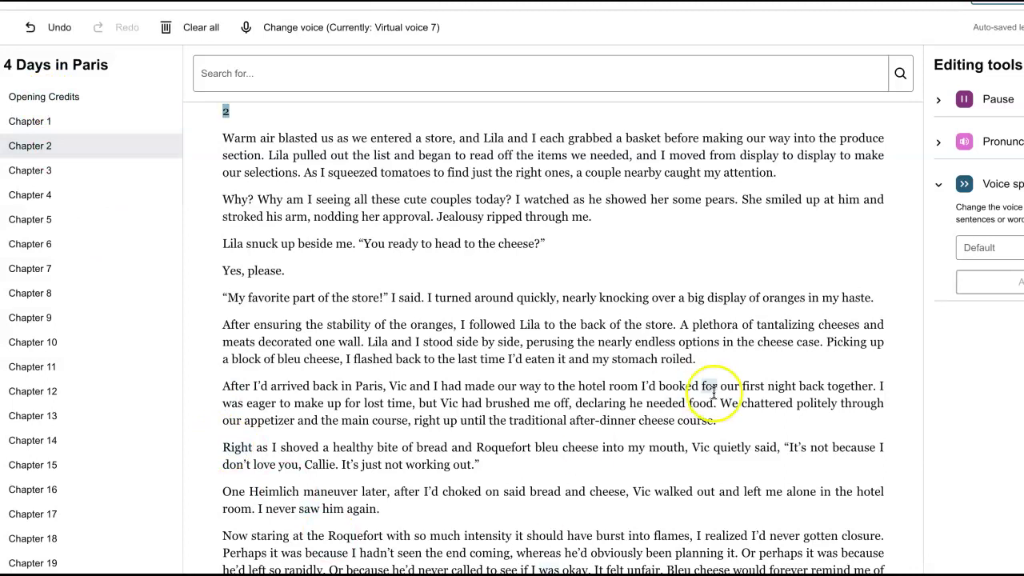
scroll(722, 354, "up", 1)
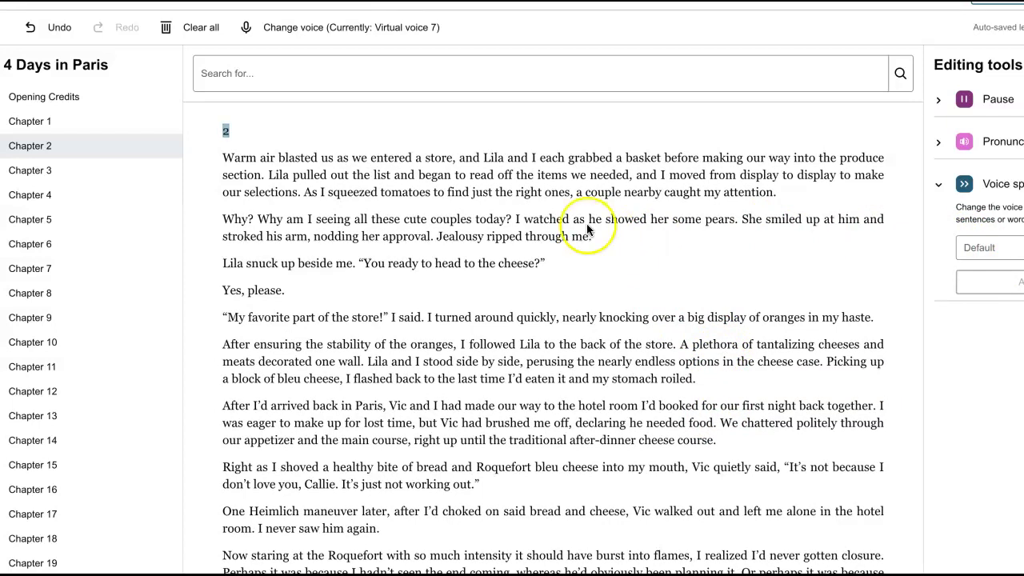
double_click(645, 159)
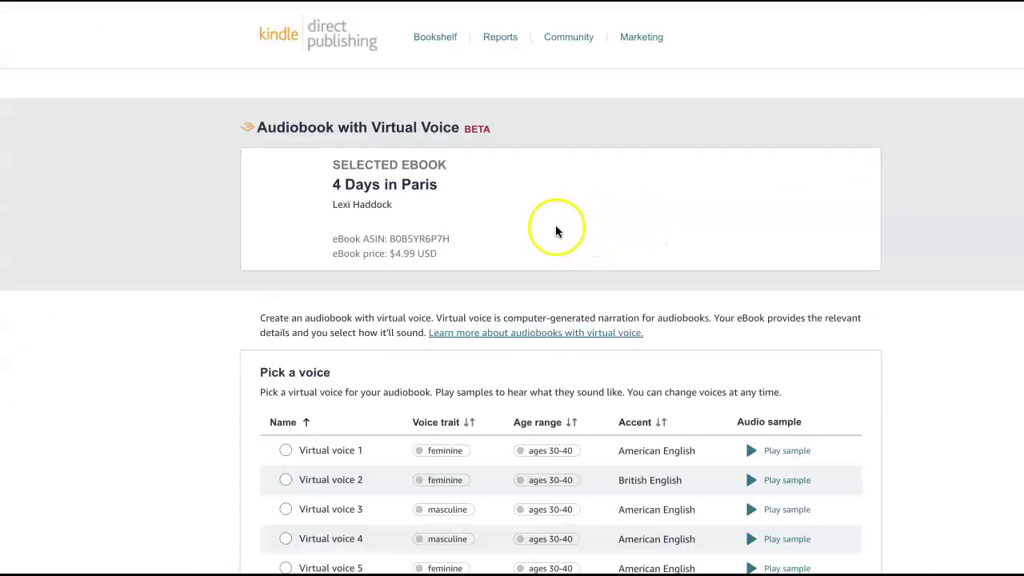
Step: Review the audiobook setup page for 4 Days in Paris, from the voice choice through pricing and royalties to the publishing section
scroll(593, 229, "down", 5)
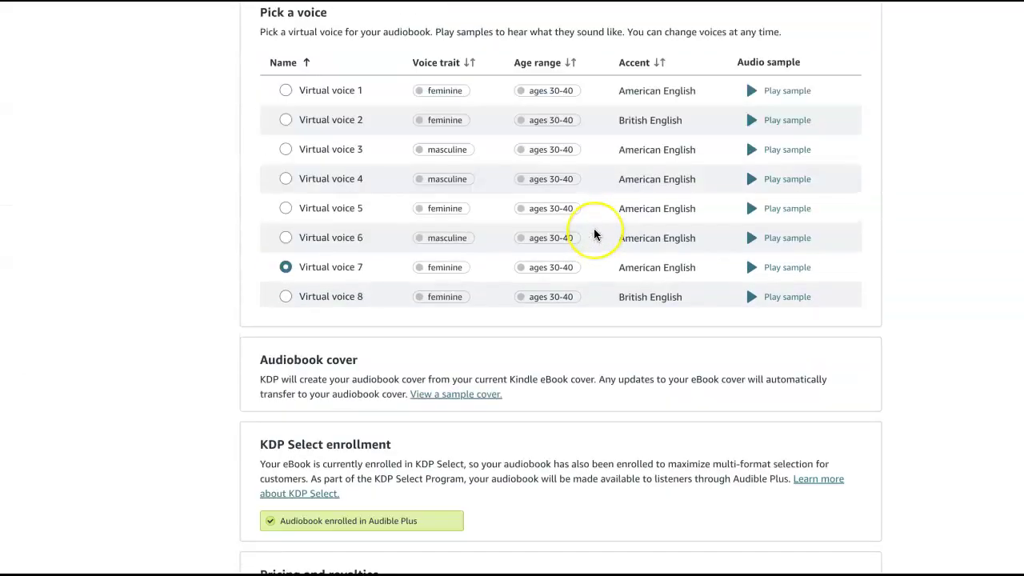
scroll(593, 234, "down", 4)
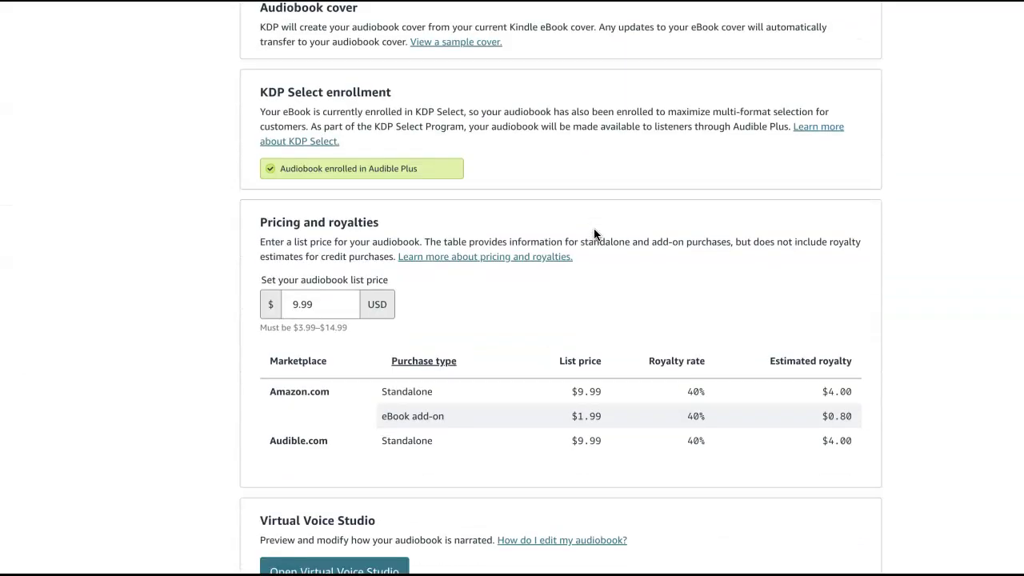
scroll(594, 234, "down", 3)
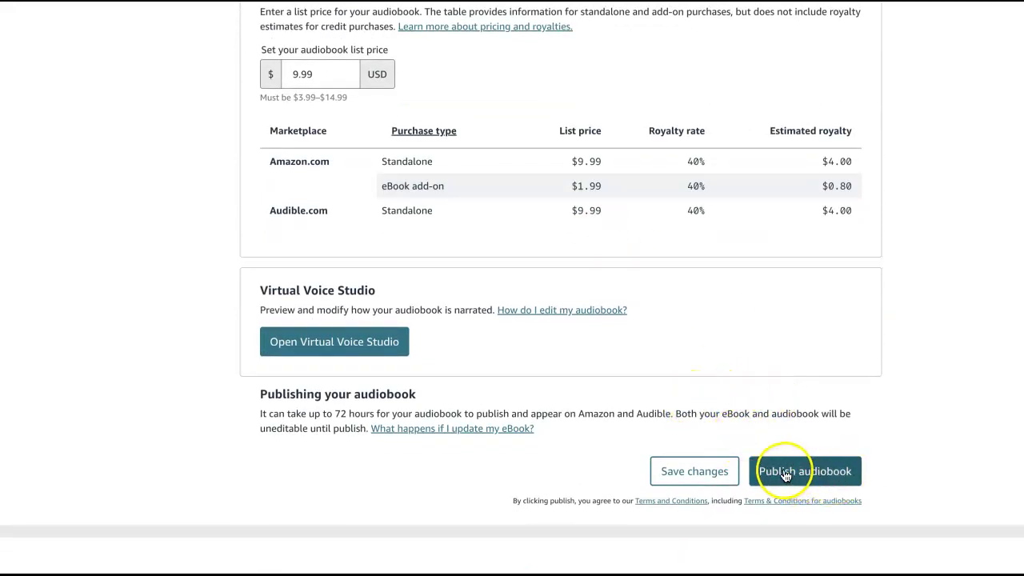
Step: Open the help on what happens if the eBook is updated and read the virtual voice eligibility criteria and troubleshooting
left_click(501, 430)
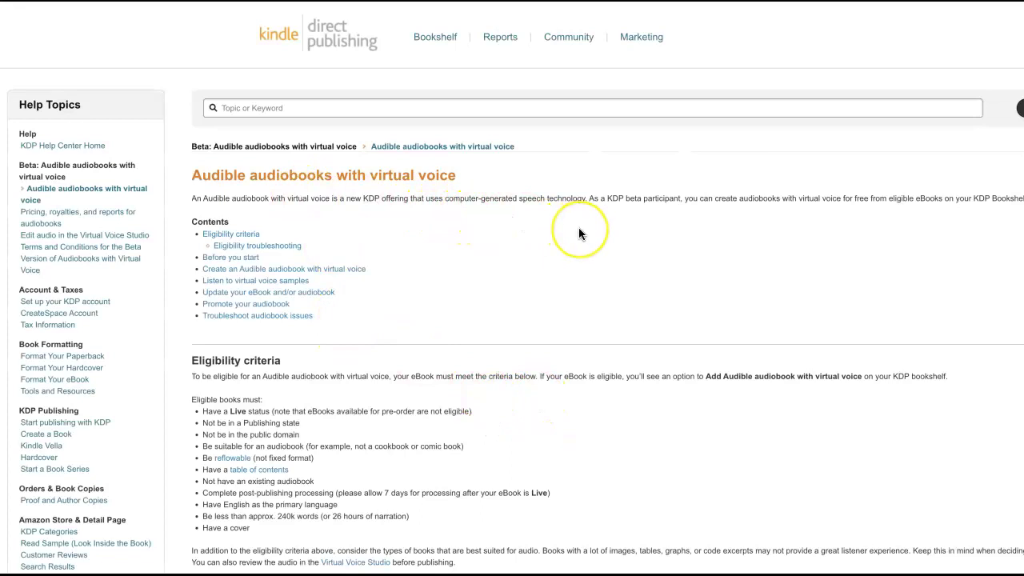
scroll(579, 234, "down", 2)
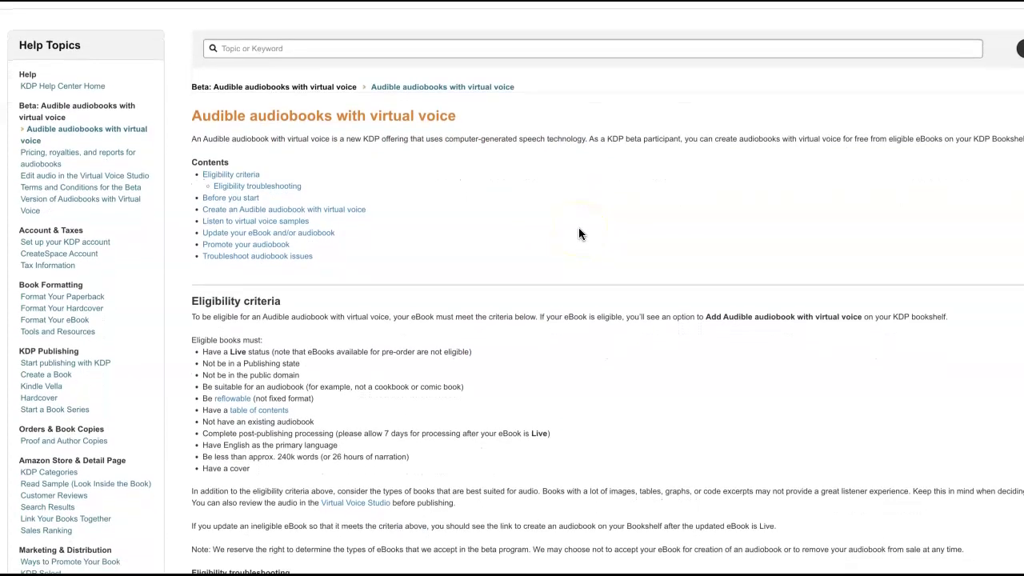
scroll(579, 234, "down", 1)
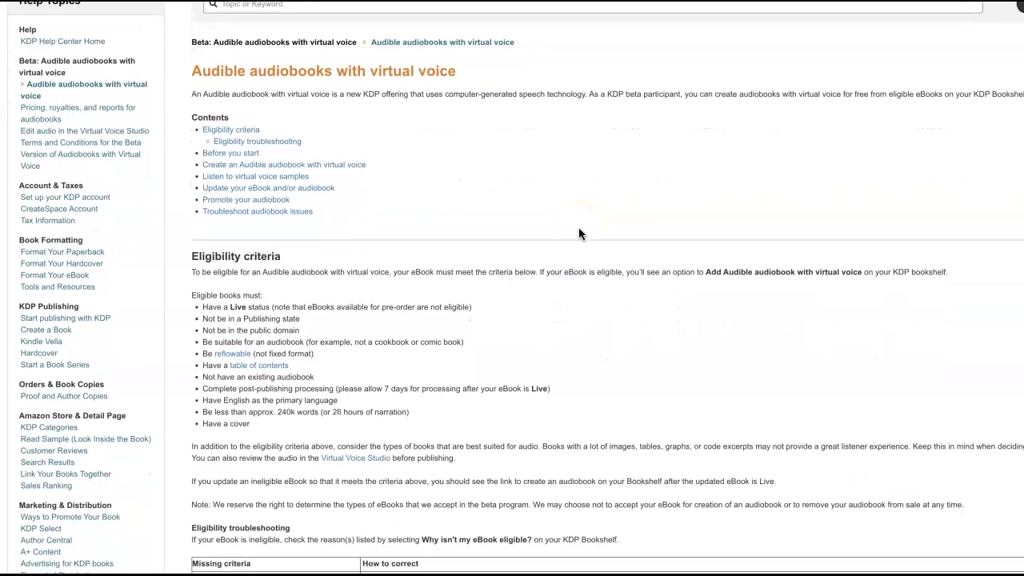
scroll(579, 234, "down", 1)
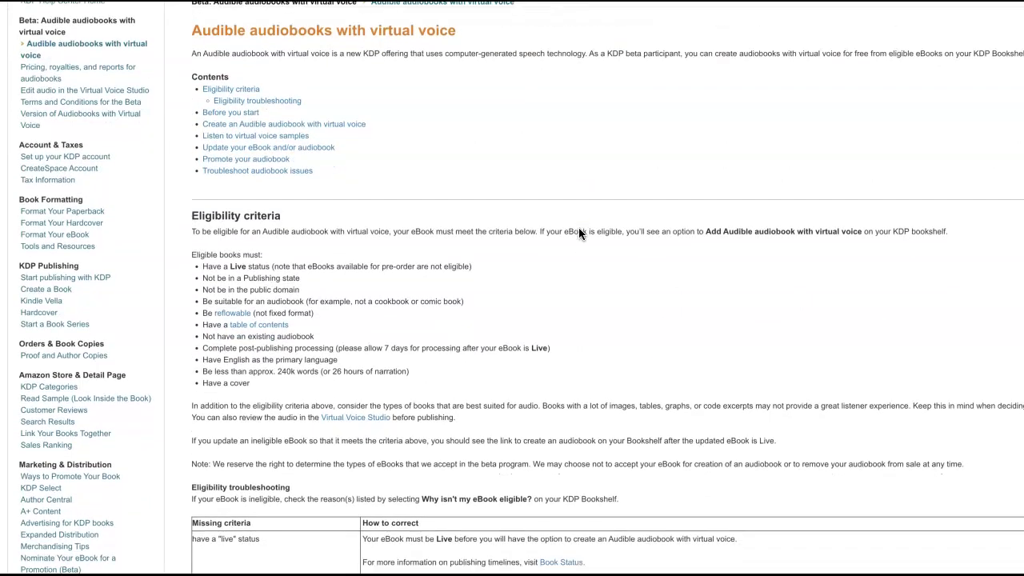
scroll(579, 229, "down", 2)
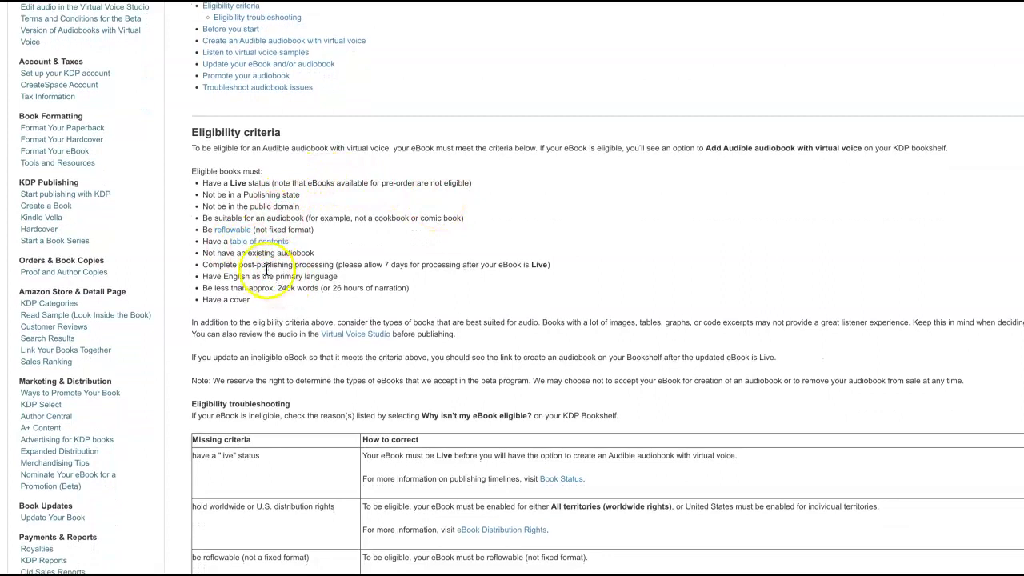
scroll(269, 264, "down", 1)
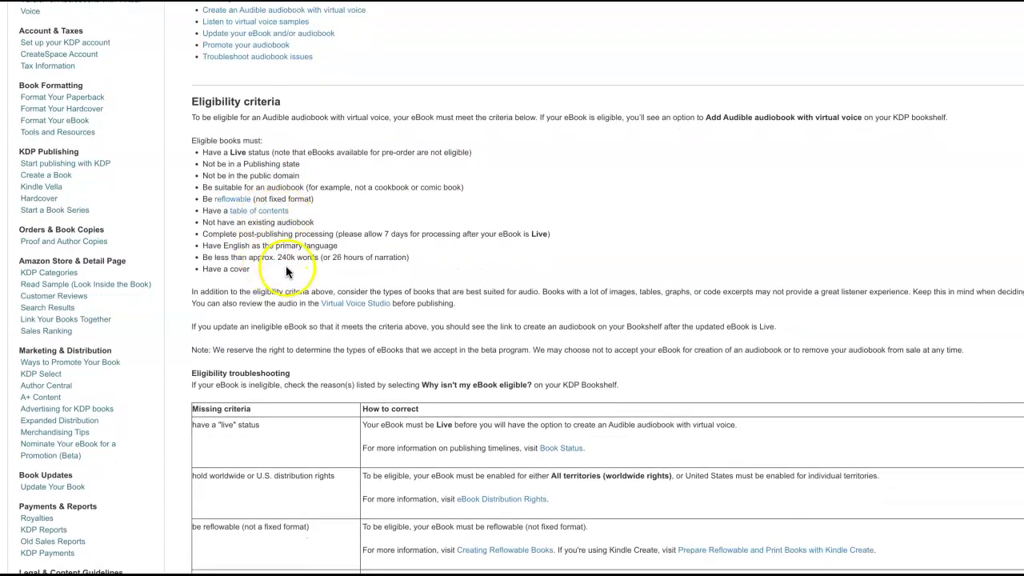
scroll(540, 296, "down", 1)
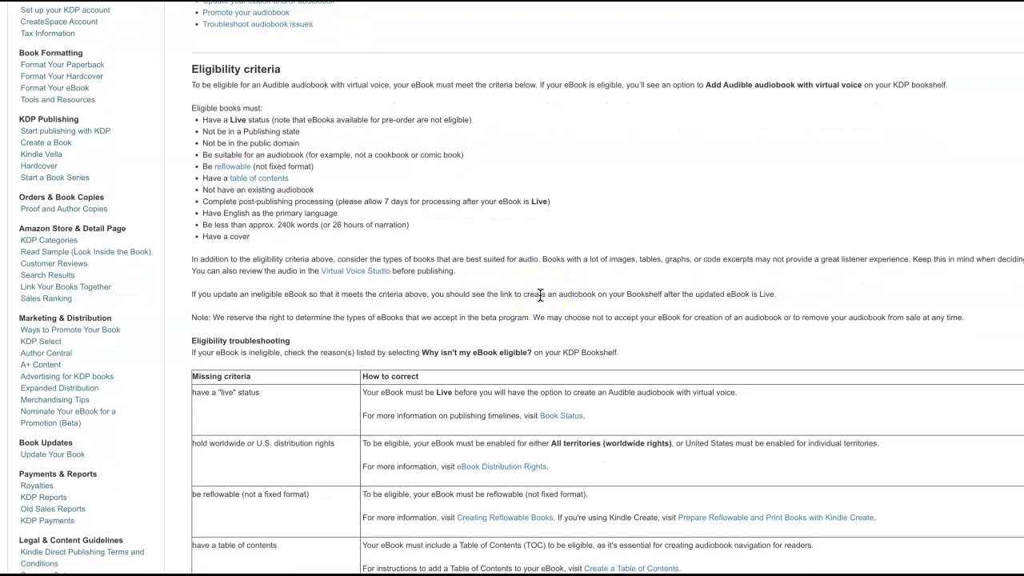
scroll(540, 295, "down", 1)
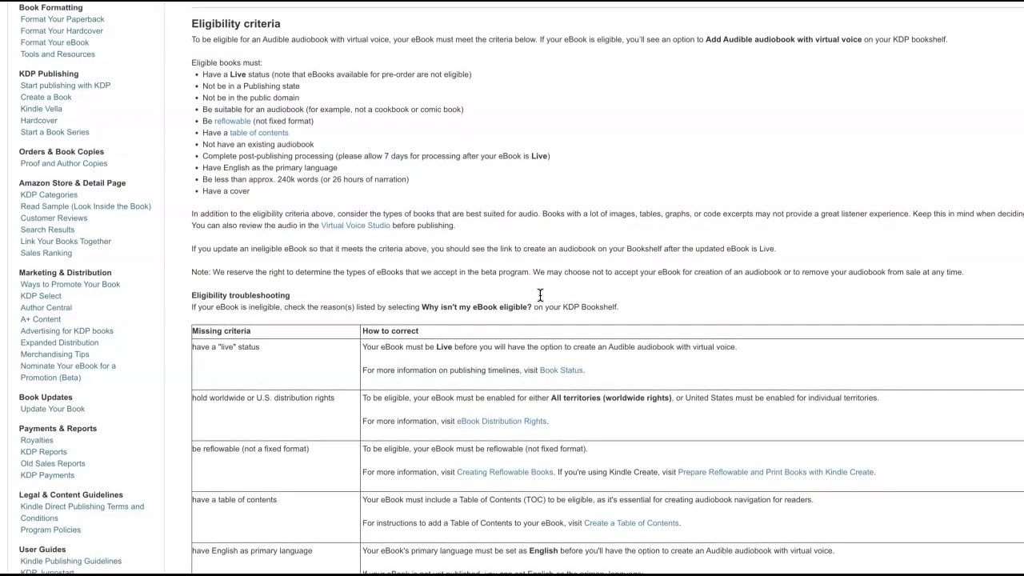
scroll(540, 295, "down", 1)
scroll(540, 294, "down", 3)
scroll(540, 297, "up", 15)
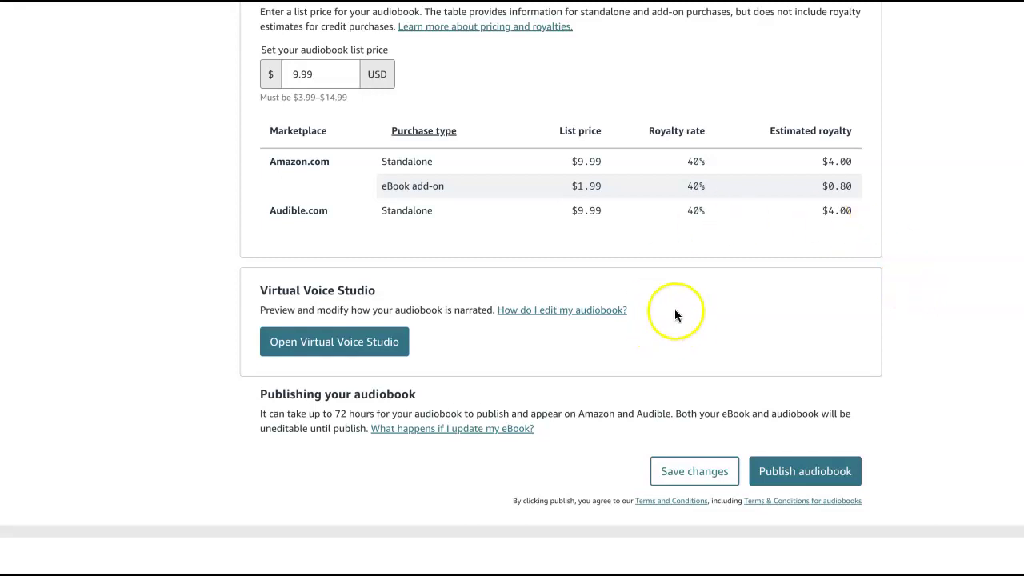
Step: Publish the 4 Days in Paris audiobook, close the submission confirmation and check the title's entry on the Bookshelf
left_click(799, 471)
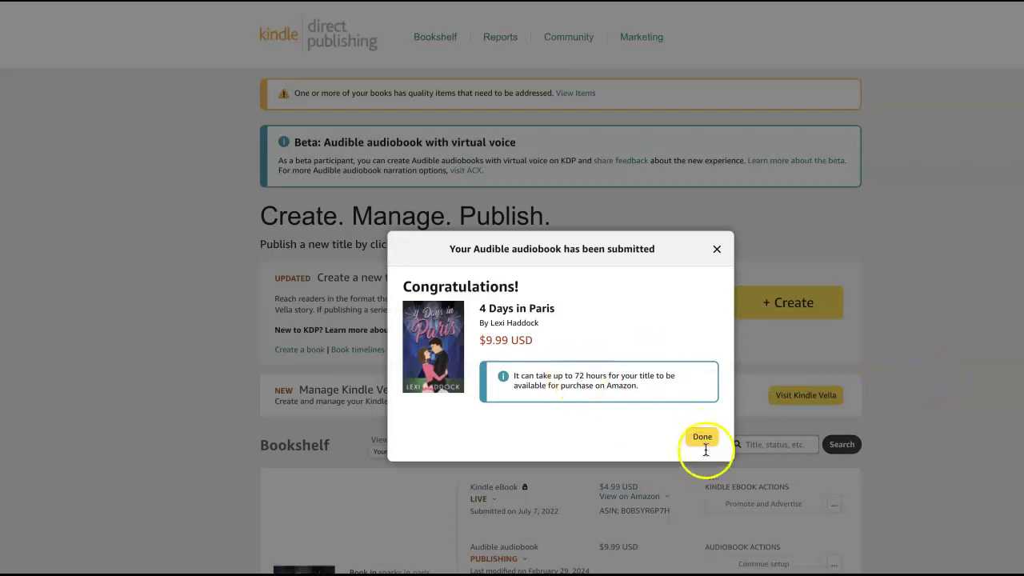
left_click(700, 439)
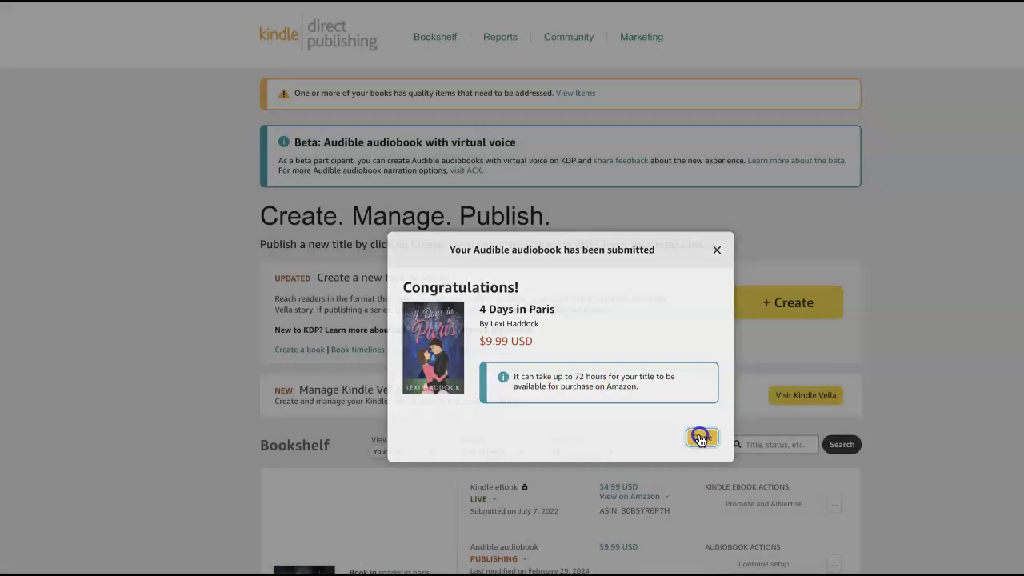
scroll(952, 421, "down", 5)
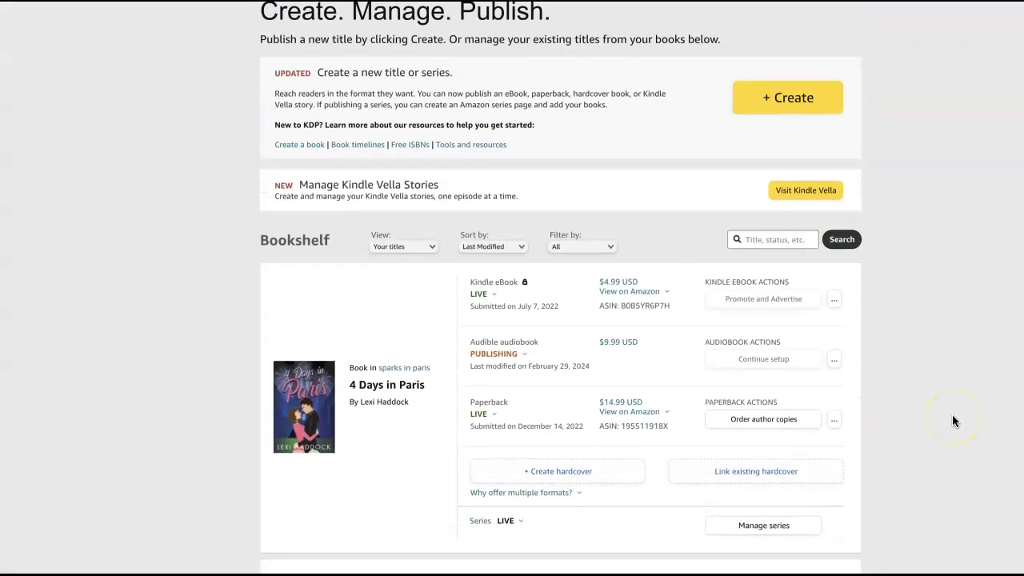
scroll(952, 421, "up", 2)
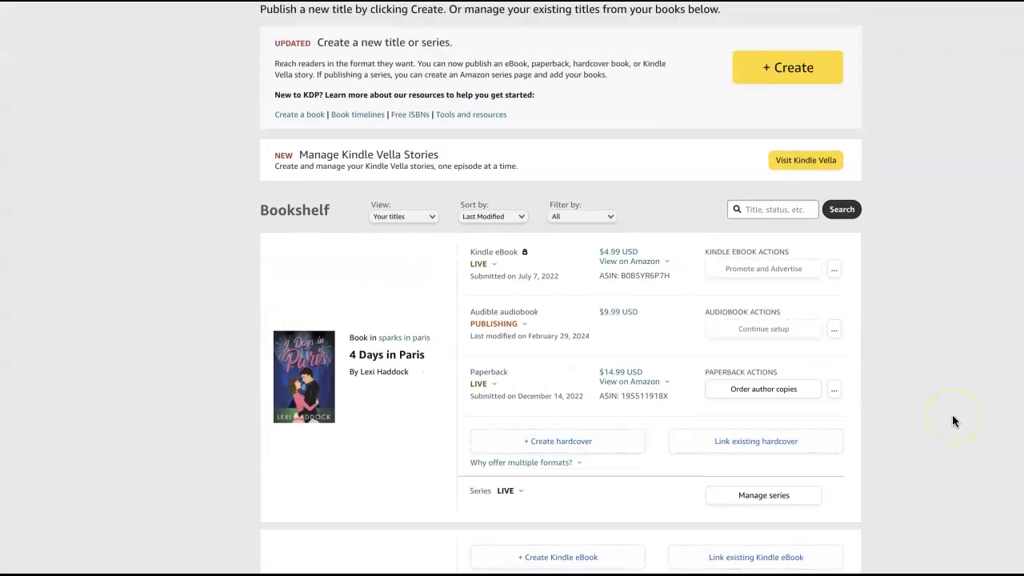